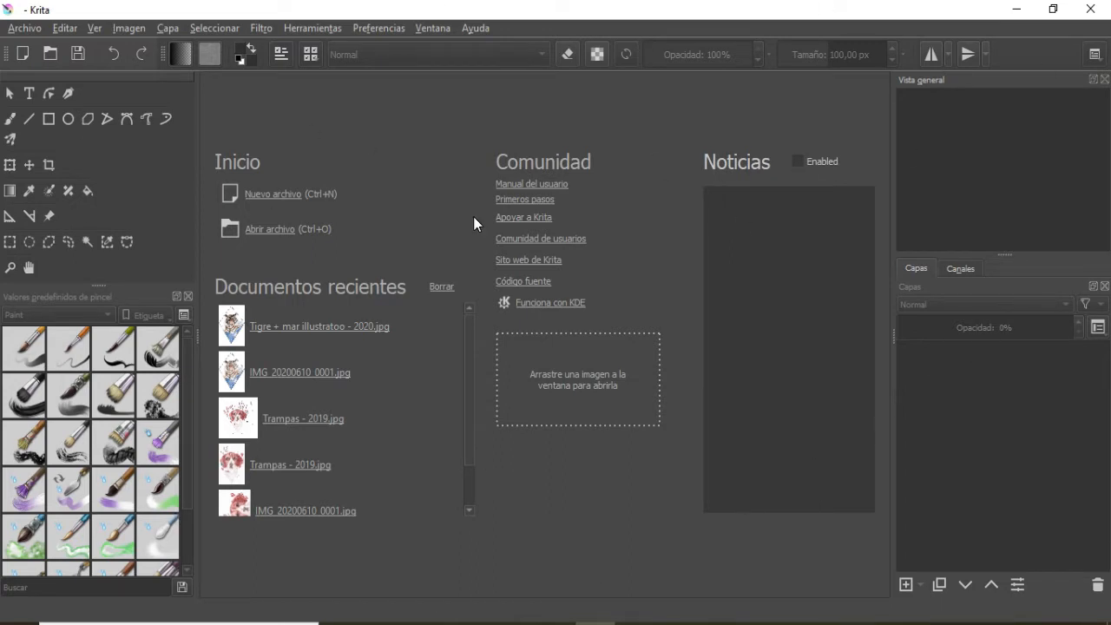
Switch the workspace to the Default layout.
click(430, 25)
mouse_move(482, 96)
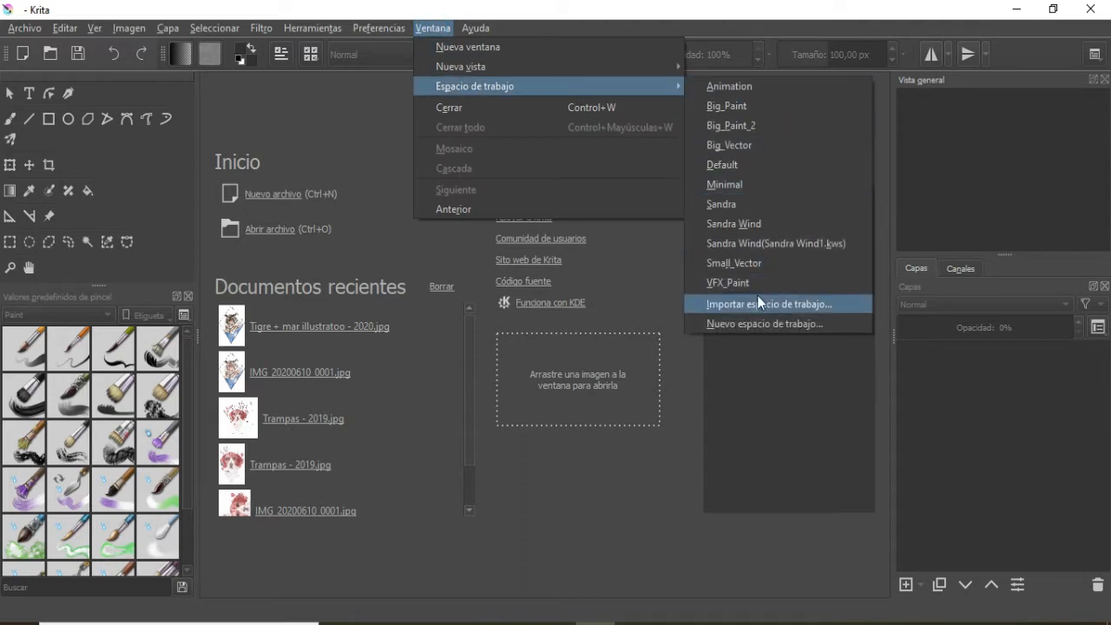
click(727, 165)
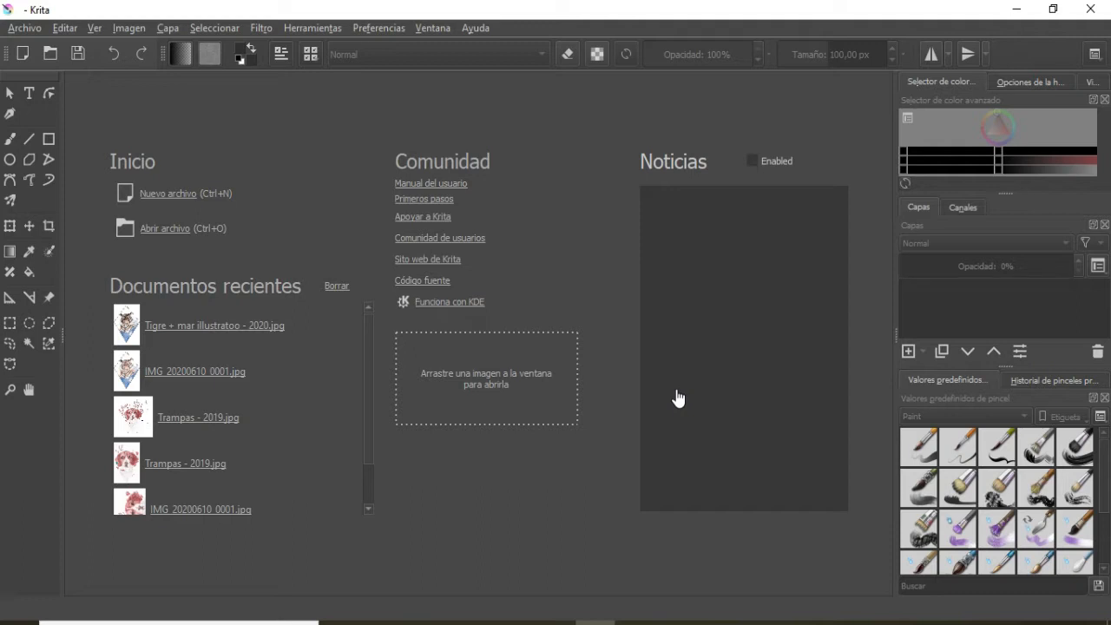
View the naming dialog for saving the current layout as a new workspace, and dismiss it without saving.
click(432, 28)
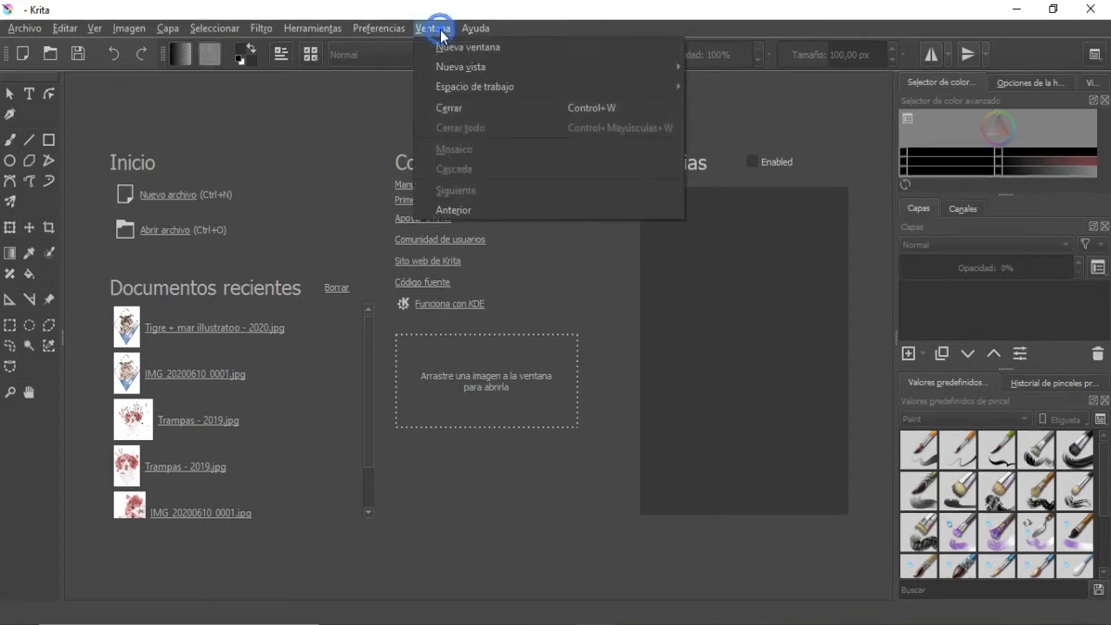
mouse_move(468, 87)
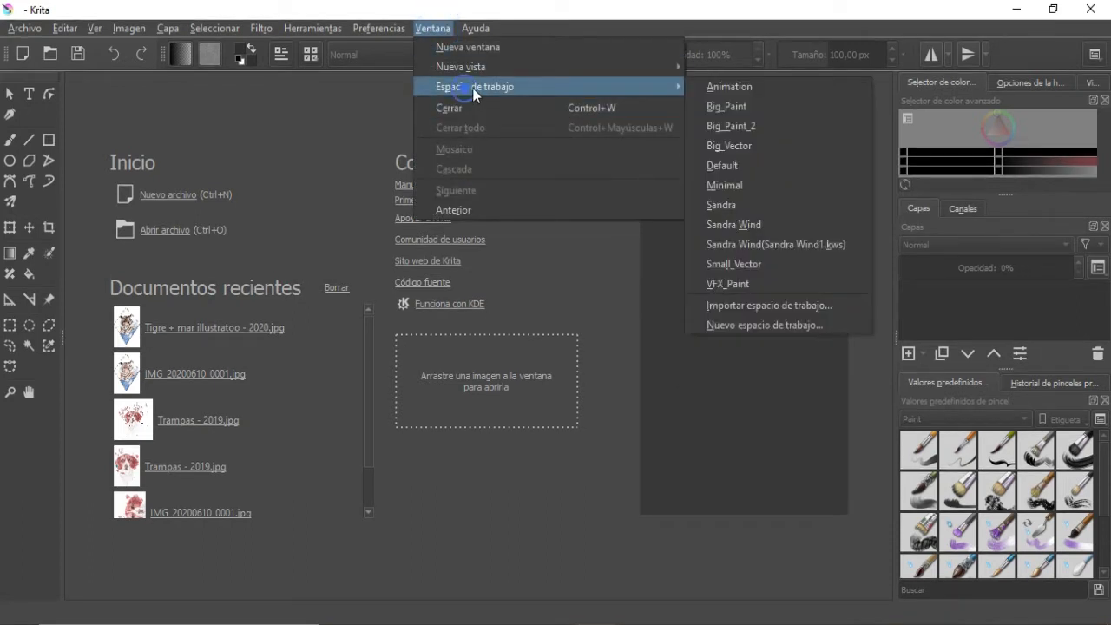
click(792, 327)
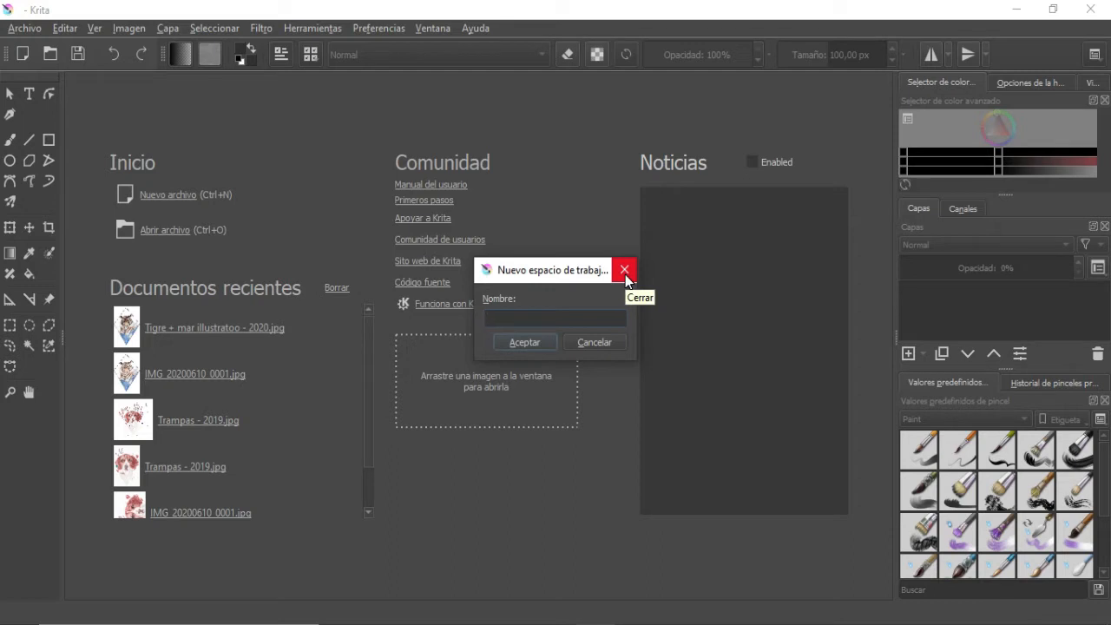
click(625, 274)
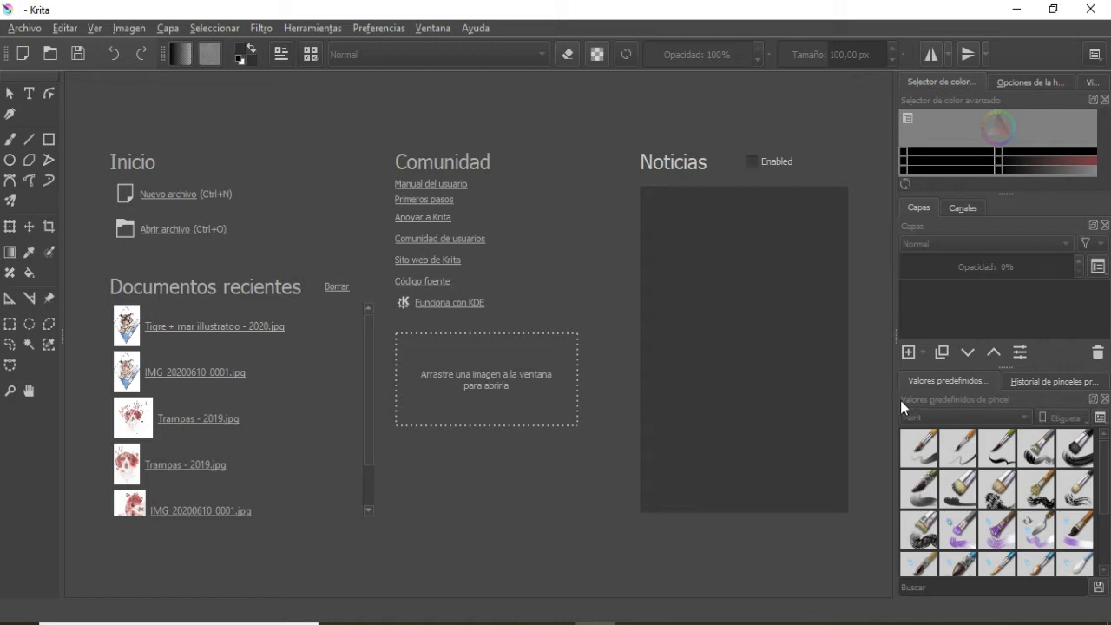
Detach the brush preset history docker from its group and close it.
click(1046, 380)
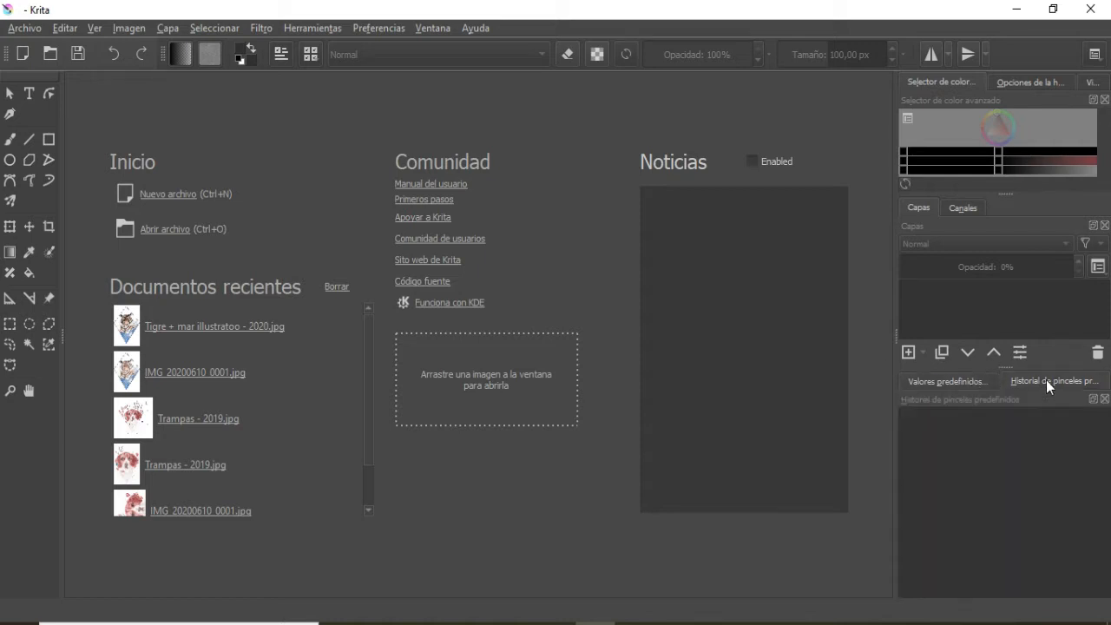
drag(1037, 379, 573, 232)
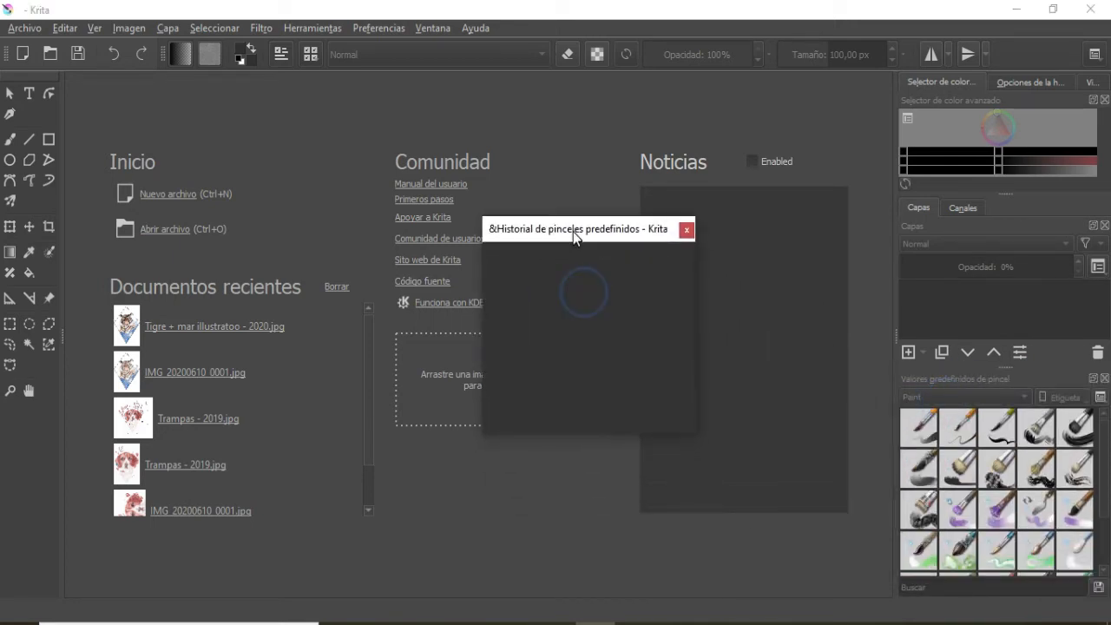
click(685, 230)
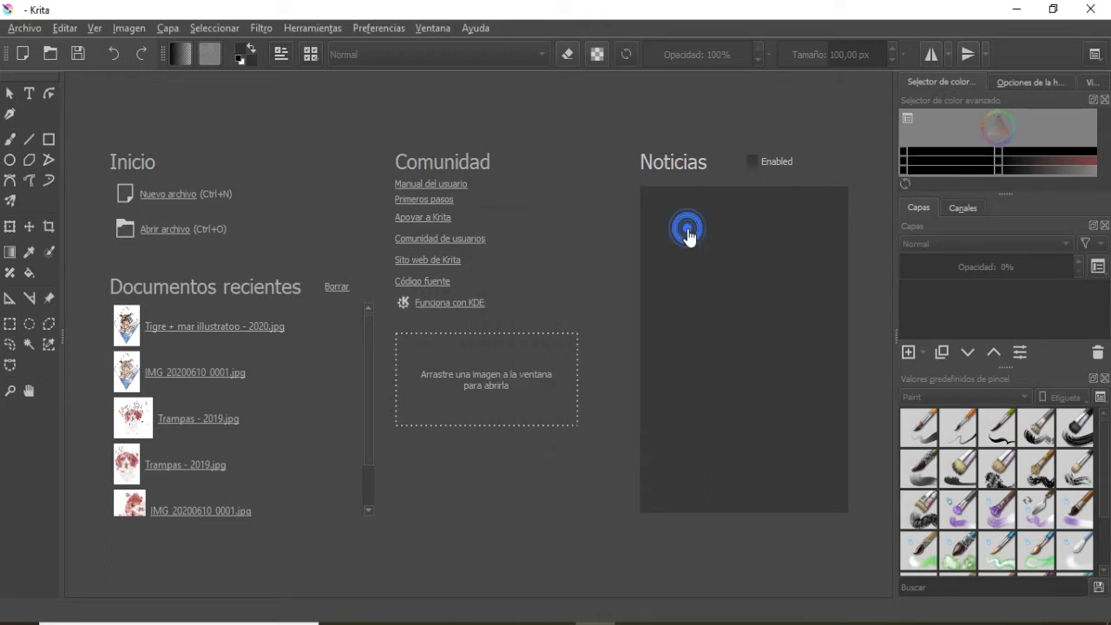
Redock the brush presets docker above the canvas so it spans the full width of the workspace.
mouse_move(945, 382)
mouse_down()
mouse_move(280, 359)
mouse_move(11, 398)
mouse_up()
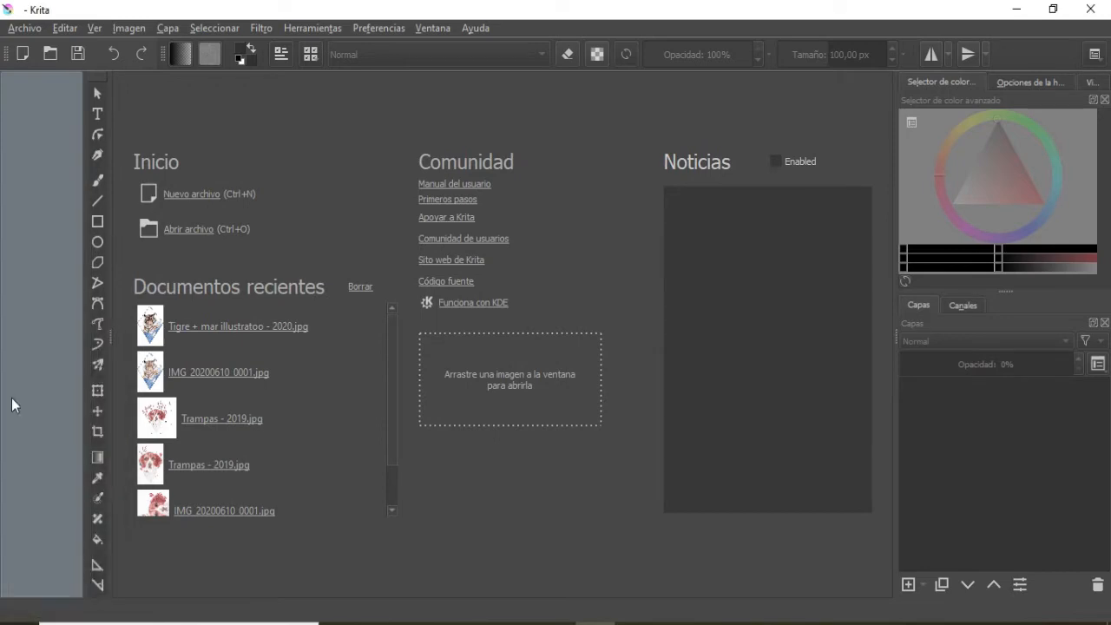
mouse_move(23, 82)
mouse_down()
mouse_move(126, 80)
mouse_move(518, 32)
mouse_move(506, 75)
mouse_move(455, 102)
mouse_up()
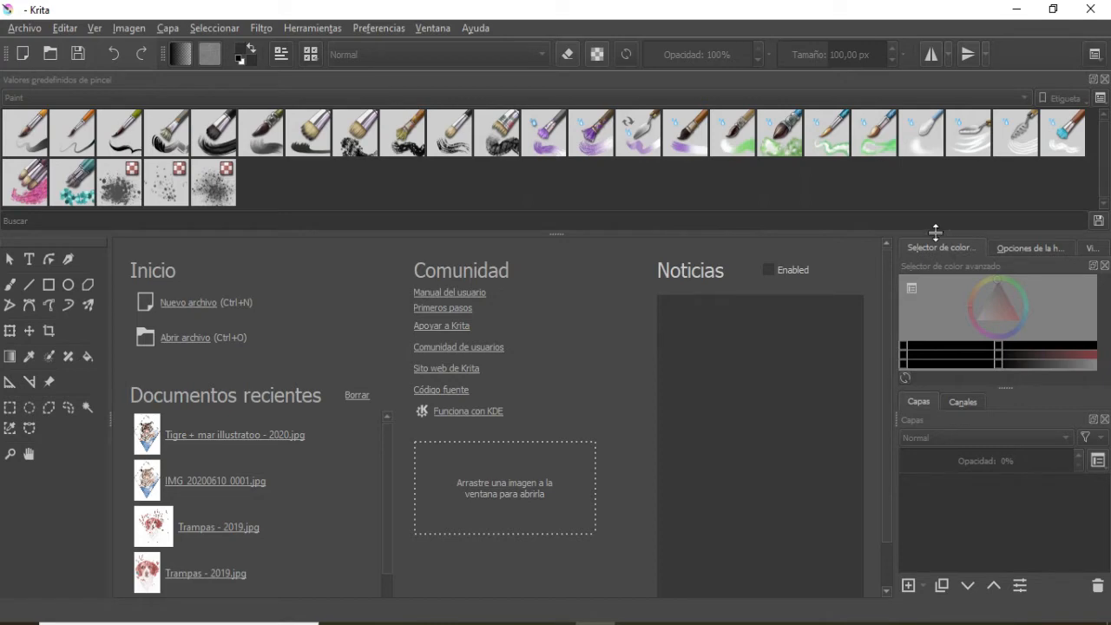
Show the Histogram docker and move it out from below the layers toward the brush presets.
click(377, 29)
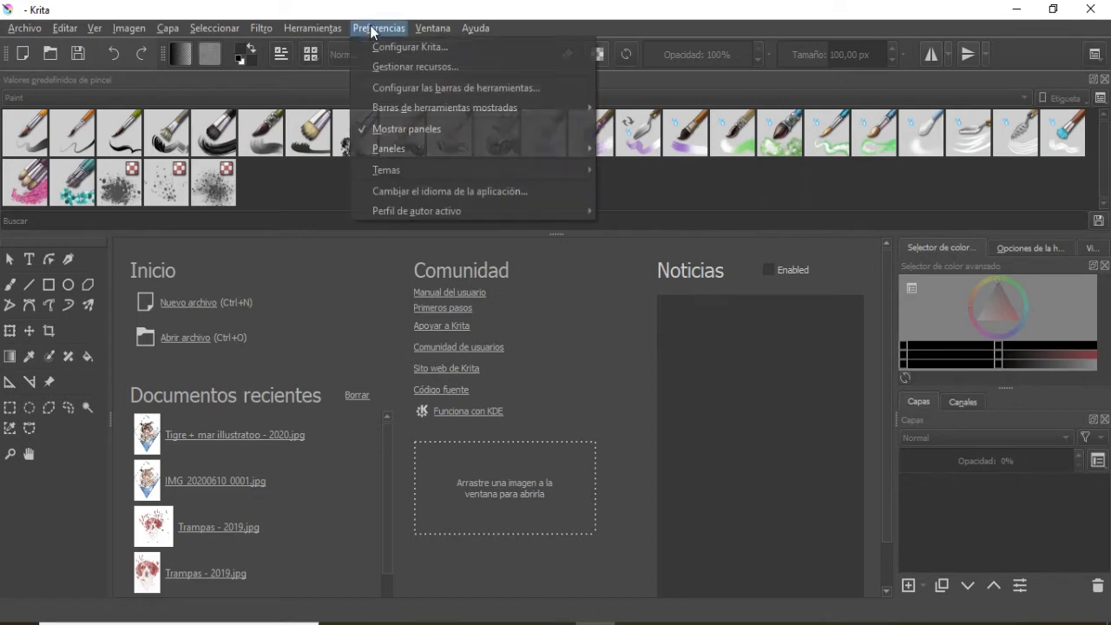
click(562, 151)
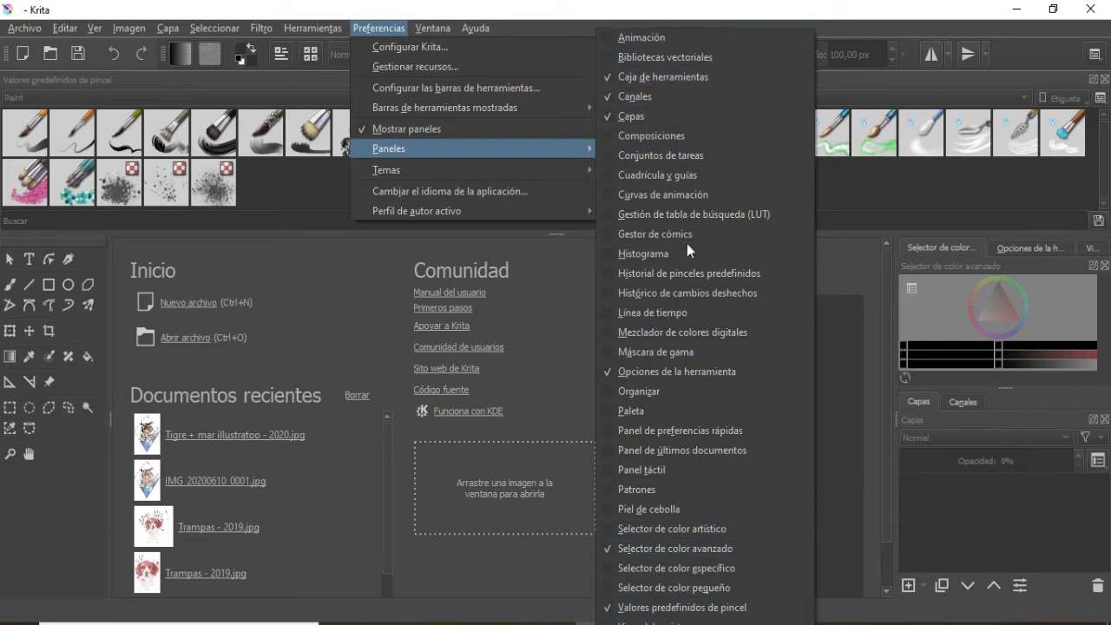
click(608, 254)
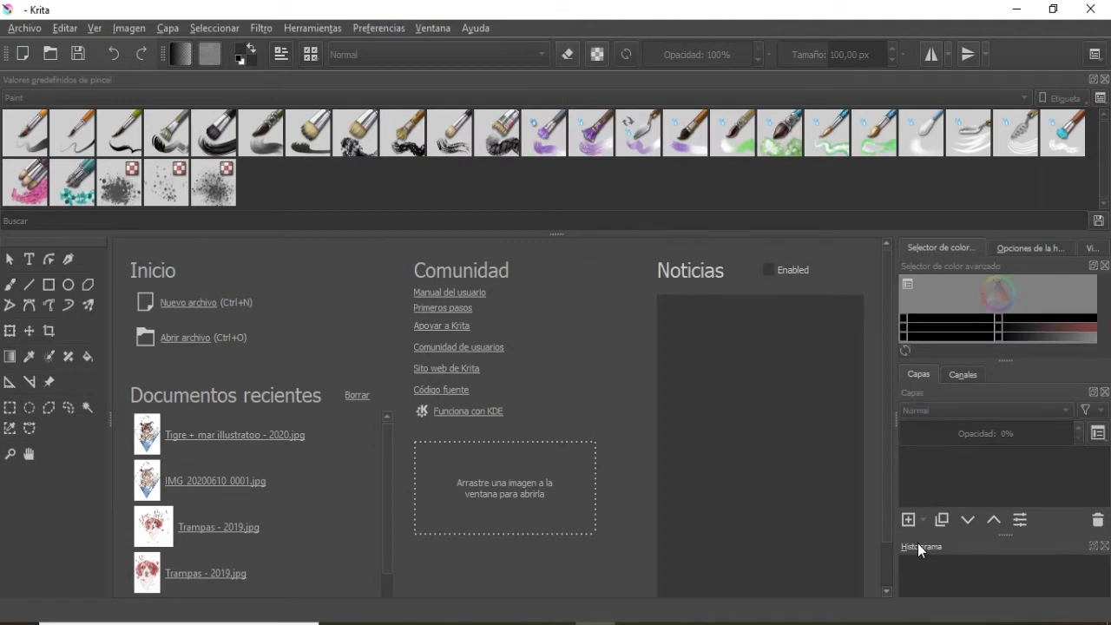
mouse_move(917, 544)
mouse_down()
mouse_move(767, 541)
mouse_move(639, 502)
mouse_move(801, 344)
mouse_move(869, 162)
mouse_move(1026, 138)
mouse_up()
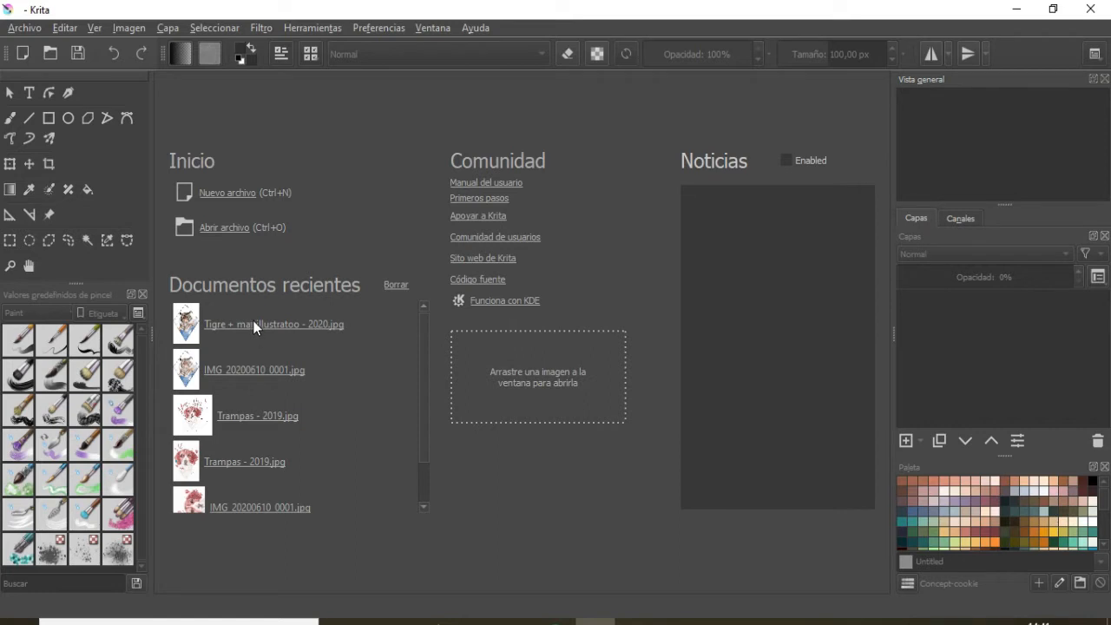
Create a new document using the predefined A4 (300 ppi) size.
click(25, 28)
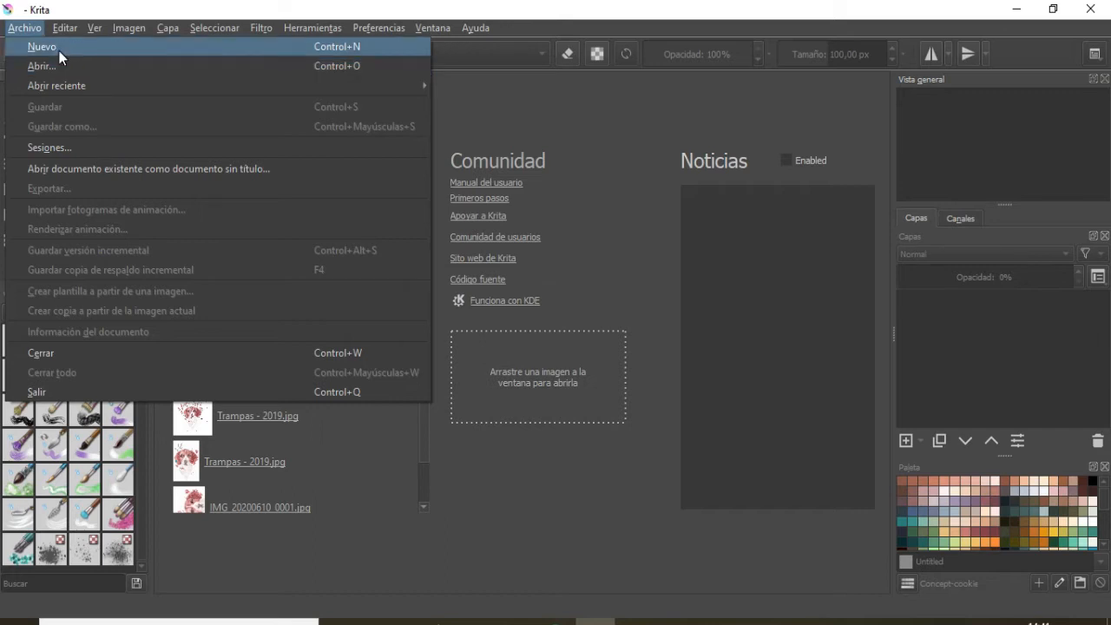
click(58, 65)
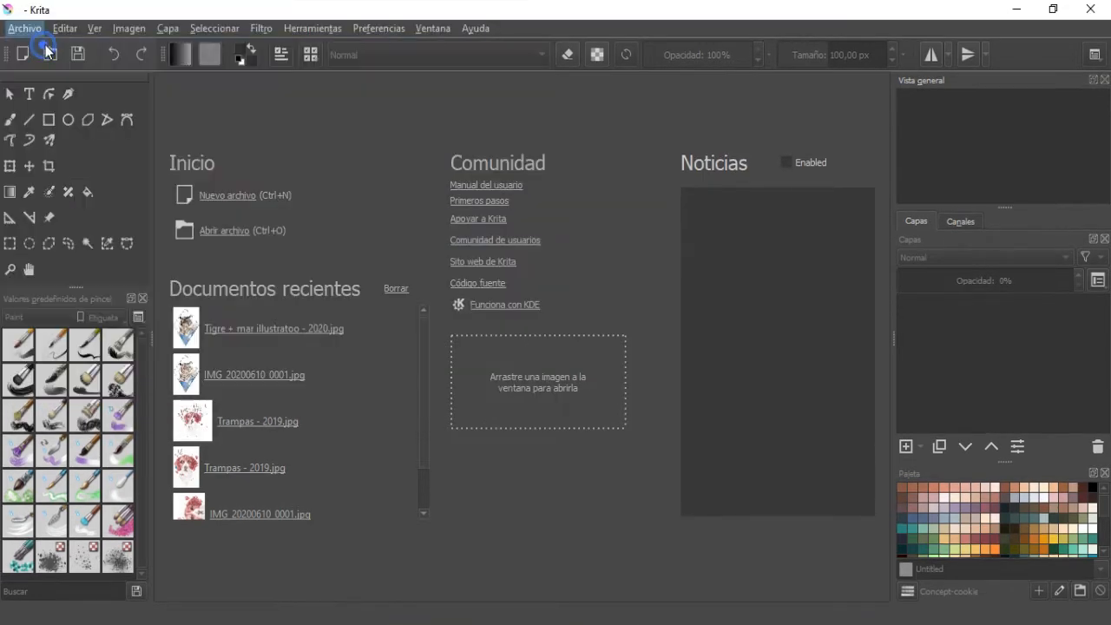
key(ctrl+n)
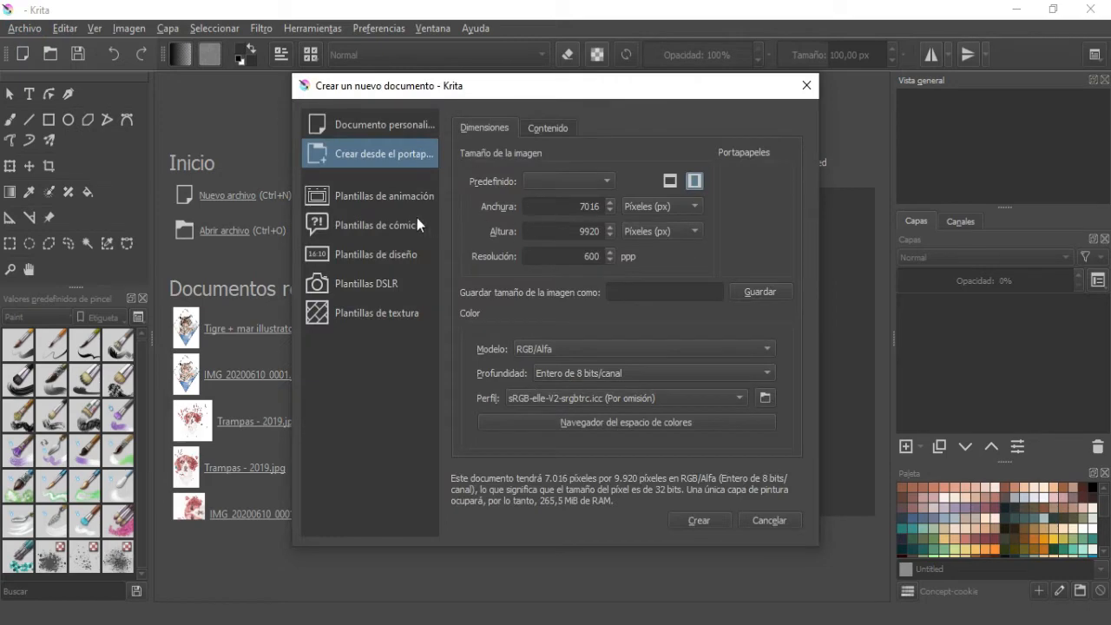
click(541, 180)
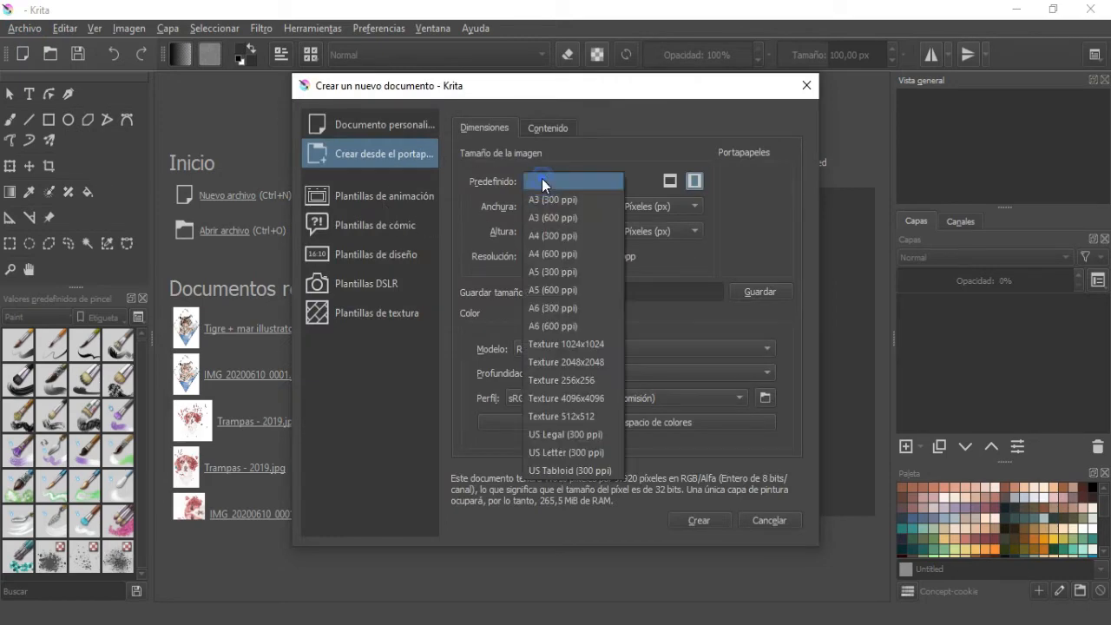
click(550, 237)
click(707, 524)
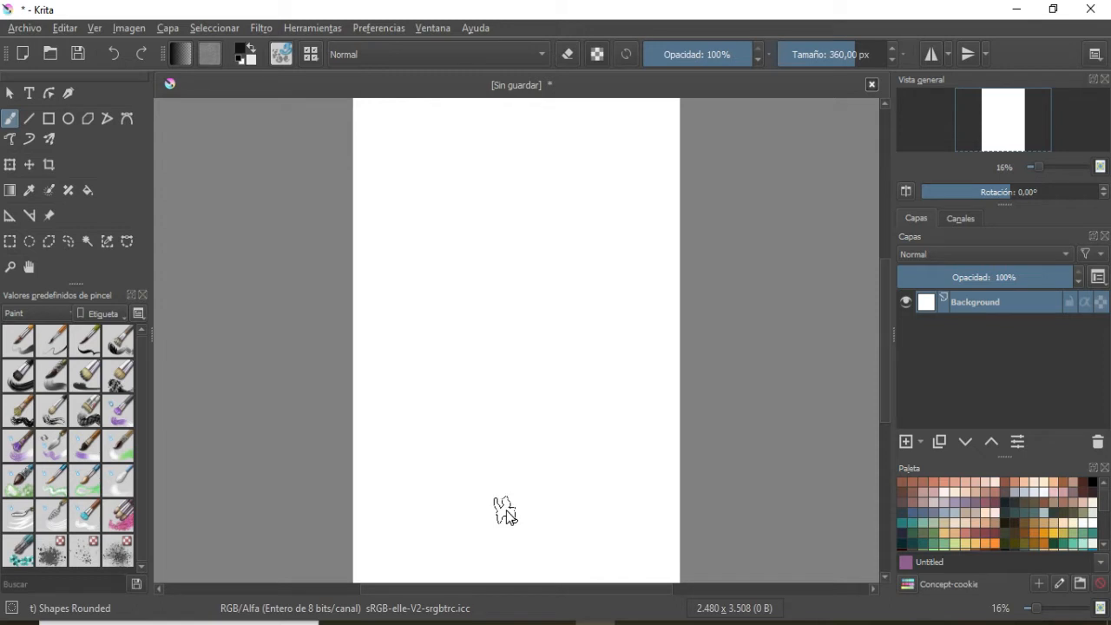
Review the list of available dockers without changing which ones are shown.
click(377, 29)
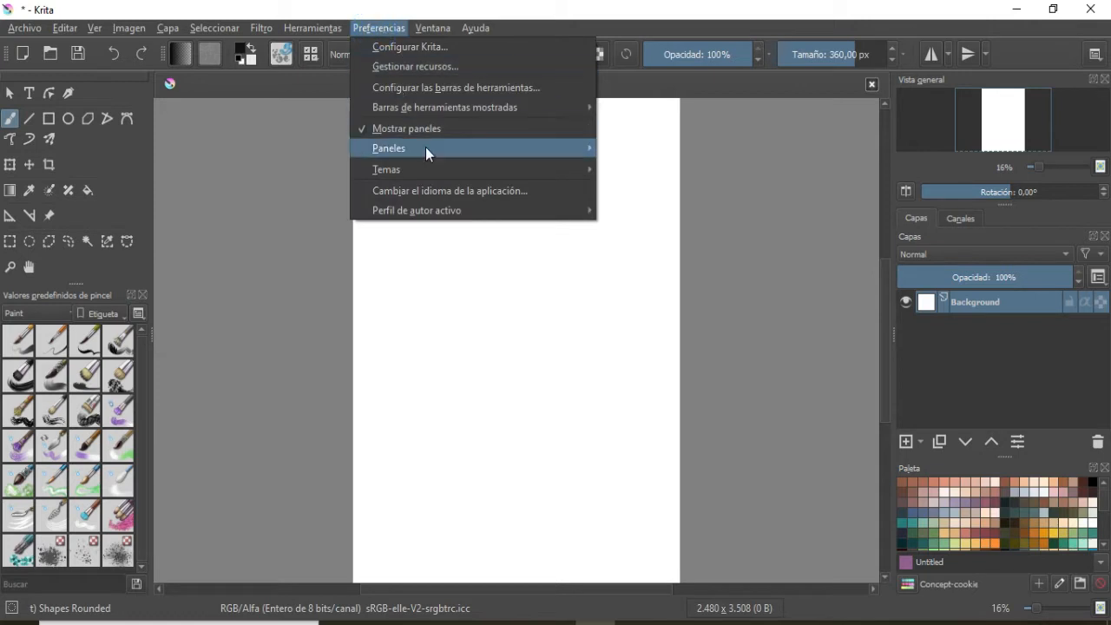
mouse_move(425, 146)
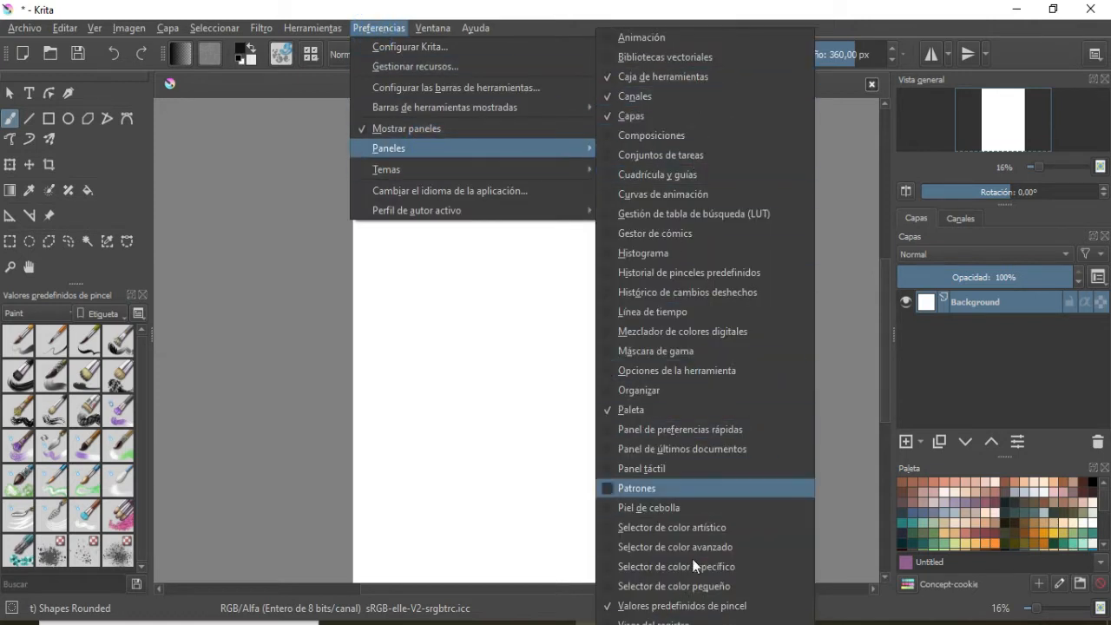
click(710, 7)
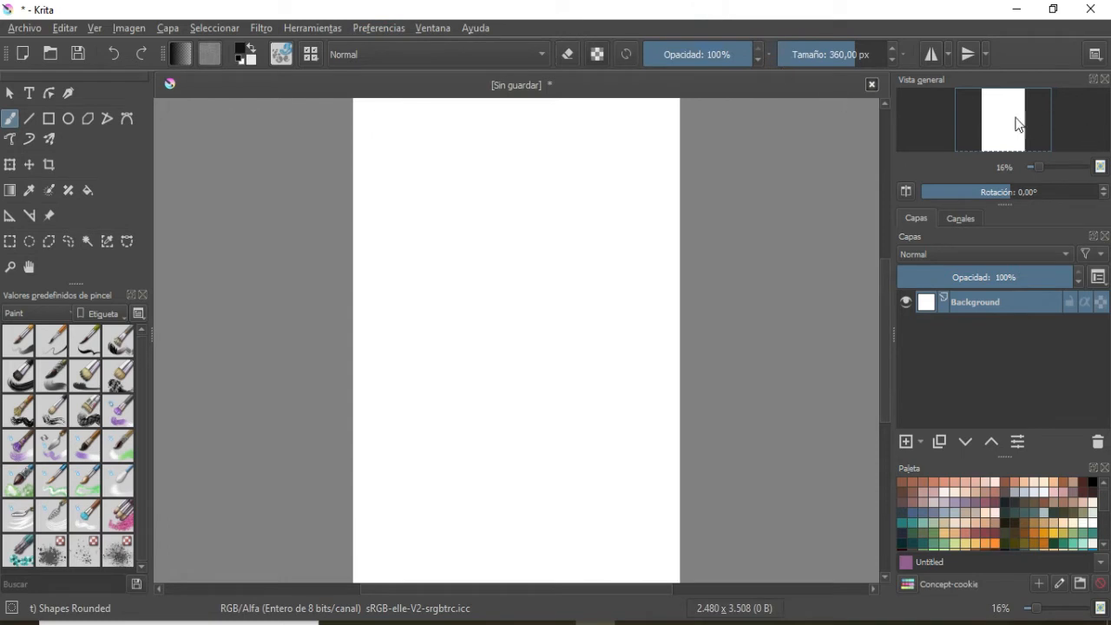
Use the overview thumbnail to zoom into the blank page and back out to see the whole sheet.
drag(1007, 122, 1006, 118)
scroll(582, 335, up, 8)
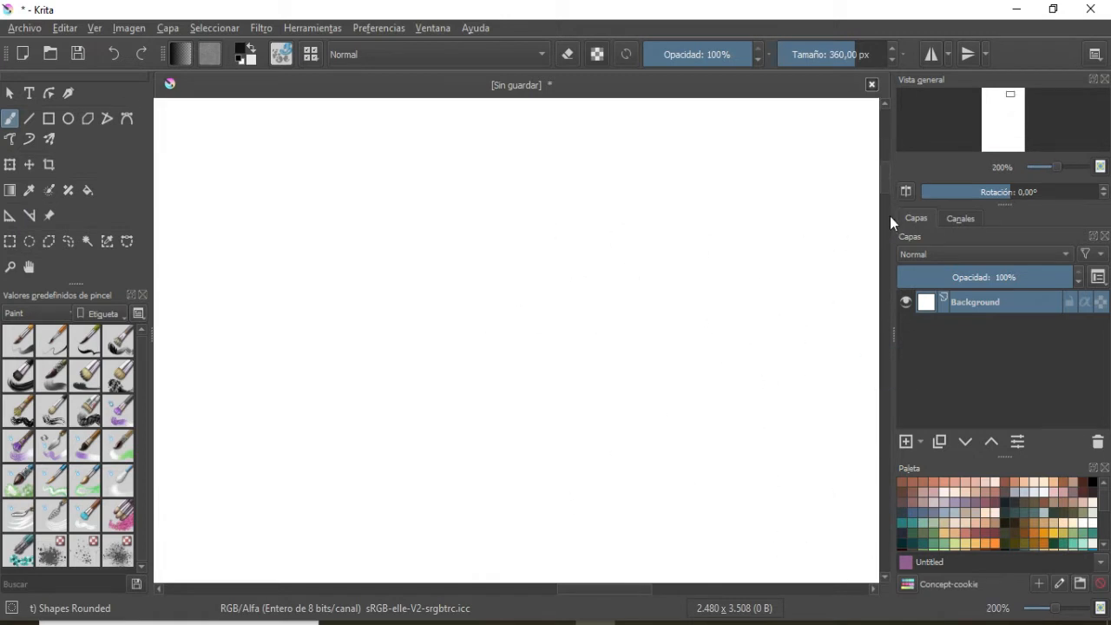
scroll(660, 319, down, 7)
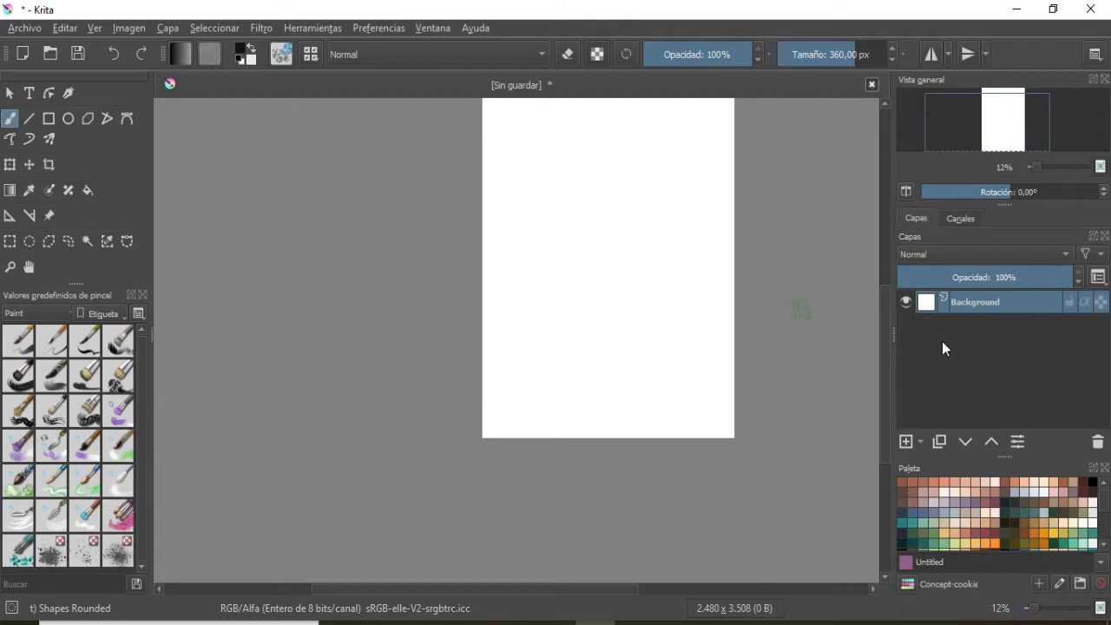
Examine the layer types that can be added and the properties of the Background layer.
mouse_move(1057, 277)
mouse_down()
mouse_move(984, 281)
mouse_move(1072, 279)
mouse_up()
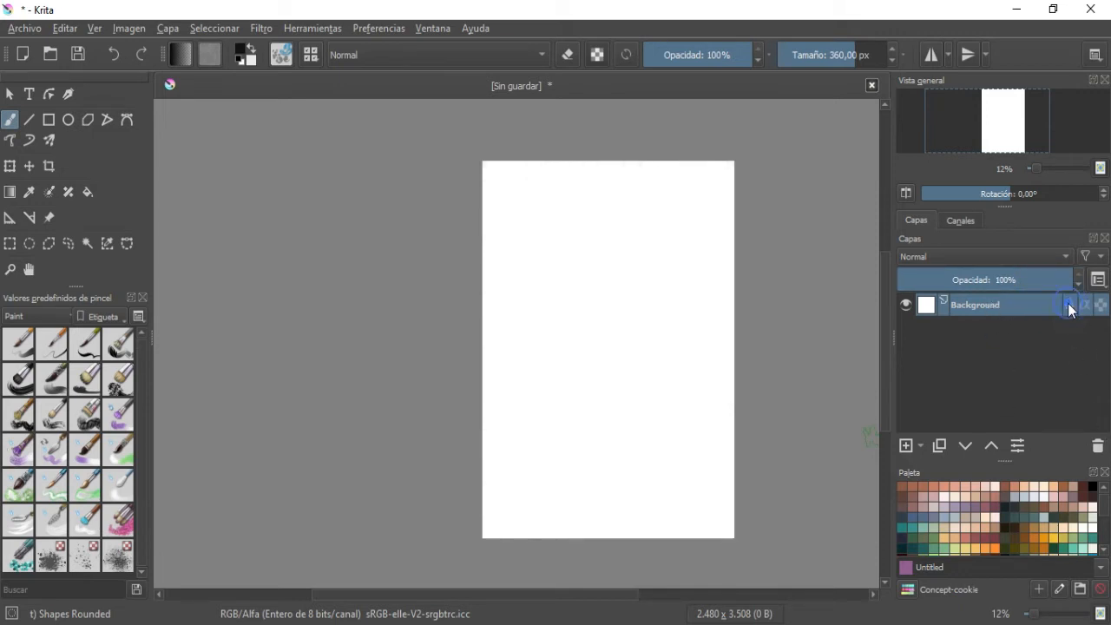
click(922, 447)
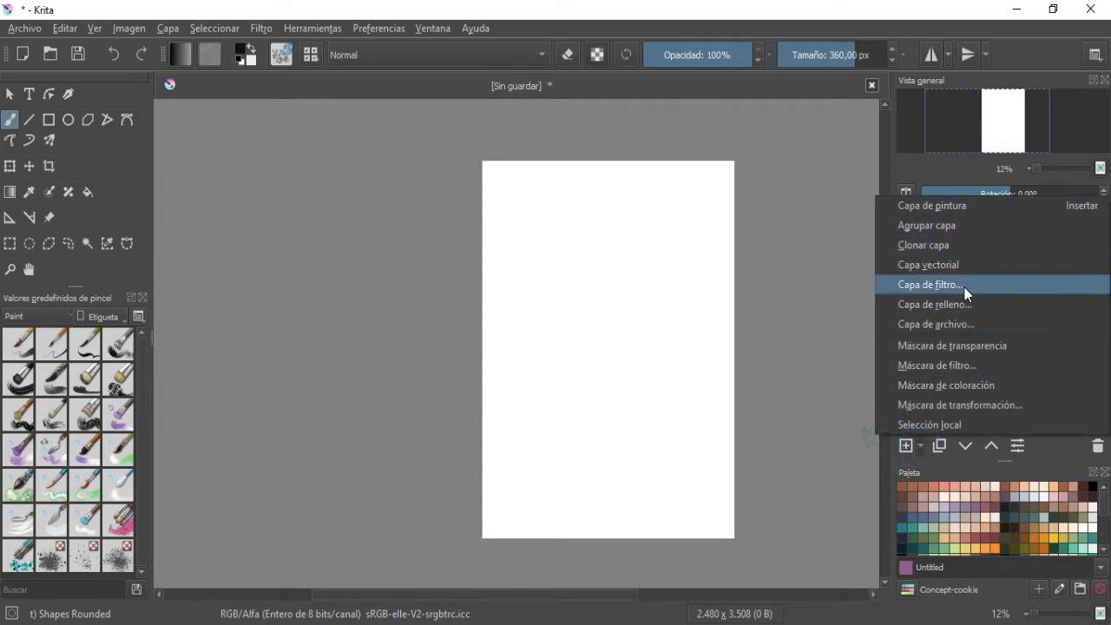
click(1052, 446)
click(1024, 448)
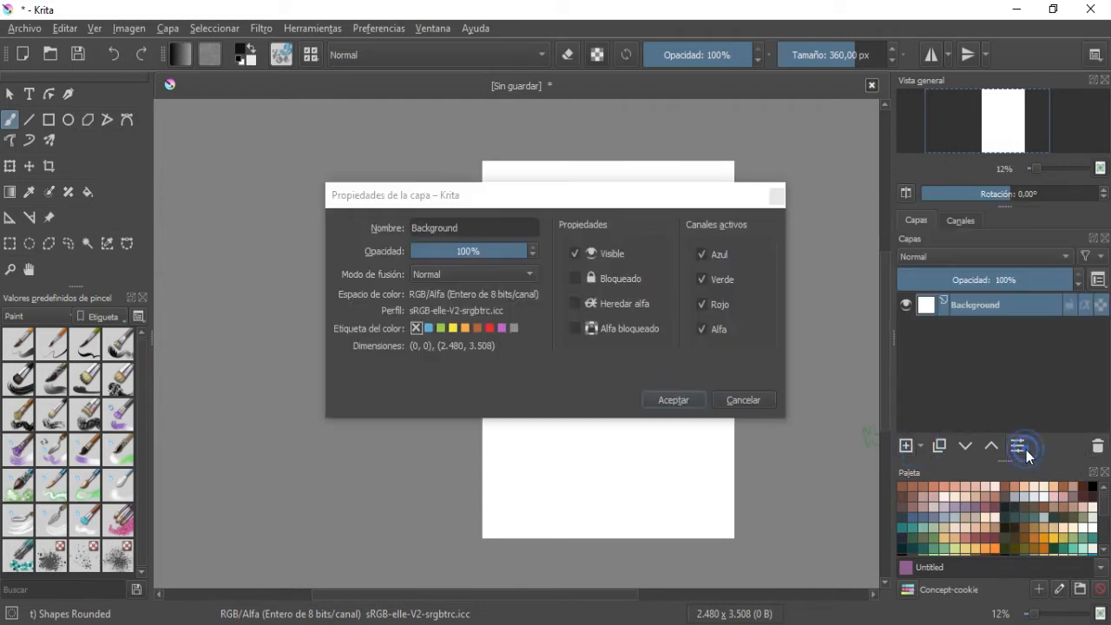
click(777, 197)
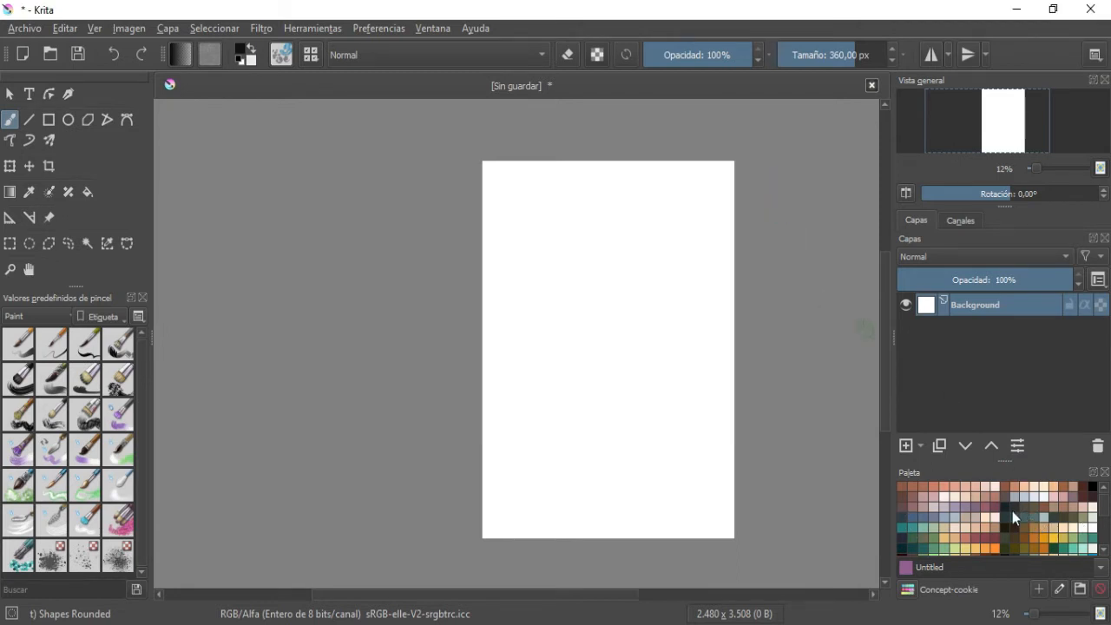
Inspect the foreground colour selector and the docker list, leaving the colour and dockers as they are.
click(243, 54)
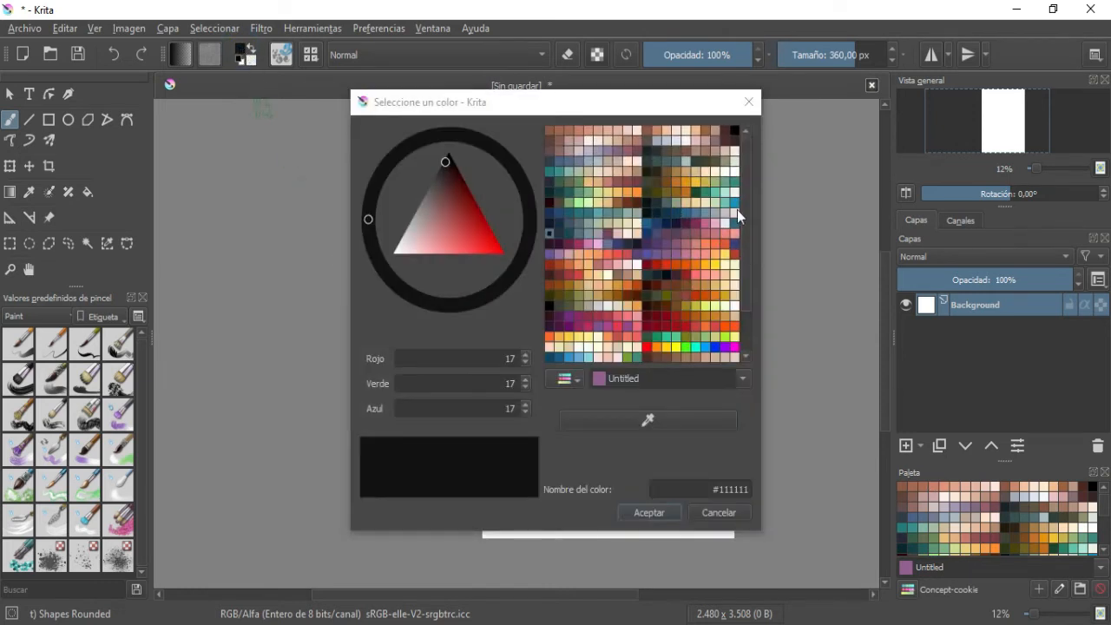
click(748, 101)
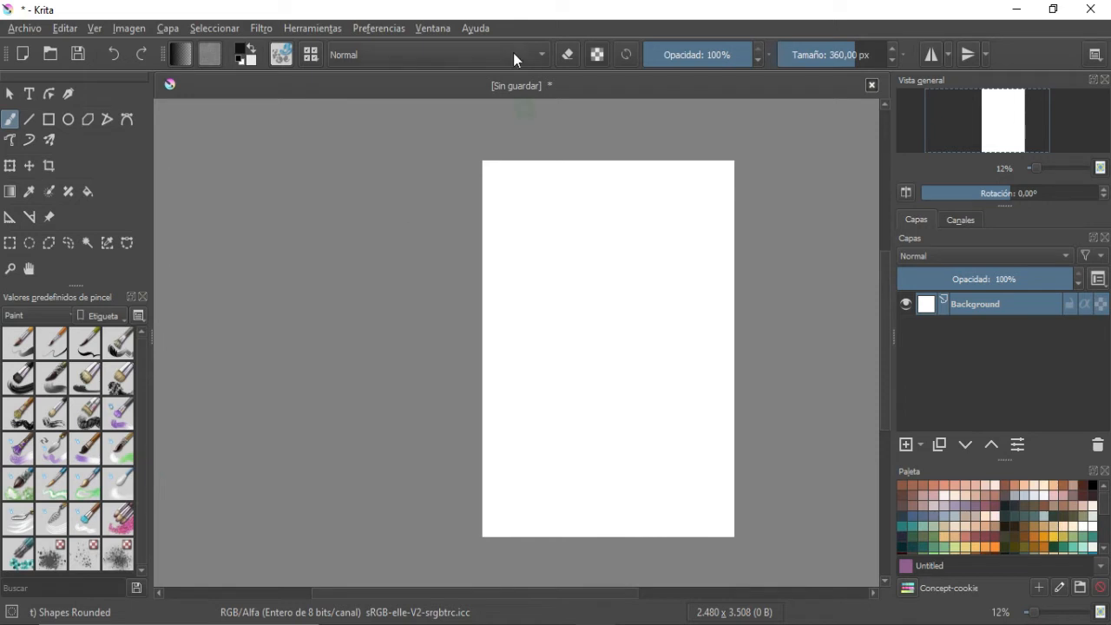
click(369, 27)
mouse_move(420, 155)
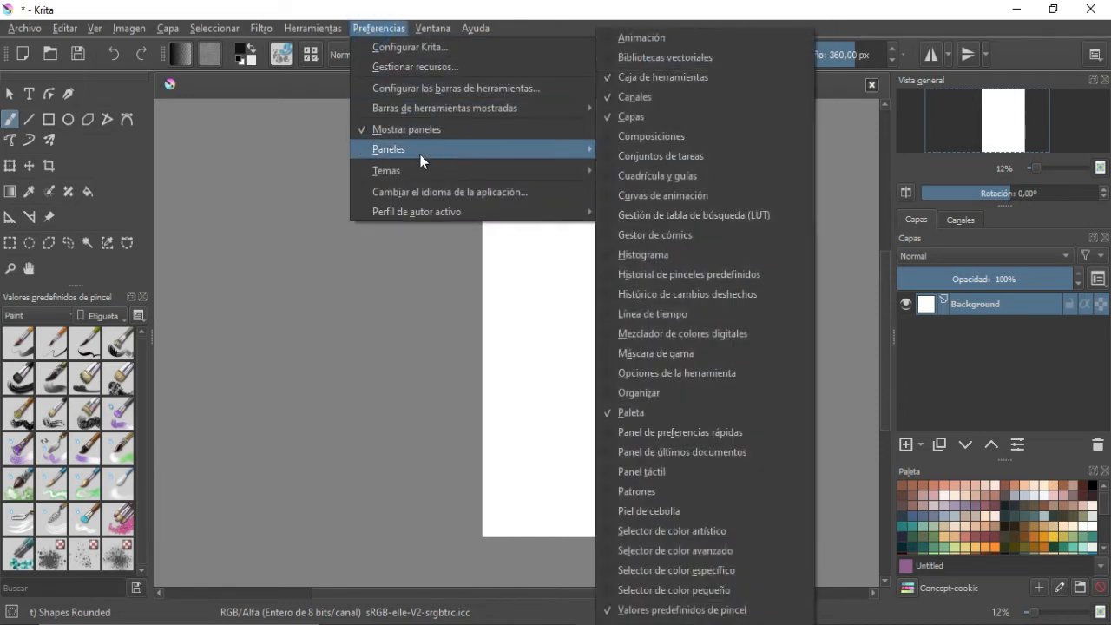
click(143, 366)
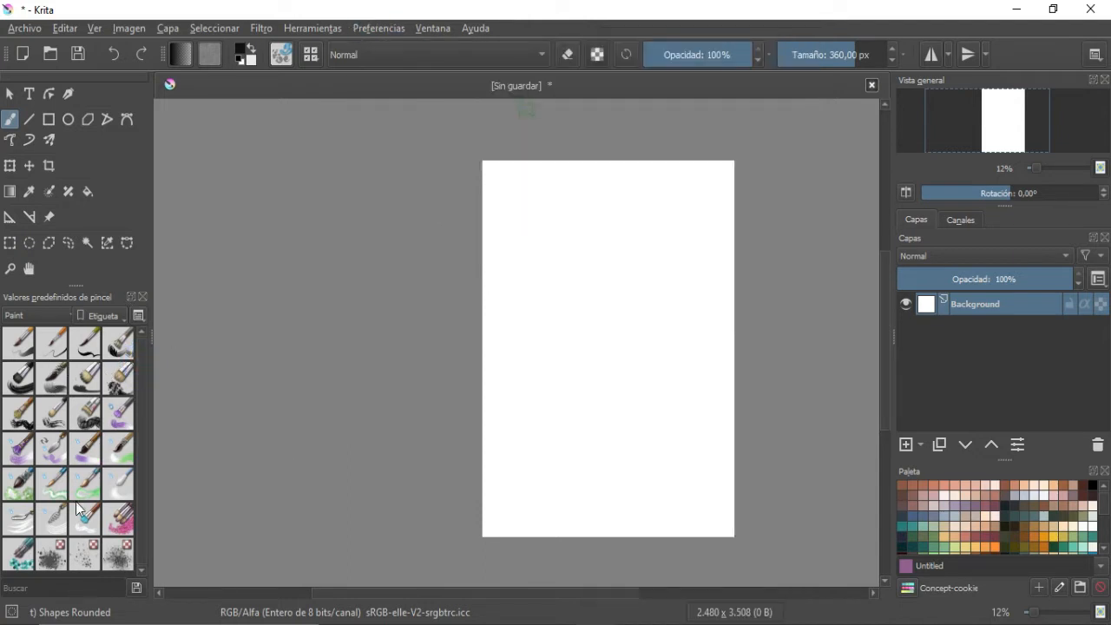
Set the brush preset tag filter to All.
click(34, 312)
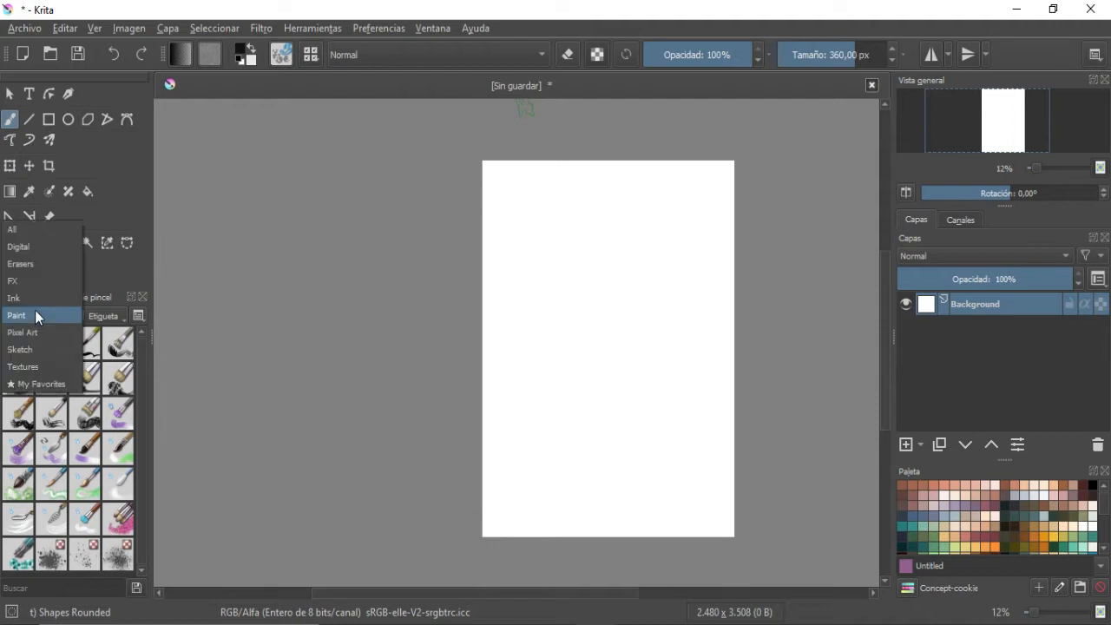
click(23, 229)
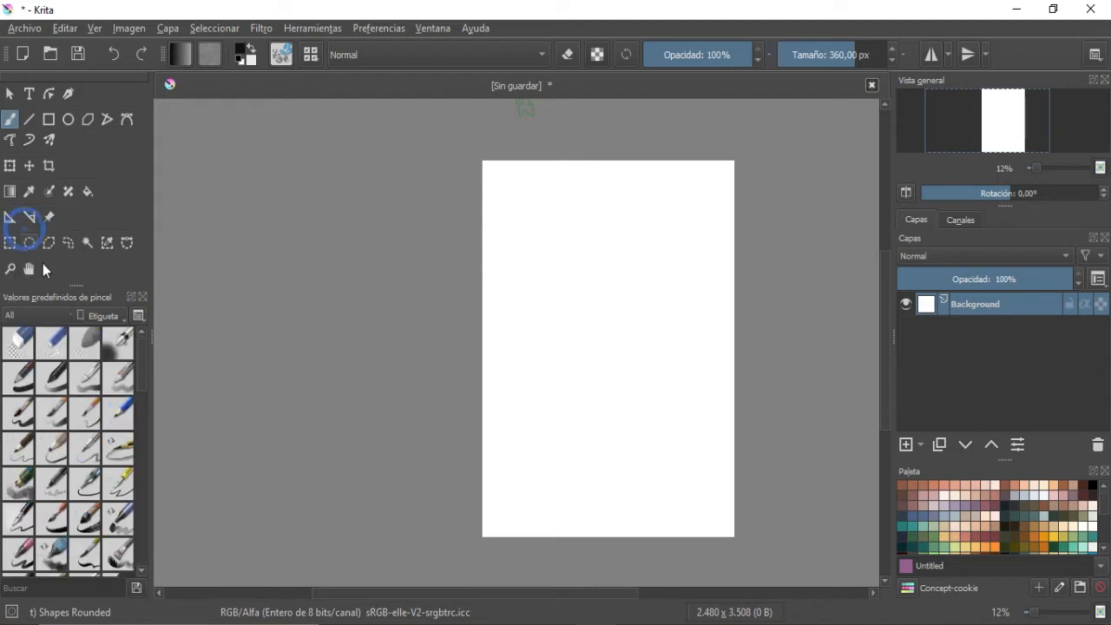
Filter the brush presets by the My Favorites tag, and switch the filter to the Paint tag.
scroll(118, 427, down, 2)
click(63, 320)
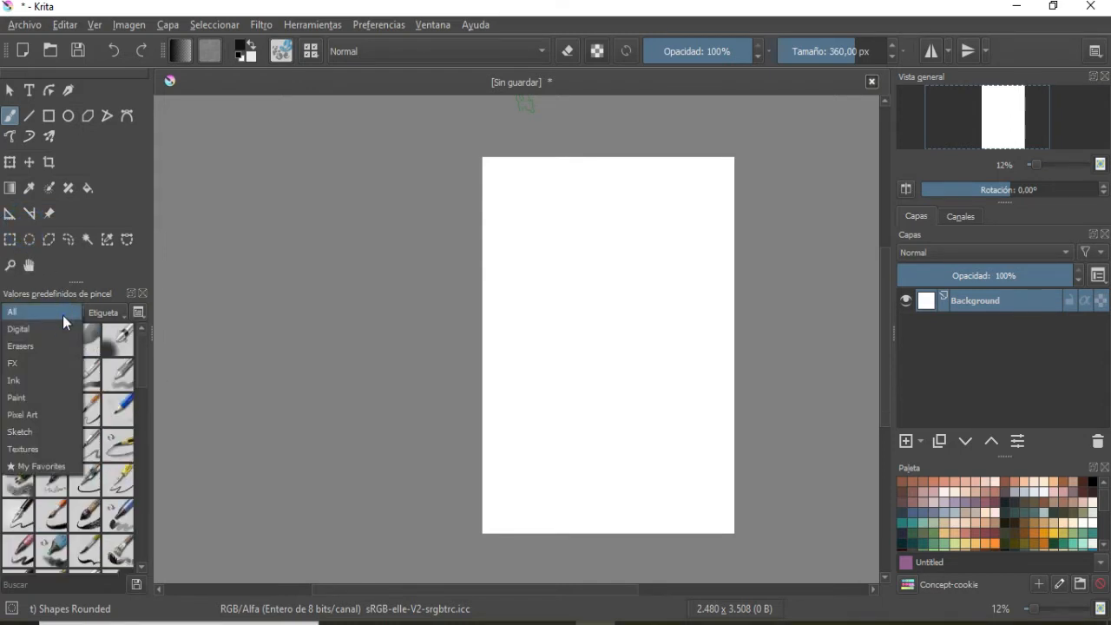
click(41, 467)
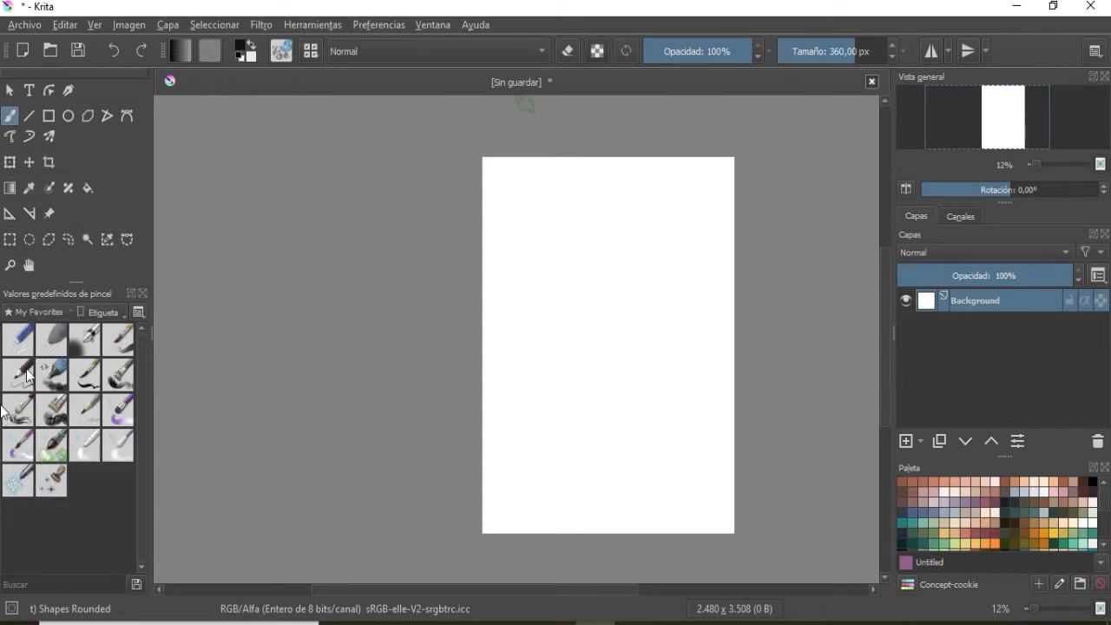
click(48, 314)
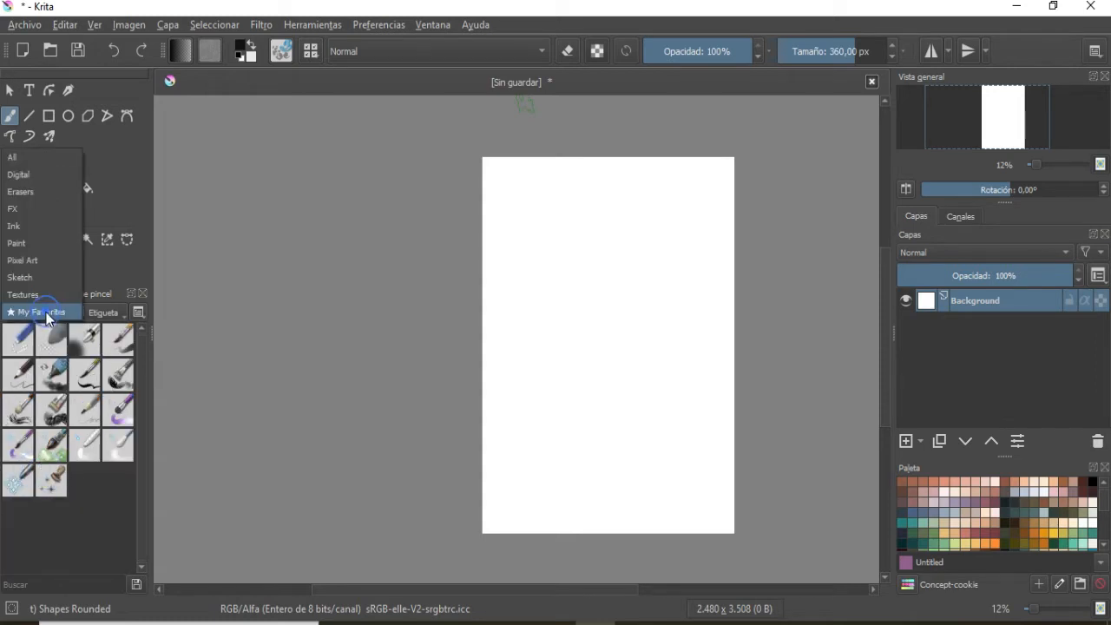
click(26, 241)
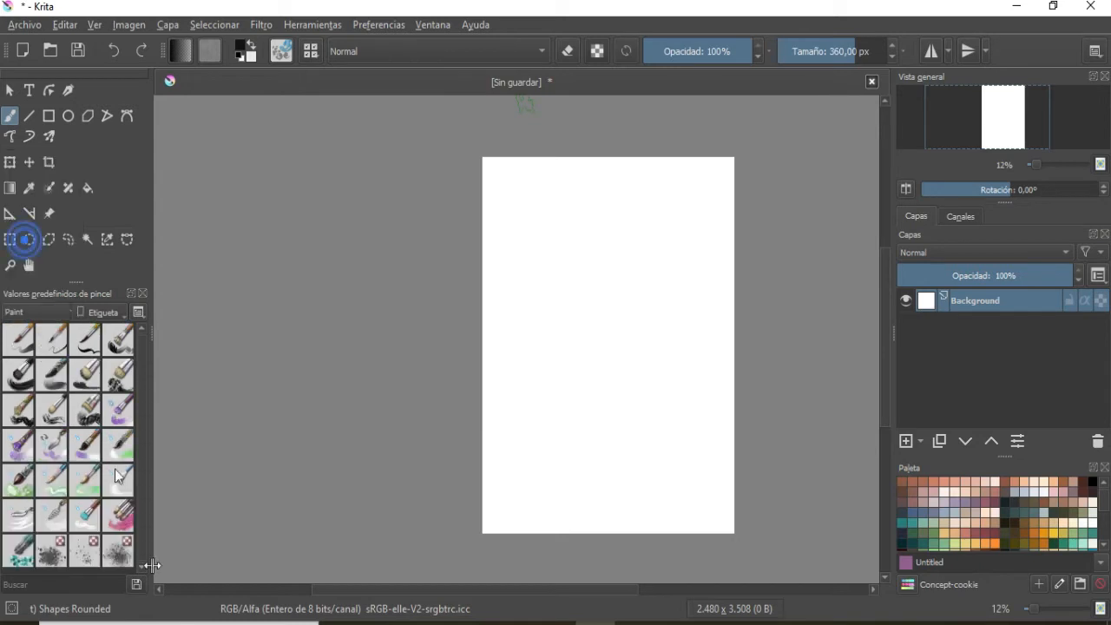
Assign the Wet Knife brush preset to the Sketch tag and set the preset tag filter to All.
right_click(47, 445)
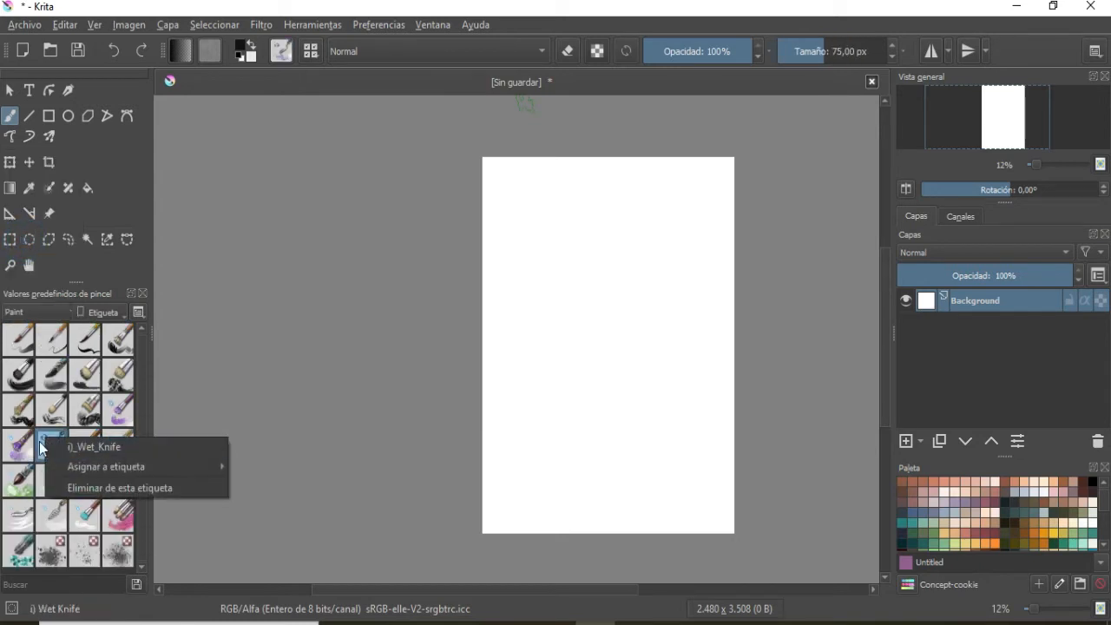
click(120, 470)
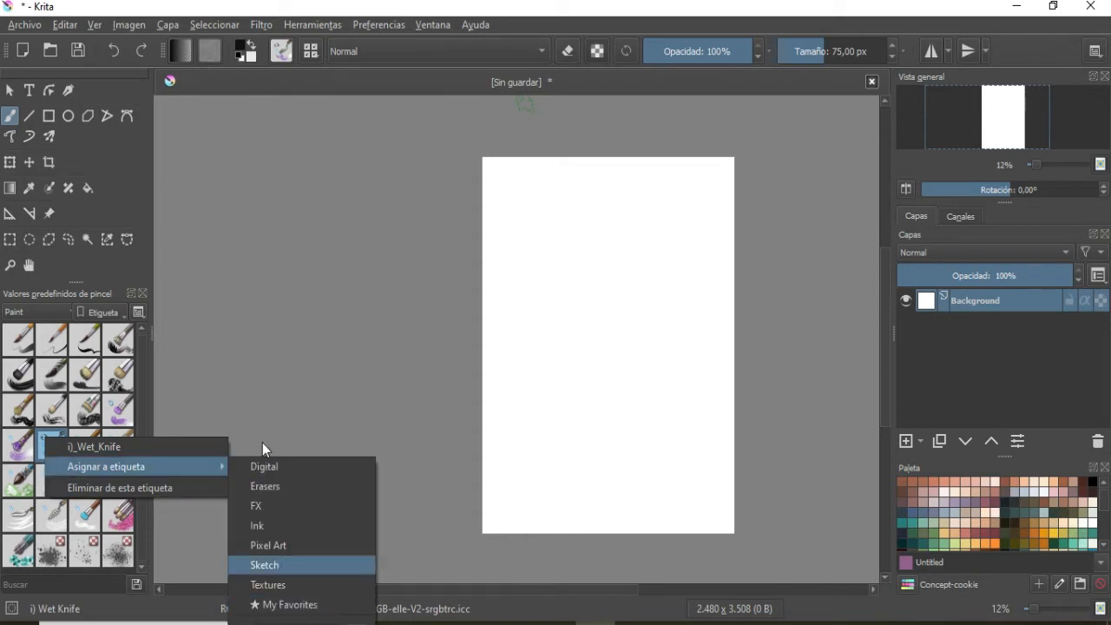
click(265, 565)
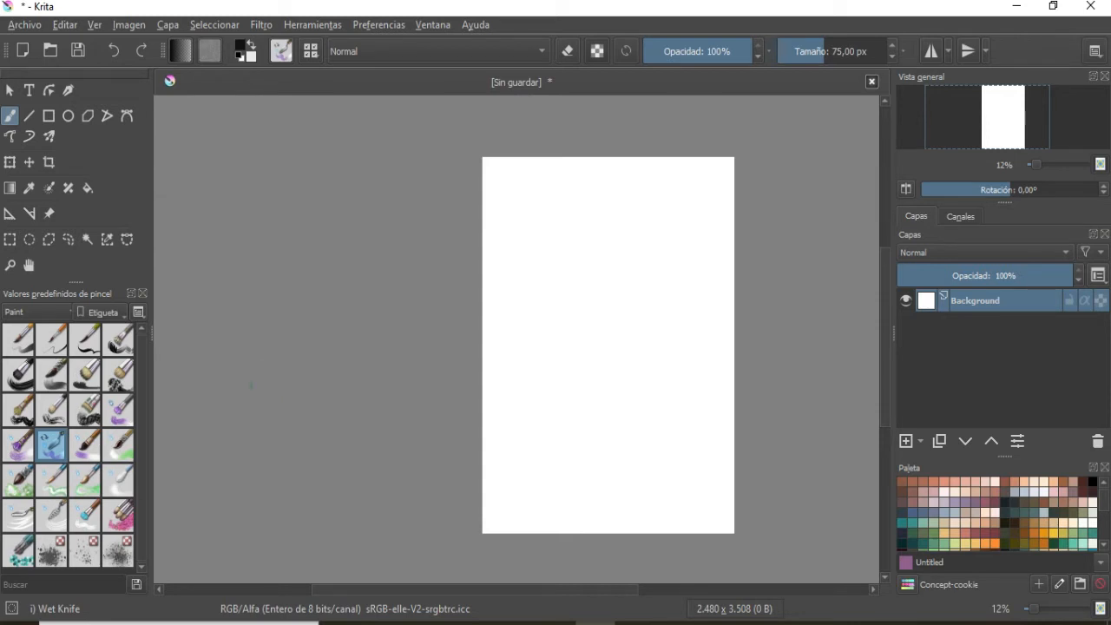
click(35, 312)
click(39, 379)
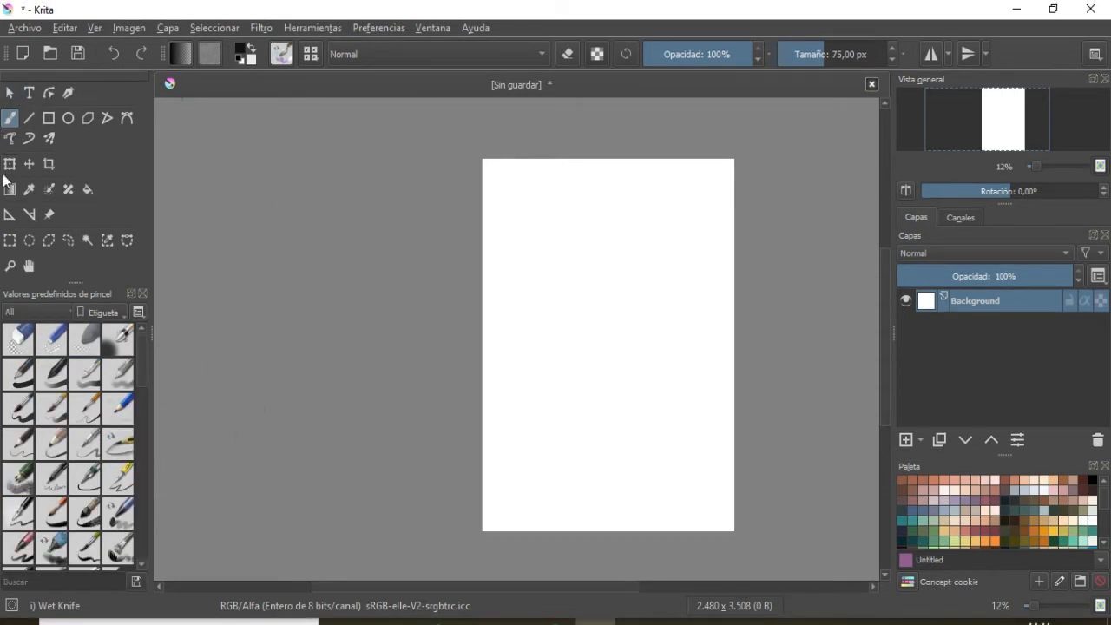
Examine the list of dockers that can be shown or hidden, leaving the current selection as it is.
click(429, 29)
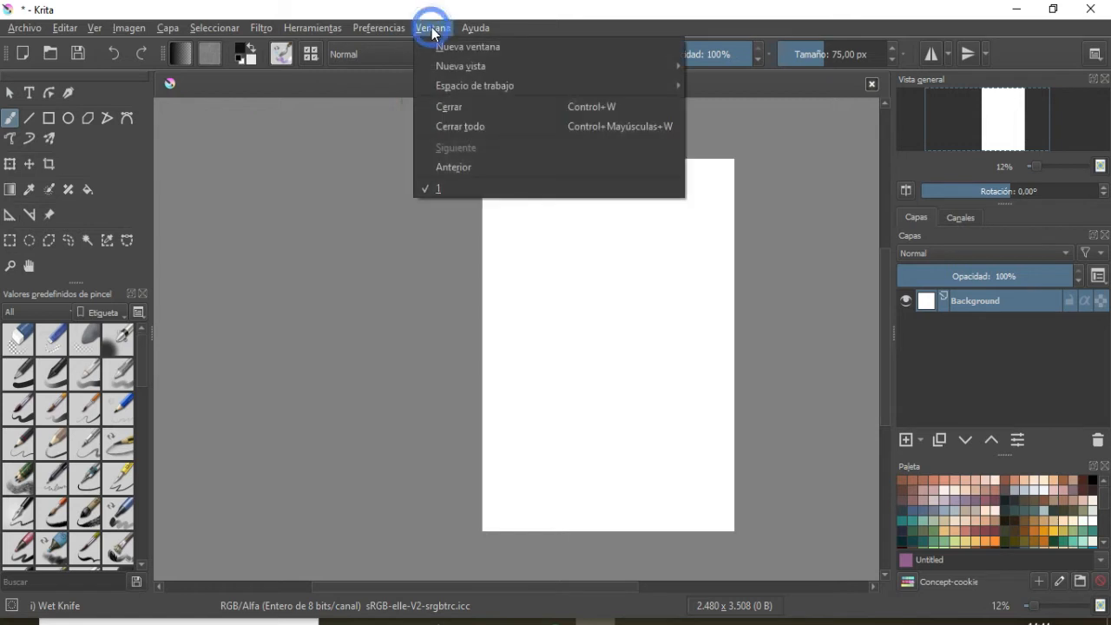
mouse_move(379, 28)
mouse_move(407, 148)
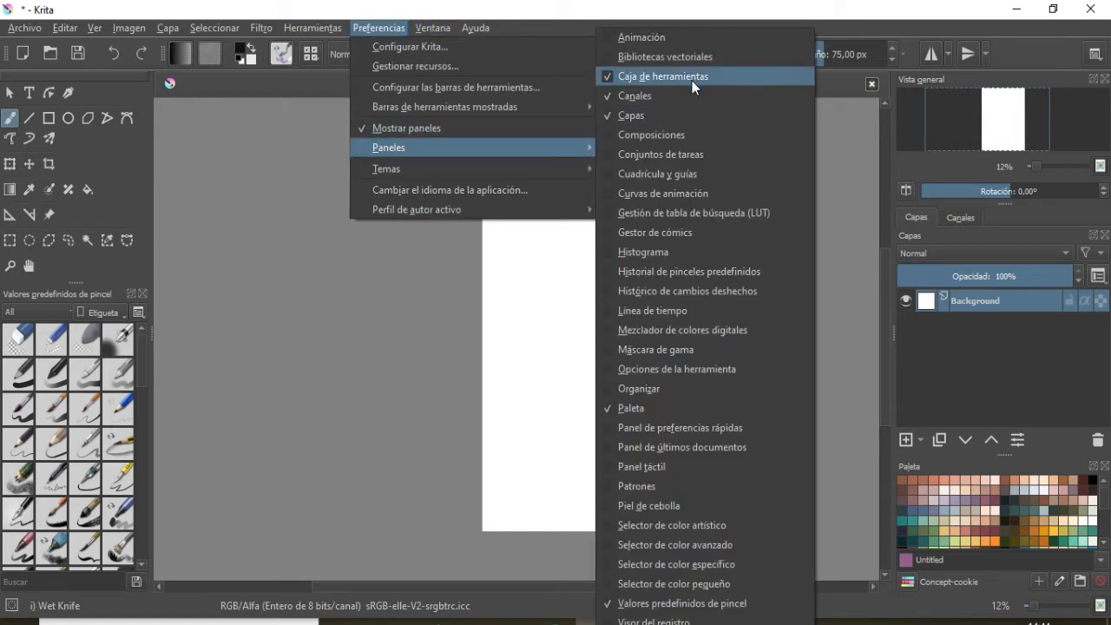
click(304, 143)
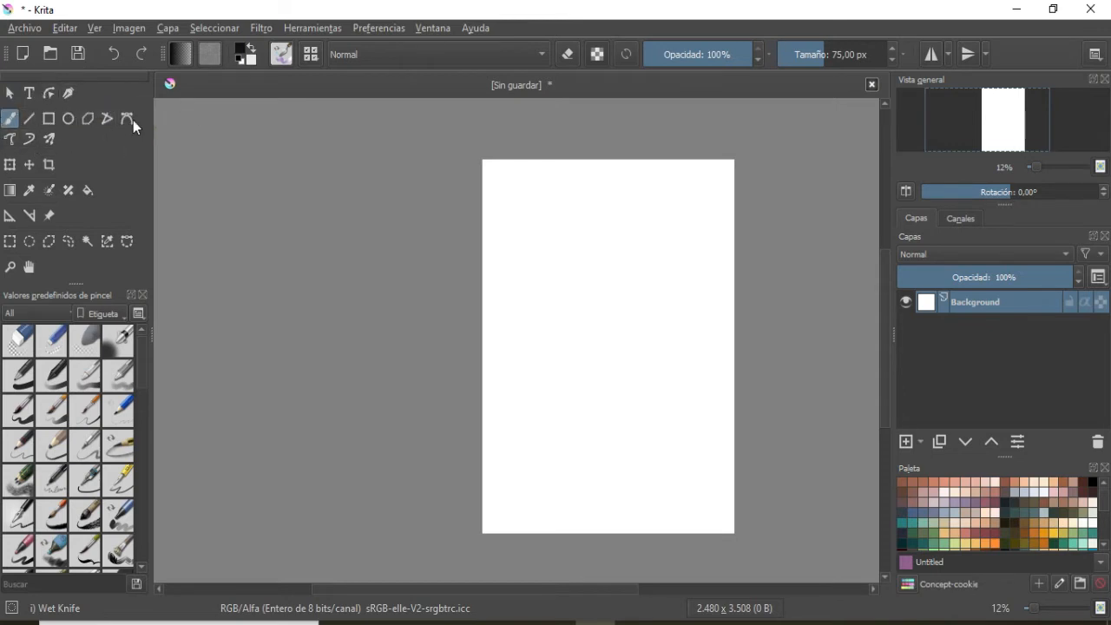
Paint a winding black stroke with the Wet Knife brush and overlapping loops with the Ink-8 Sumi-e brush on the page.
click(10, 119)
mouse_move(581, 243)
mouse_down()
mouse_move(551, 290)
mouse_move(603, 282)
mouse_move(617, 346)
mouse_move(530, 324)
mouse_move(514, 335)
mouse_move(555, 379)
mouse_up()
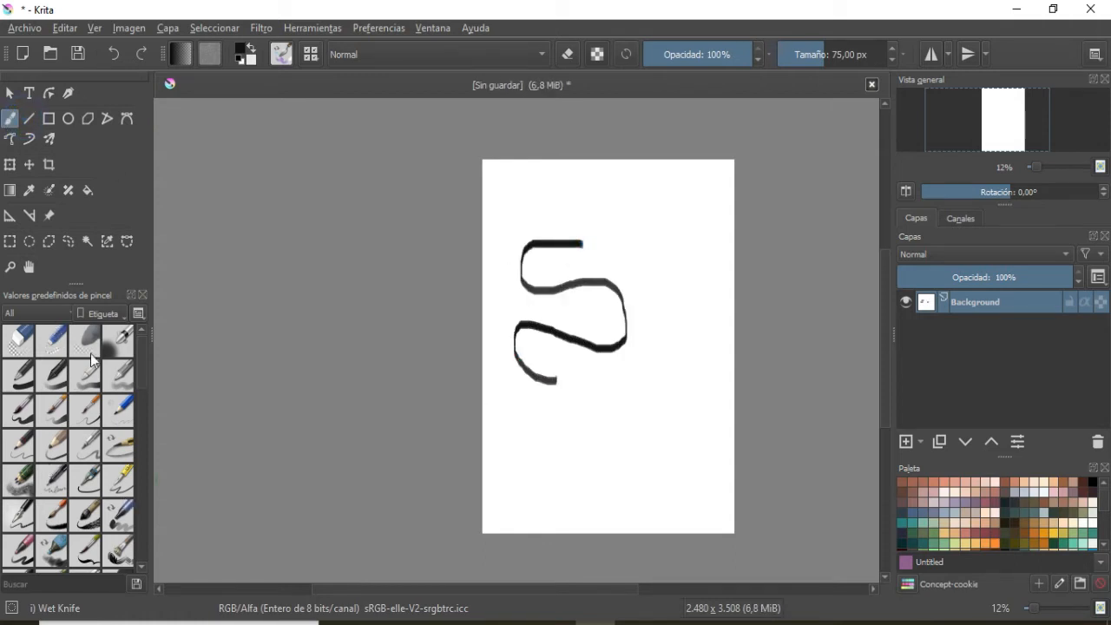
click(86, 514)
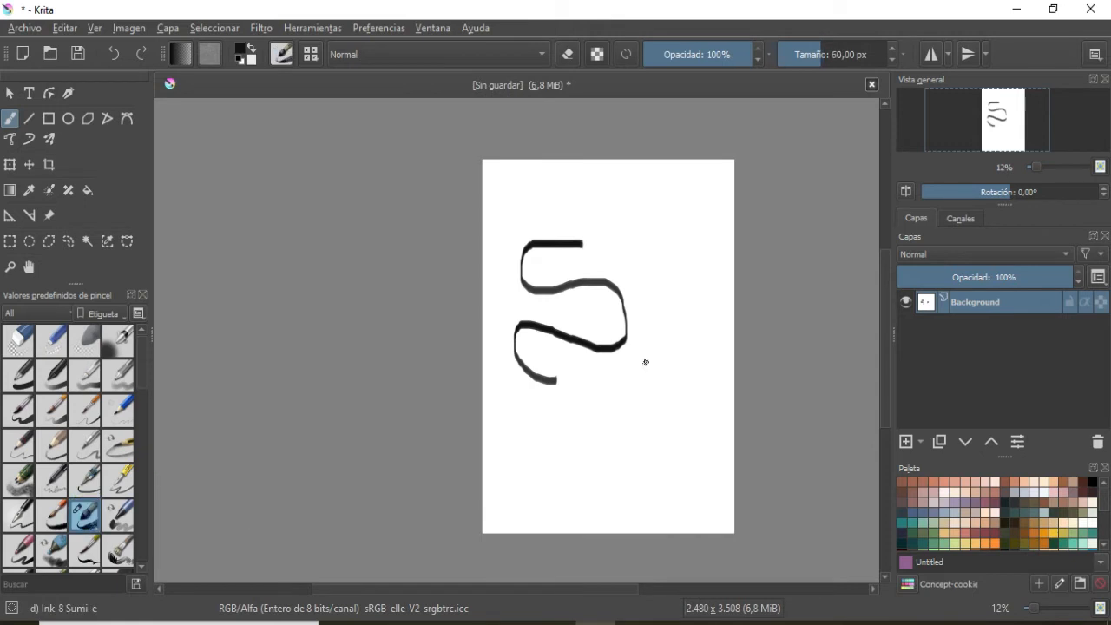
mouse_move(647, 363)
mouse_down()
mouse_move(634, 441)
mouse_move(615, 445)
mouse_up()
mouse_move(655, 270)
mouse_down()
mouse_move(623, 265)
mouse_move(686, 362)
mouse_move(608, 305)
mouse_move(678, 291)
mouse_up()
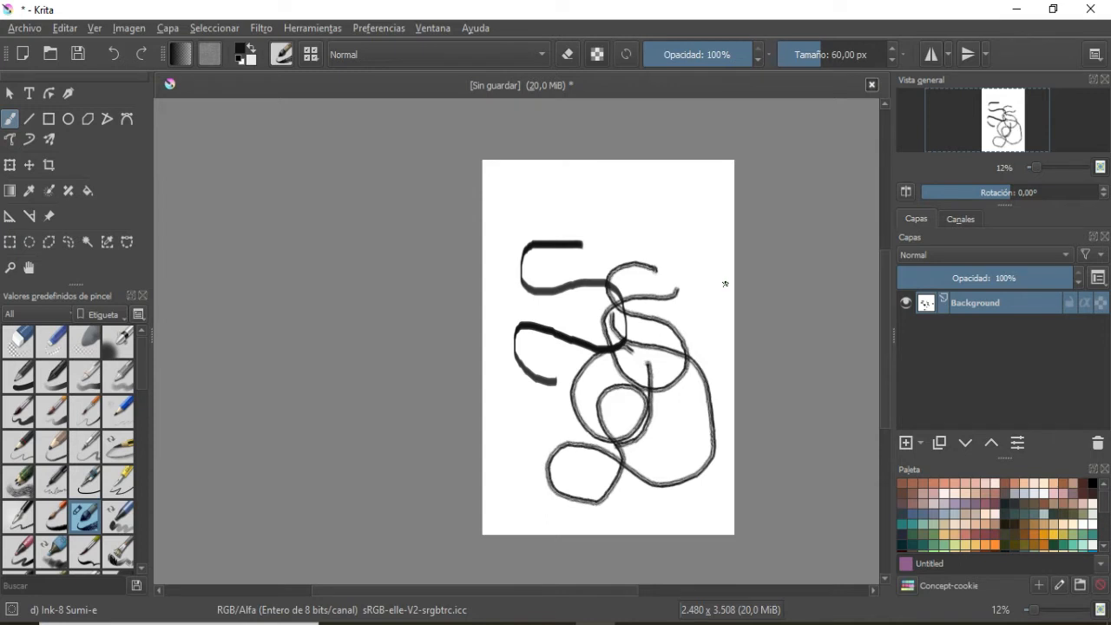
Try eraser mode on the painted loops, and scribble over the upper strokes with the Pencil-6 Quick Shade brush.
key(e)
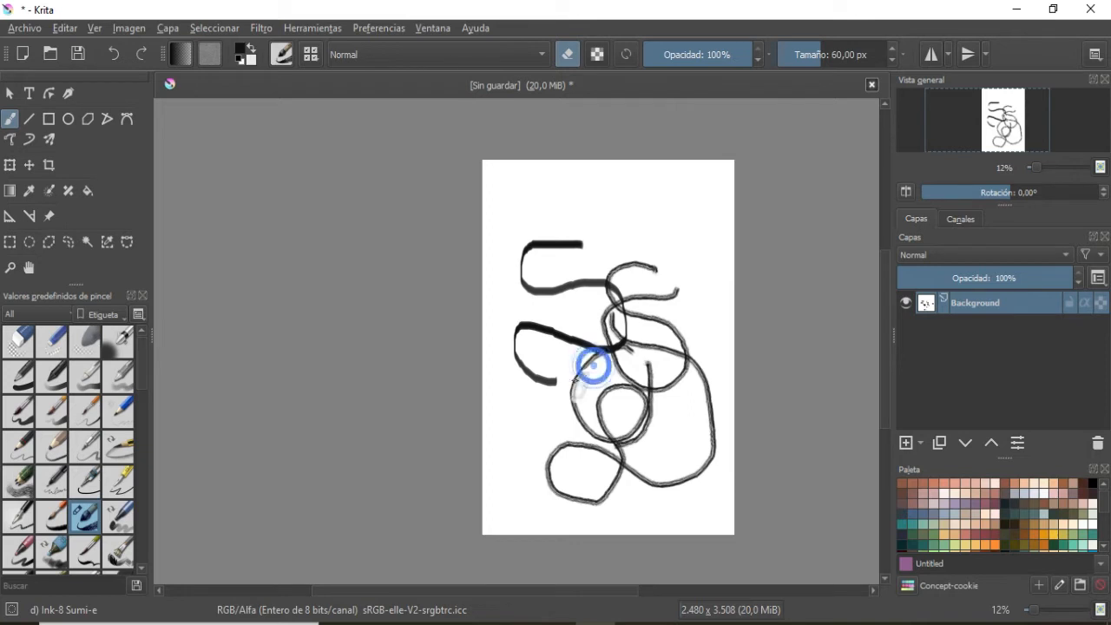
drag(590, 367, 577, 377)
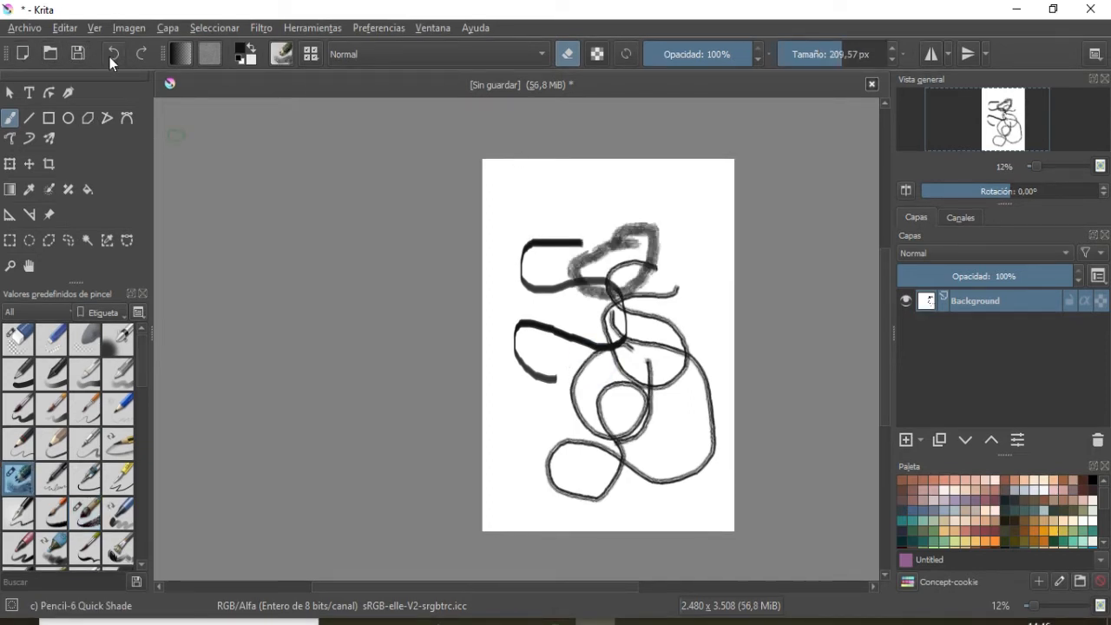
Inspect the gradient, pattern and foreground colour choosers without changing any of them.
click(183, 58)
click(210, 55)
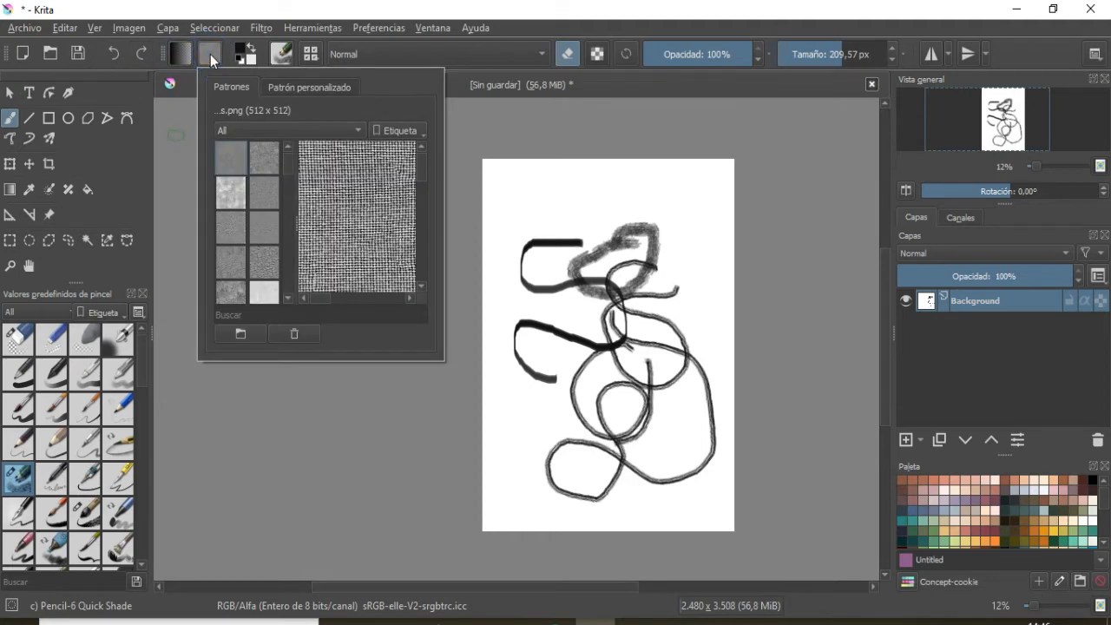
click(210, 54)
click(241, 55)
click(747, 75)
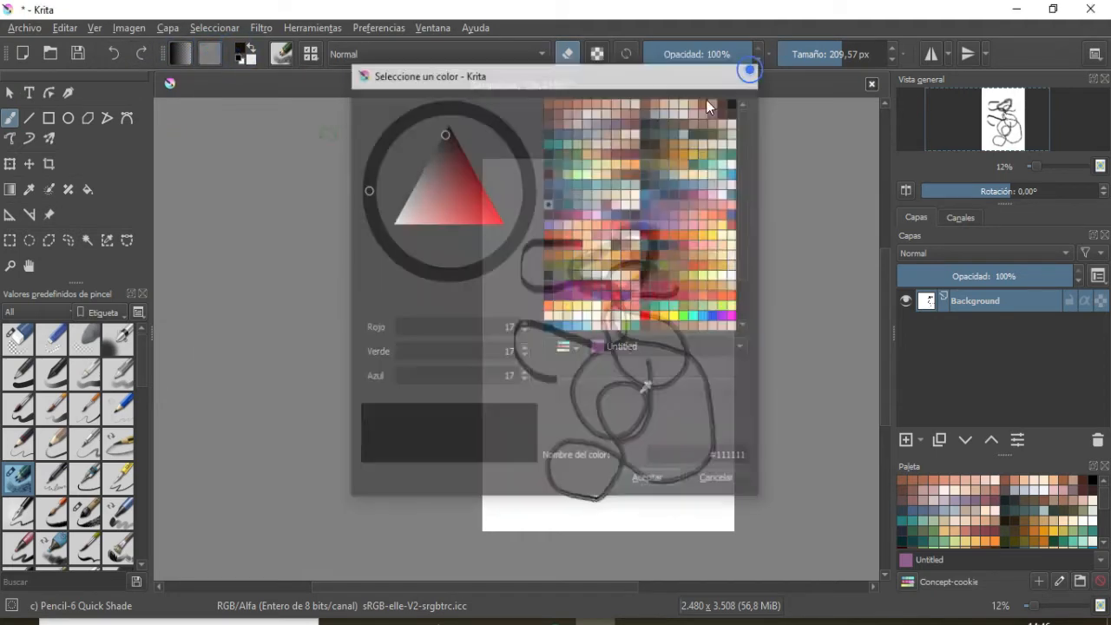
Set the brush tip of the Pencil-6 Quick Shade preset to the predefined Hearts tip.
click(283, 55)
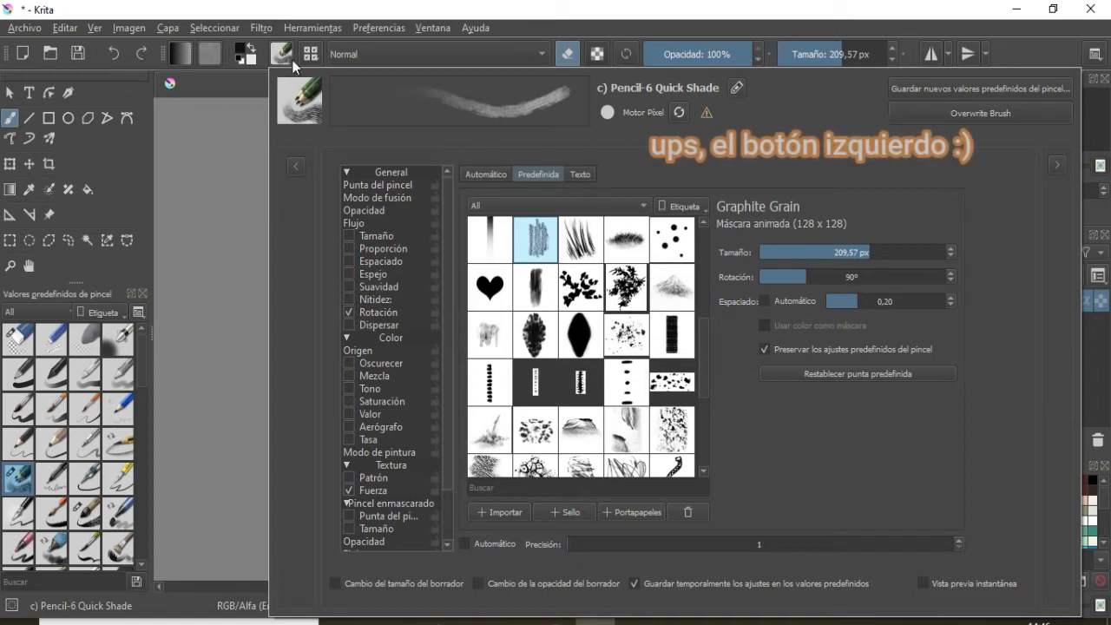
click(489, 287)
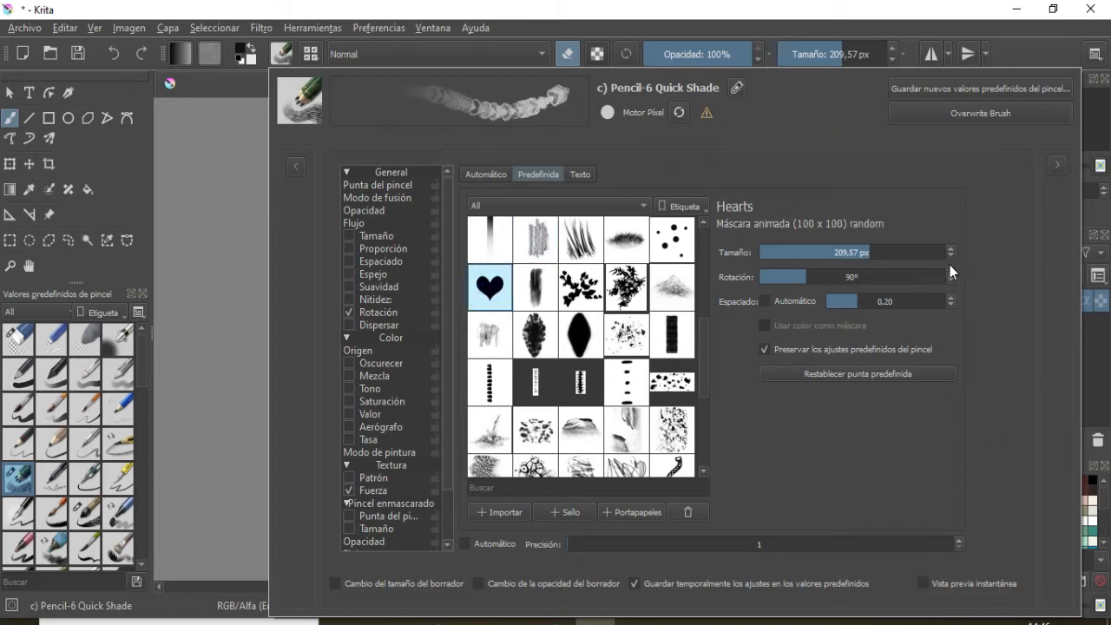
click(203, 282)
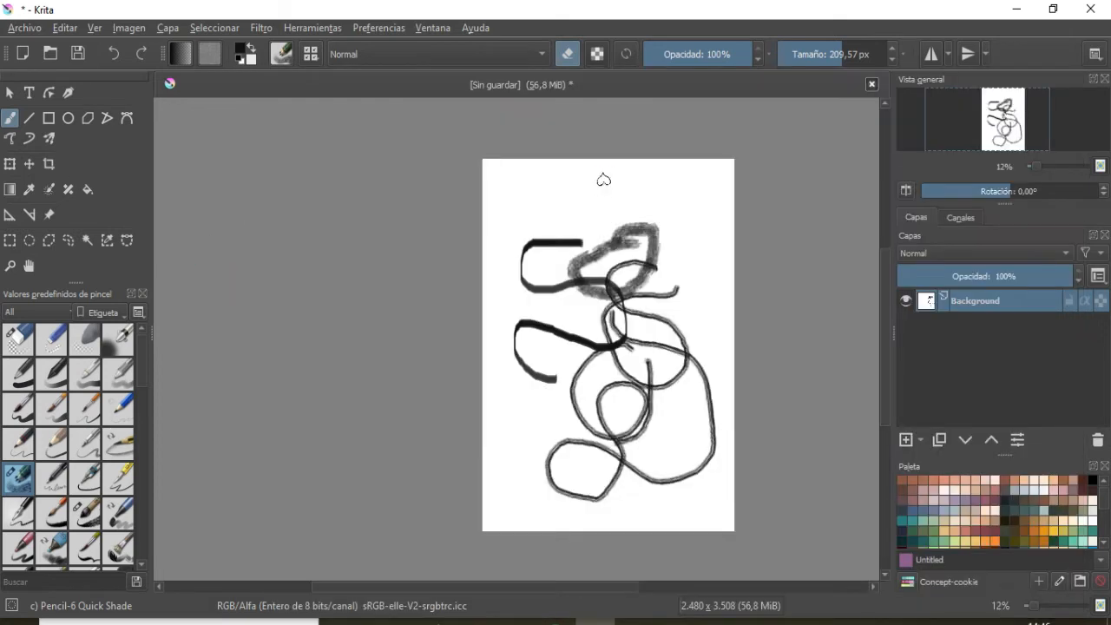
Paint test strokes with the Hearts tip, across the upper page in eraser mode and over the lower loops with eraser mode off.
mouse_move(602, 180)
mouse_down()
mouse_move(630, 225)
mouse_move(691, 205)
mouse_up()
drag(692, 205, 694, 240)
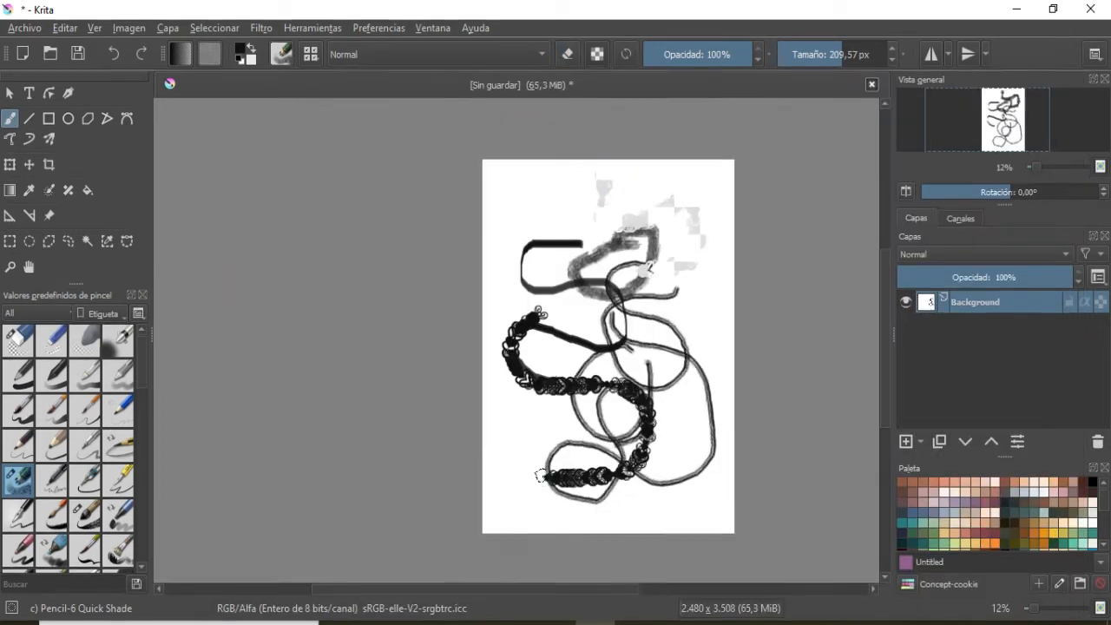
mouse_move(546, 476)
mouse_down()
mouse_move(517, 427)
mouse_move(618, 371)
mouse_up()
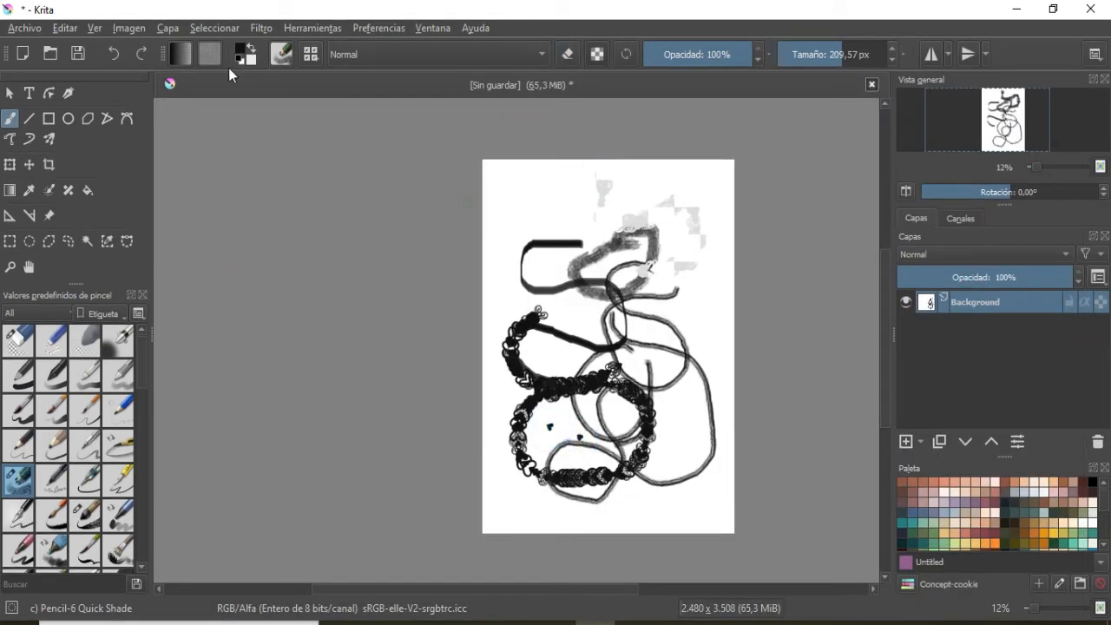
Undo all the test strokes back to the blank page.
click(113, 54)
click(113, 54)
click(112, 53)
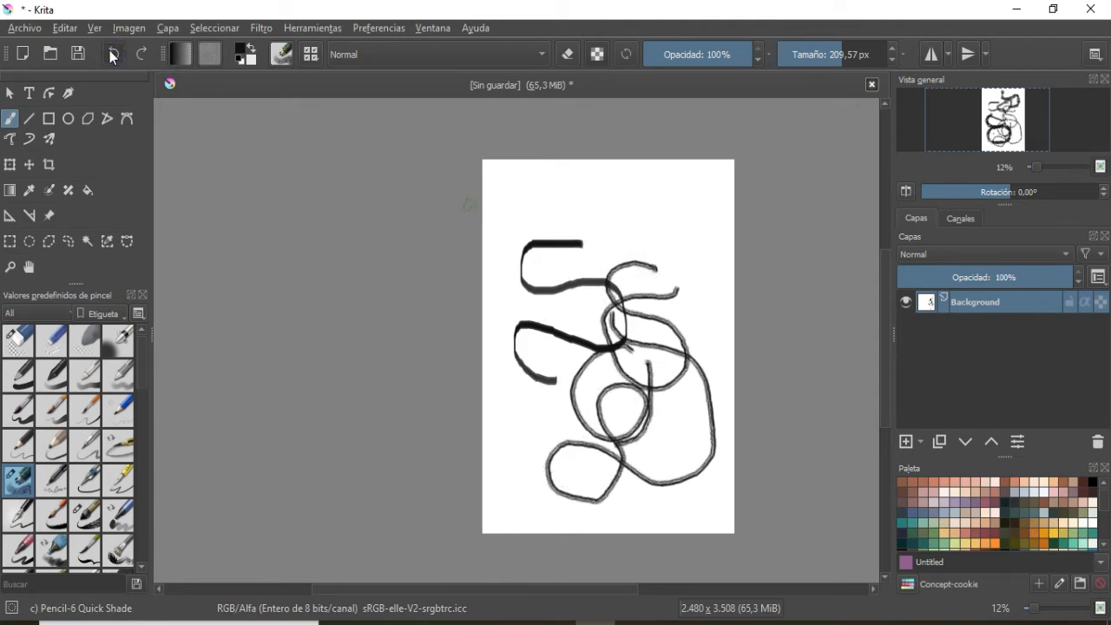
click(113, 53)
click(113, 54)
Examine the brush preset chooser and the blending modes, keeping the Normal mode and leaving eraser mode off.
click(310, 54)
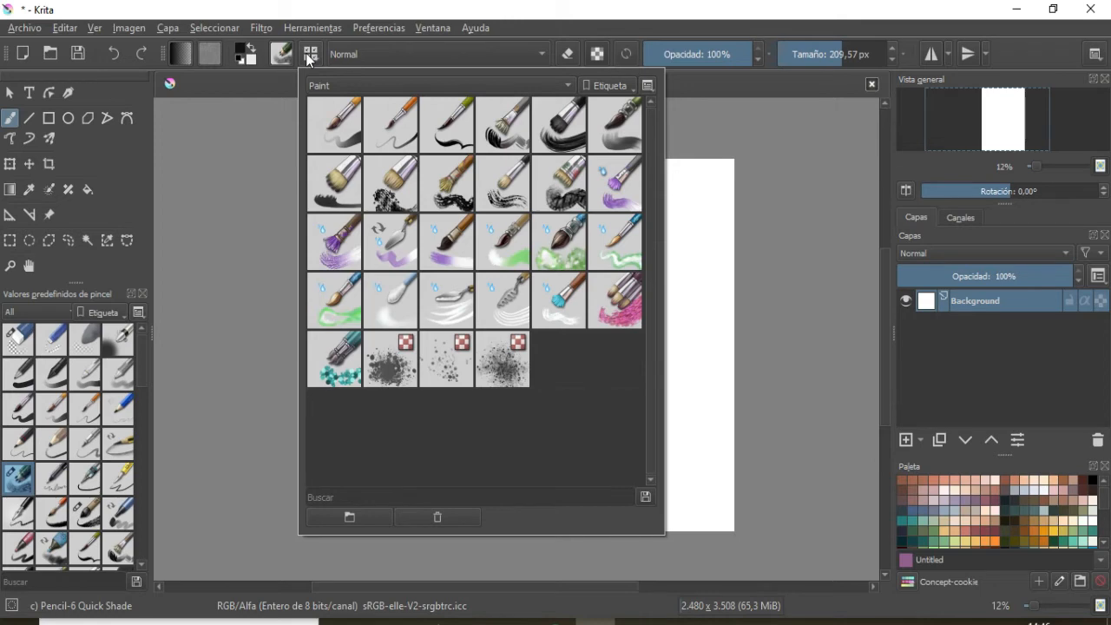
click(499, 54)
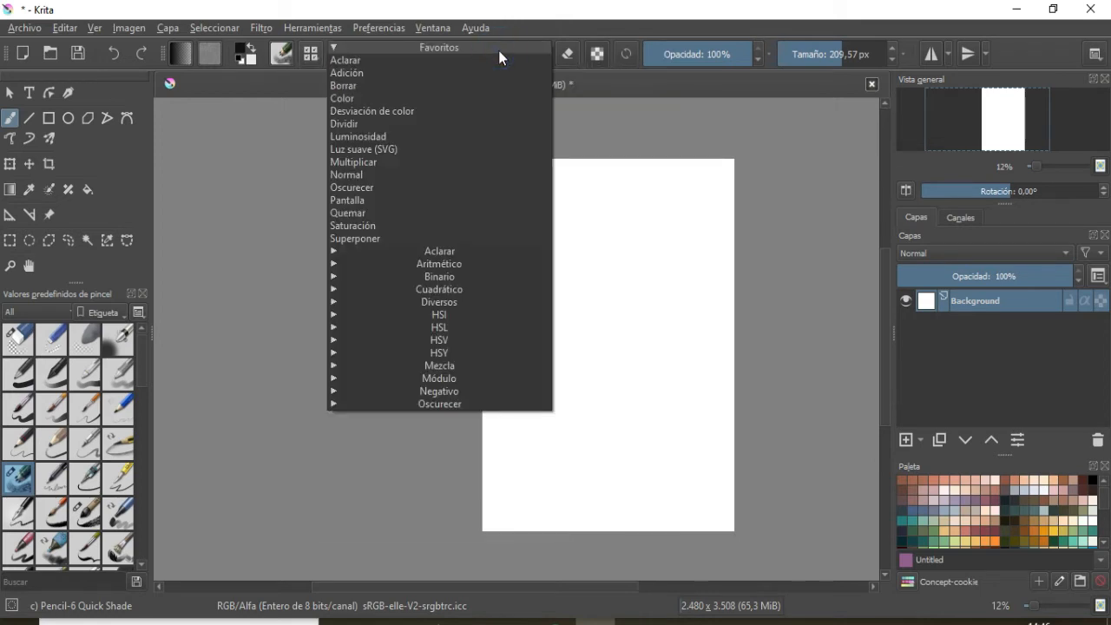
click(557, 21)
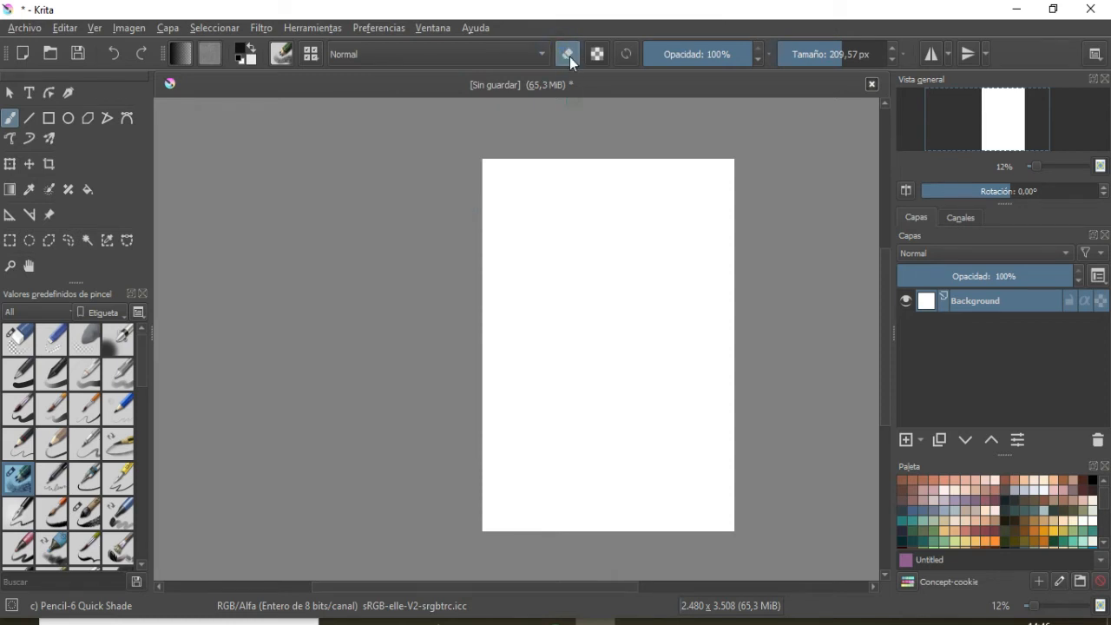
click(569, 55)
Paint a curved stroke with the Basic-2 Opacity brush at full opacity, and a second one beside it at 20% opacity.
click(725, 54)
click(52, 375)
mouse_move(649, 220)
mouse_down()
mouse_move(619, 230)
mouse_move(603, 306)
mouse_move(624, 338)
mouse_up()
click(666, 54)
mouse_move(676, 243)
mouse_down()
mouse_move(612, 281)
mouse_move(637, 329)
mouse_up()
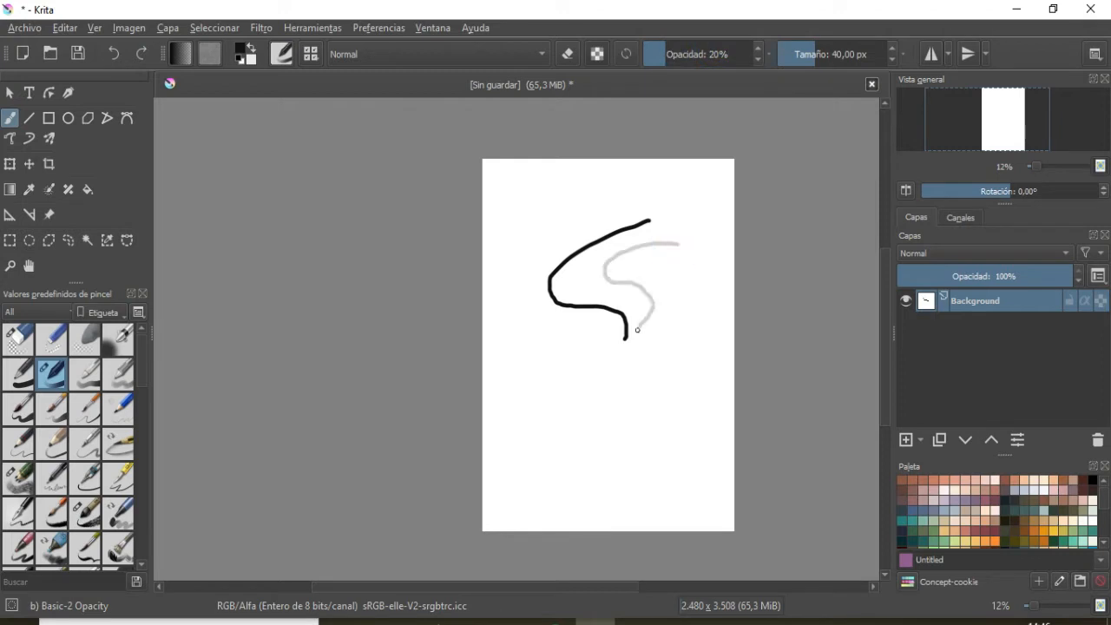
Paint a thicker curved stroke with an enlarged brush, and a very wide one with the brush size at 629,74 px.
drag(816, 56, 868, 54)
mouse_move(692, 301)
mouse_down()
mouse_move(651, 327)
mouse_move(551, 458)
mouse_up()
click(871, 57)
mouse_move(603, 274)
mouse_down()
mouse_move(568, 287)
mouse_move(604, 352)
mouse_move(589, 409)
mouse_up()
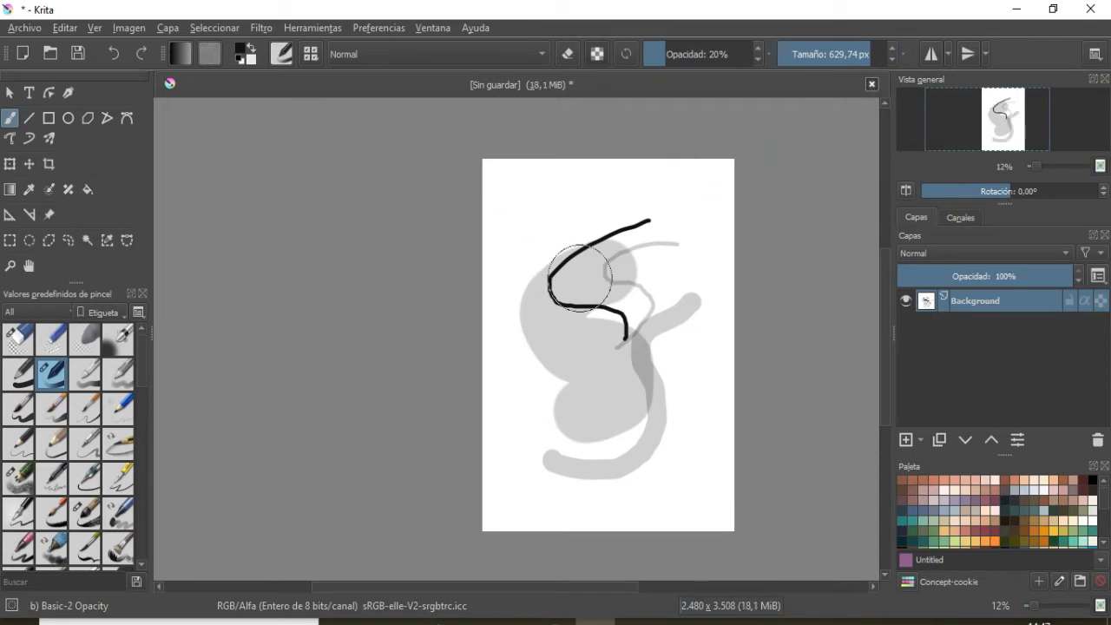
Use the pop-up palette to try rotating the canvas, ending at 0°, and zoom the view to 19%.
right_click(579, 279)
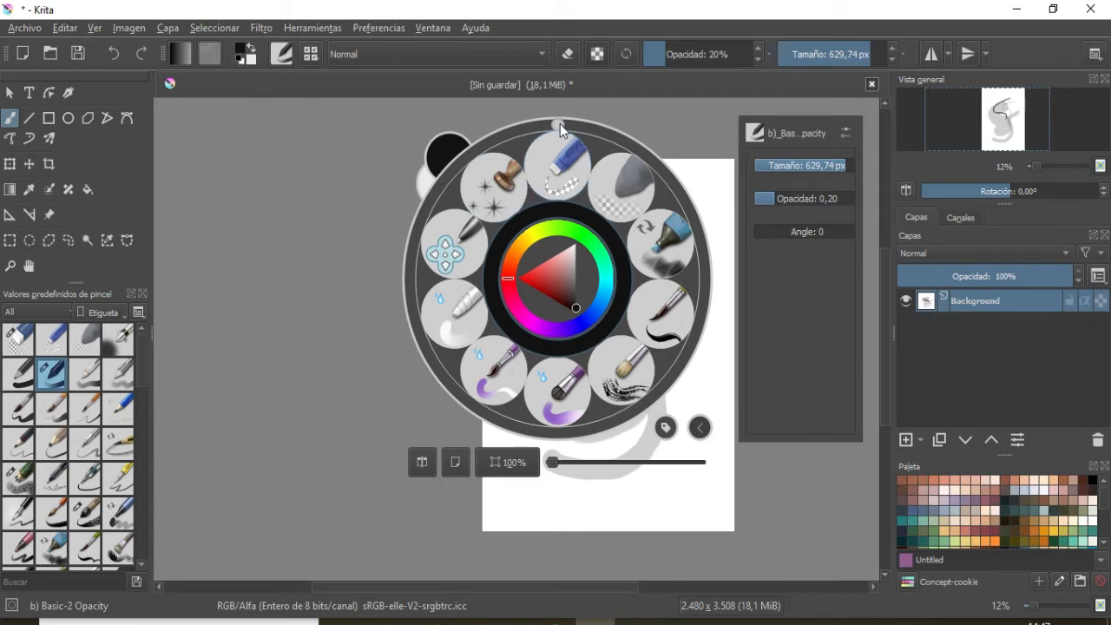
drag(560, 126, 557, 169)
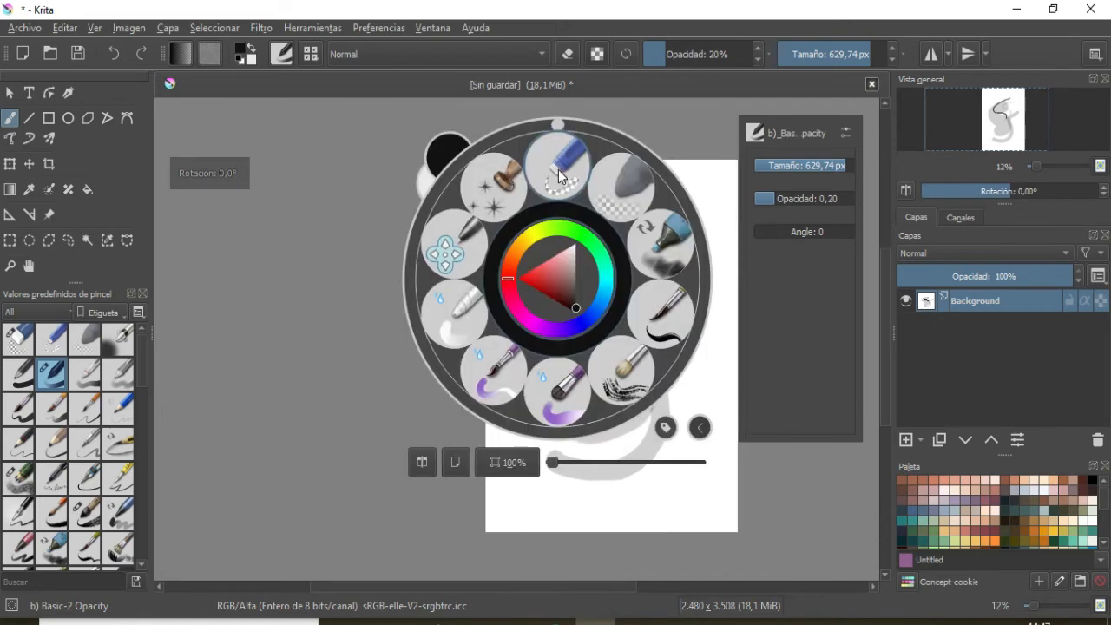
mouse_move(556, 466)
mouse_down()
mouse_move(575, 466)
mouse_move(562, 467)
mouse_up()
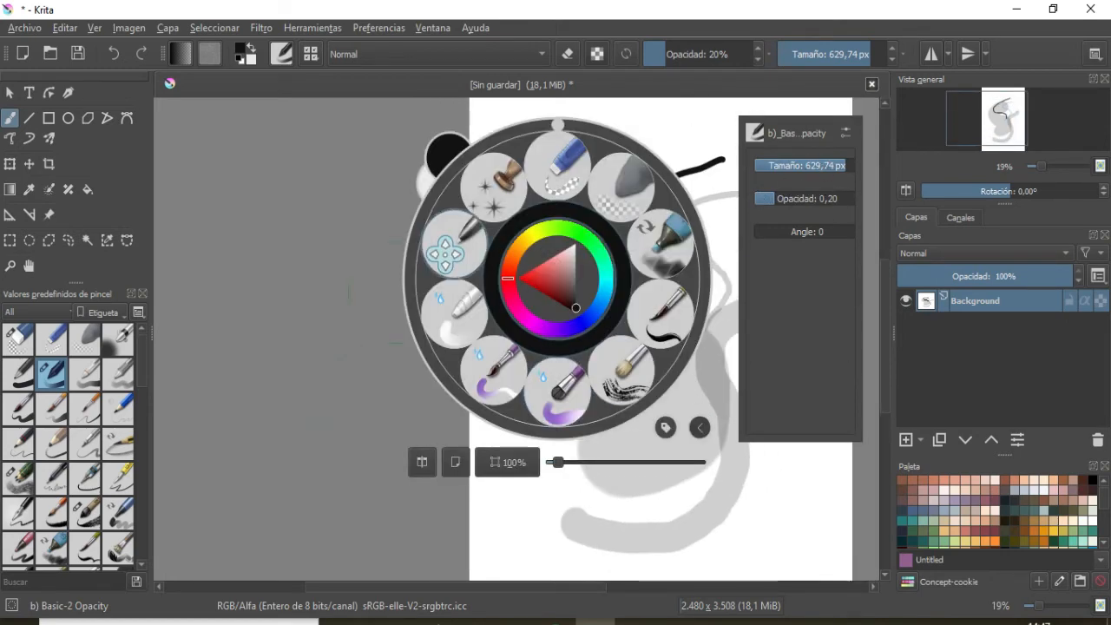
click(336, 299)
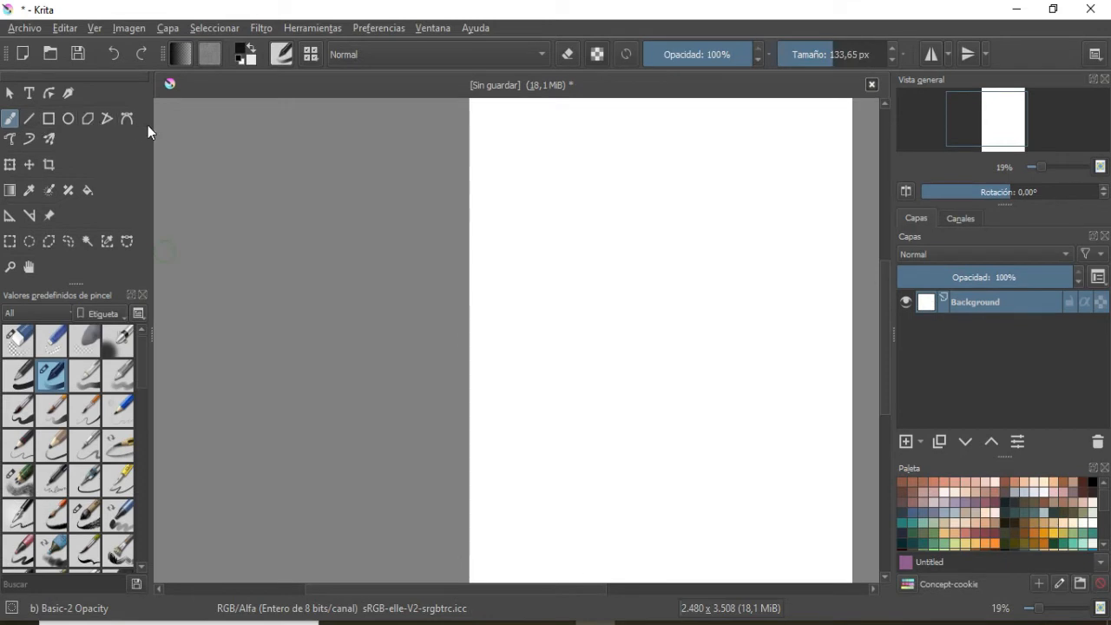
Draw a closed triangle in the upper part of the page using the polyline tool and the Basic-2 Opacity brush.
click(29, 120)
click(68, 118)
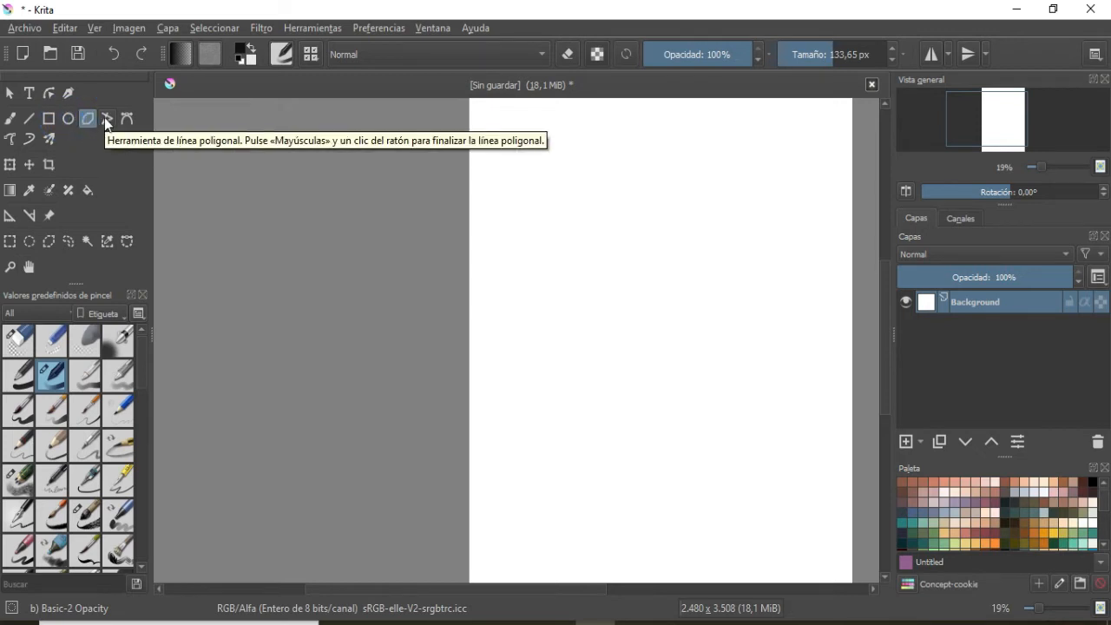
click(106, 119)
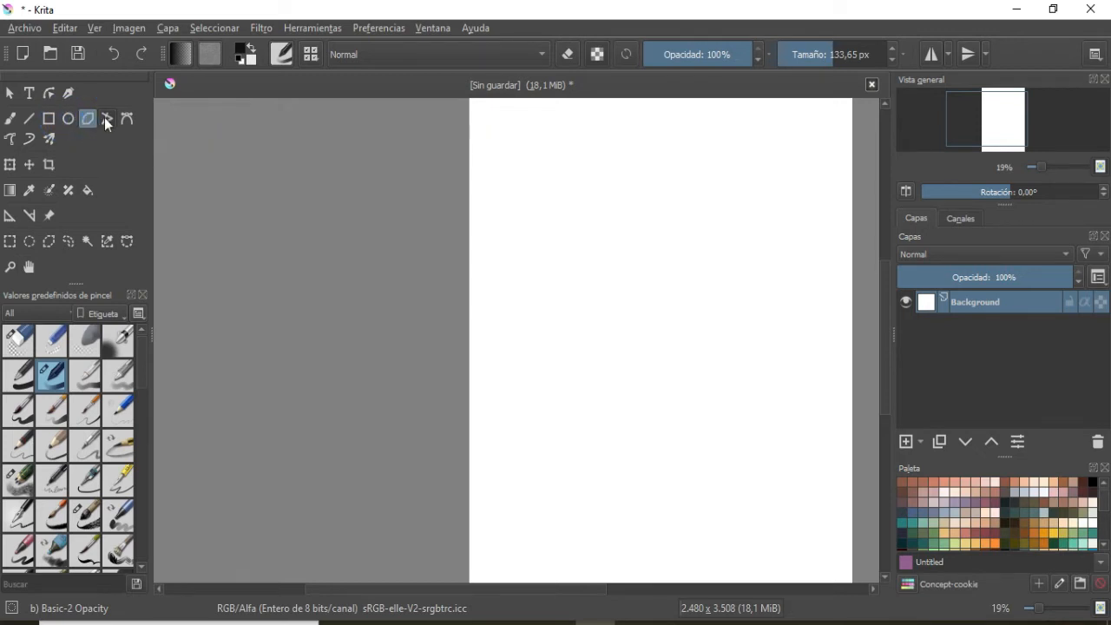
click(574, 333)
click(660, 198)
click(749, 390)
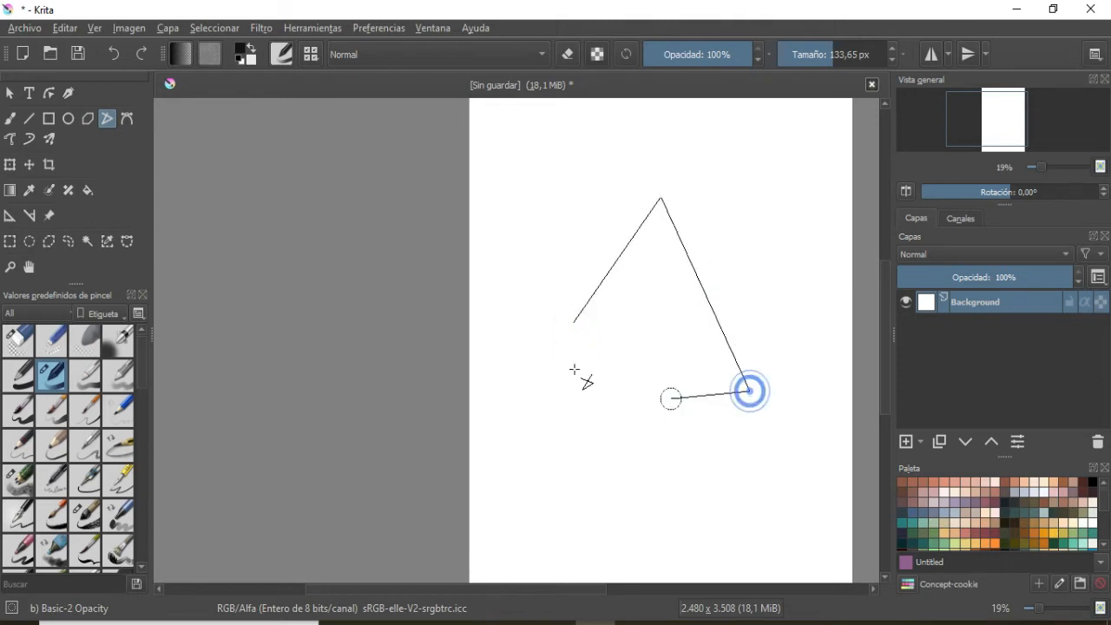
click(574, 323)
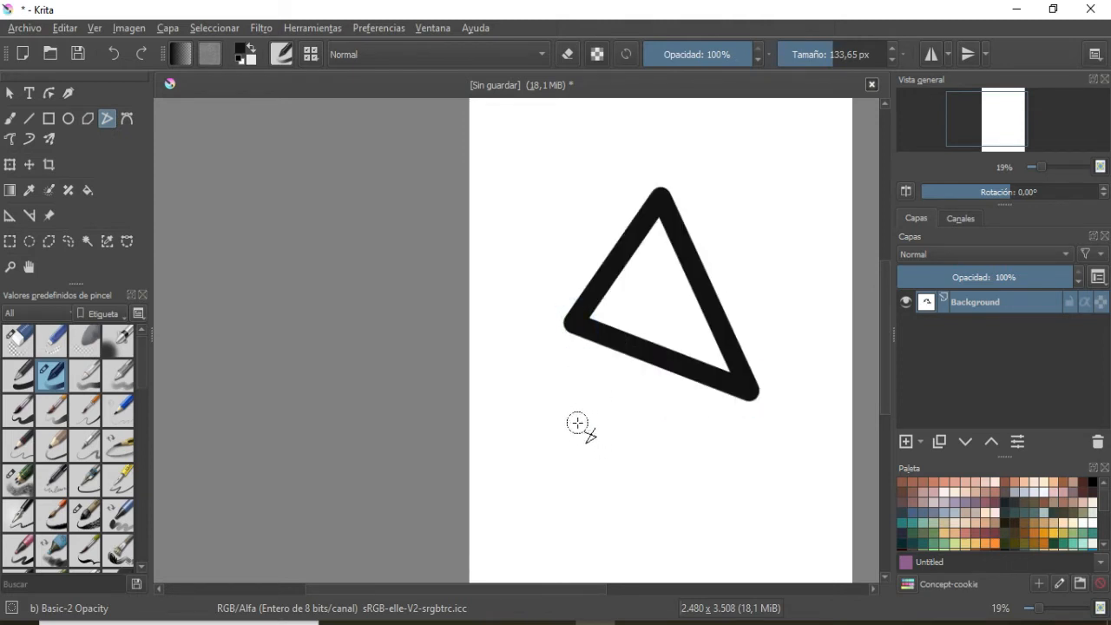
Draw a polyline triangle below the black one using the Ink-8 Sumi-e brush with eraser mode on.
click(86, 517)
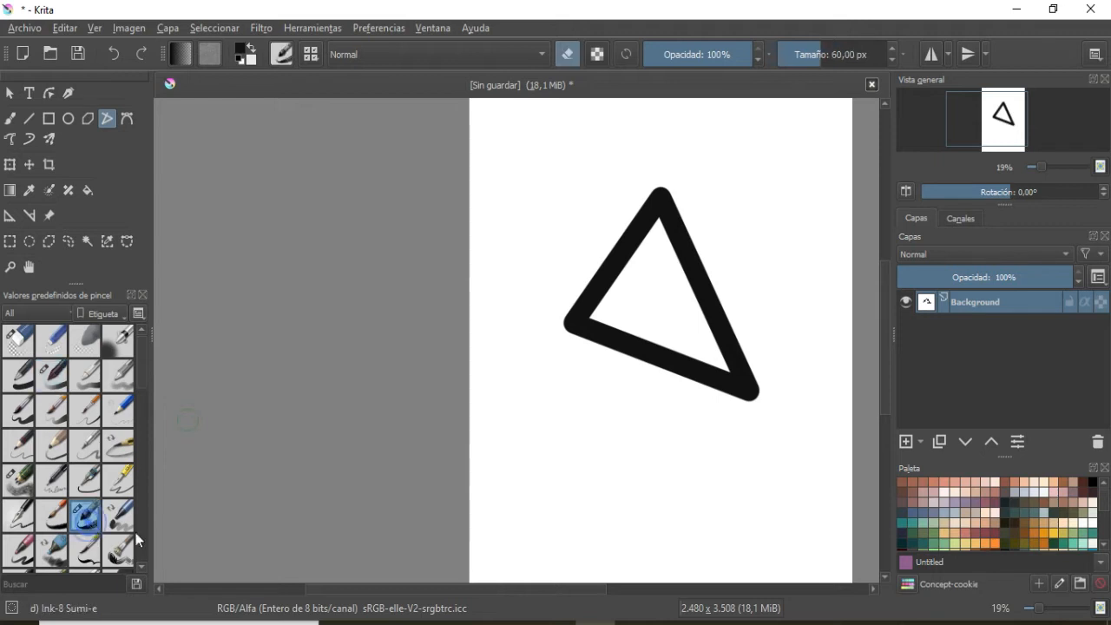
click(550, 482)
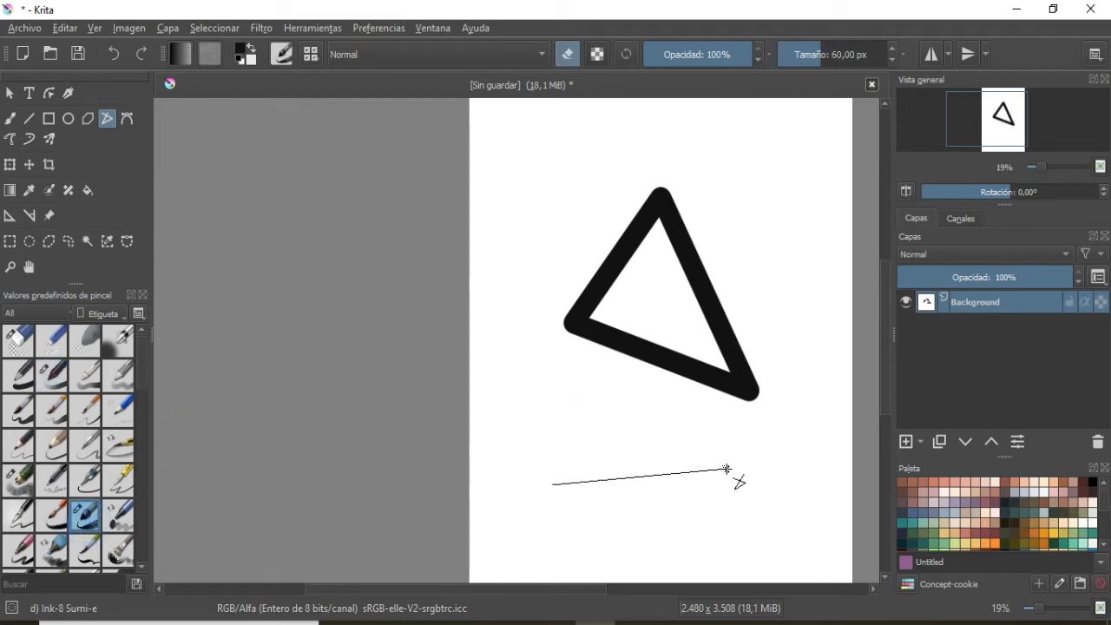
click(726, 467)
click(607, 387)
click(552, 485)
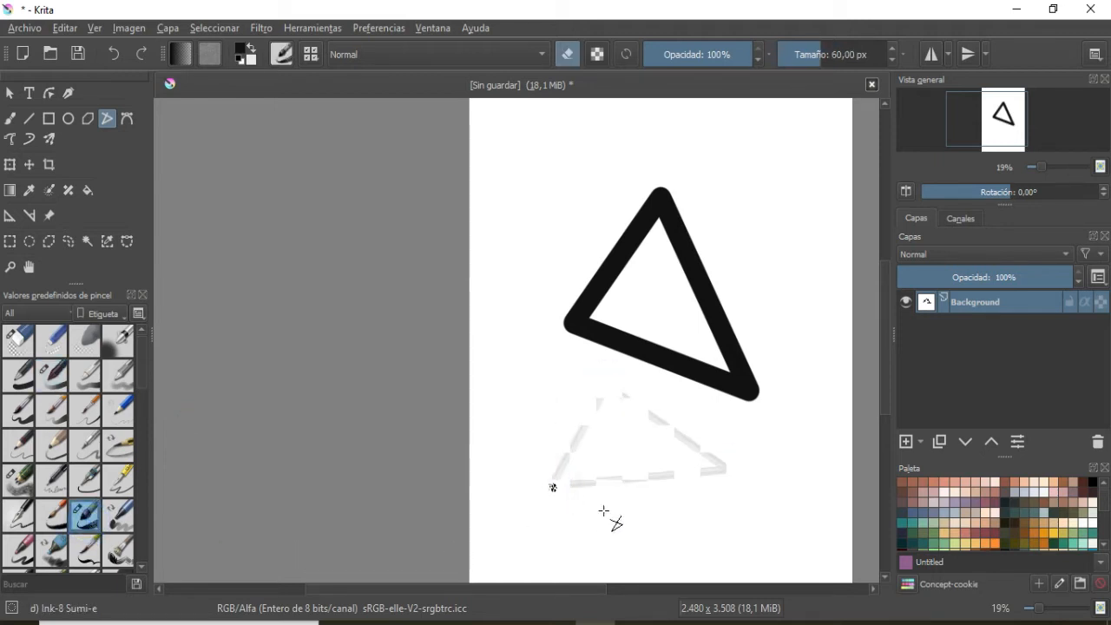
Turn off eraser mode and draw an Ink-8 Sumi-e polyline triangle overlapping the upper part of the thick black one.
click(551, 169)
click(766, 245)
click(604, 321)
click(552, 167)
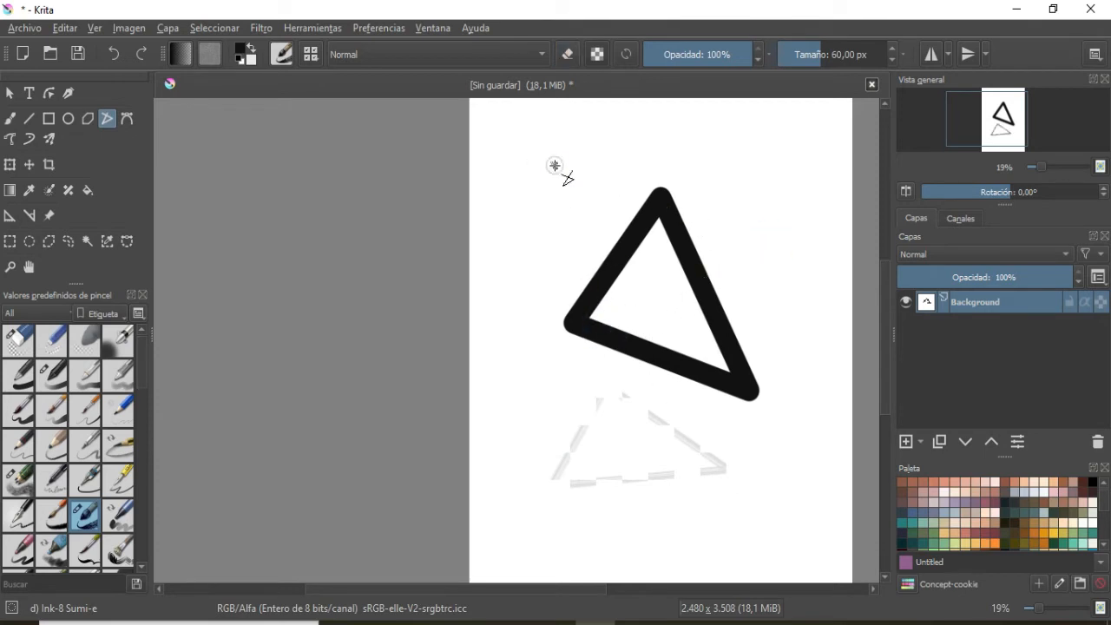
Draw a polyline triangle with the Marker Dry brush across the lower part of the thick black triangle.
click(52, 550)
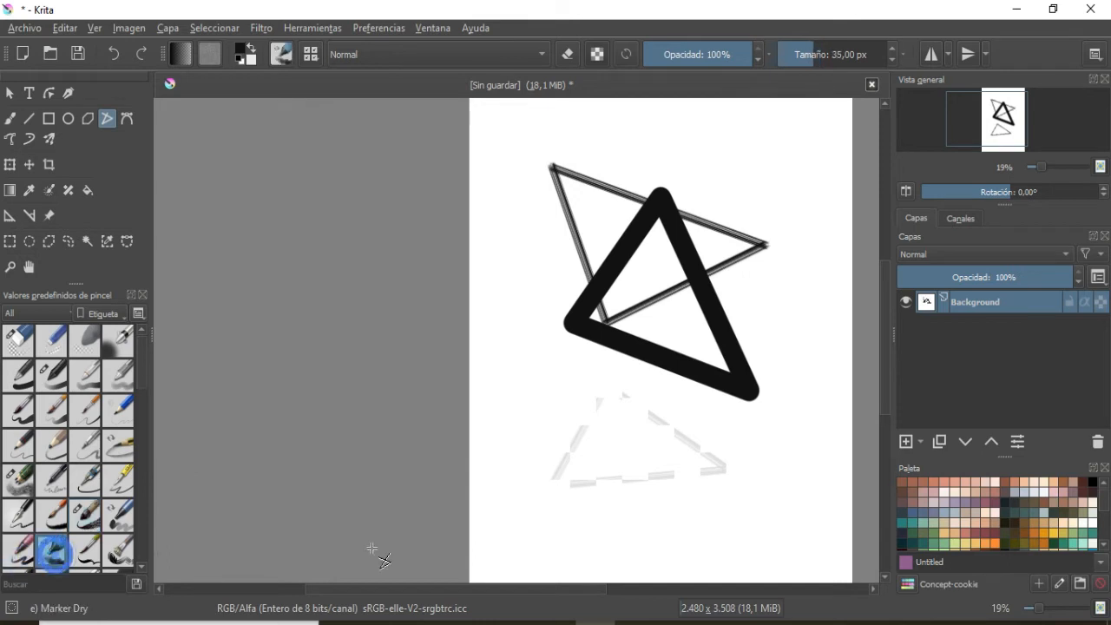
click(769, 329)
click(614, 441)
click(548, 347)
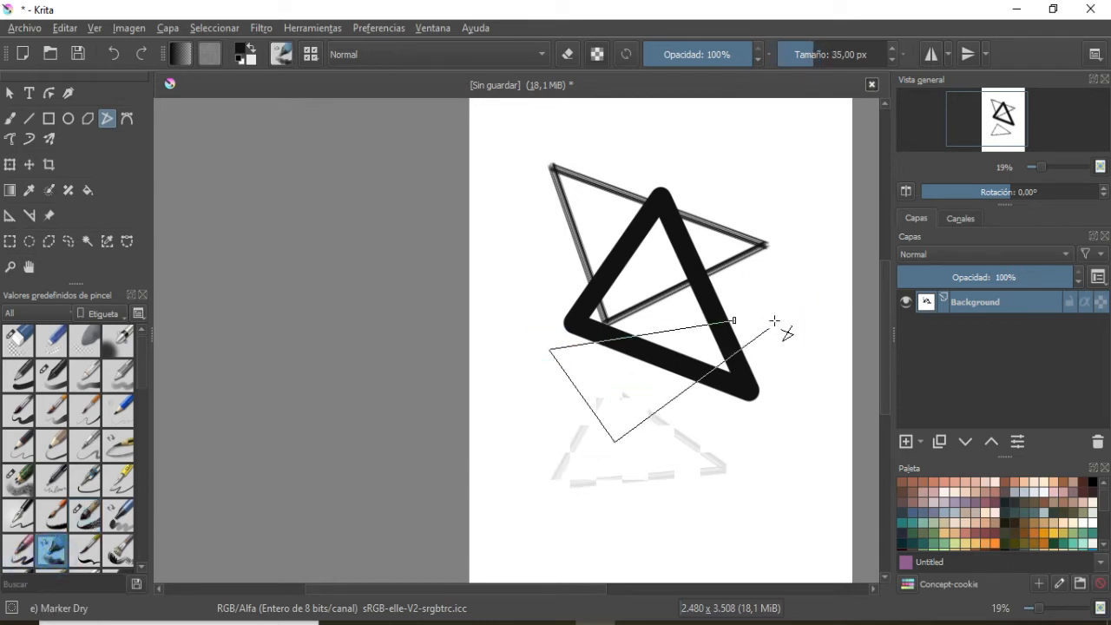
click(769, 328)
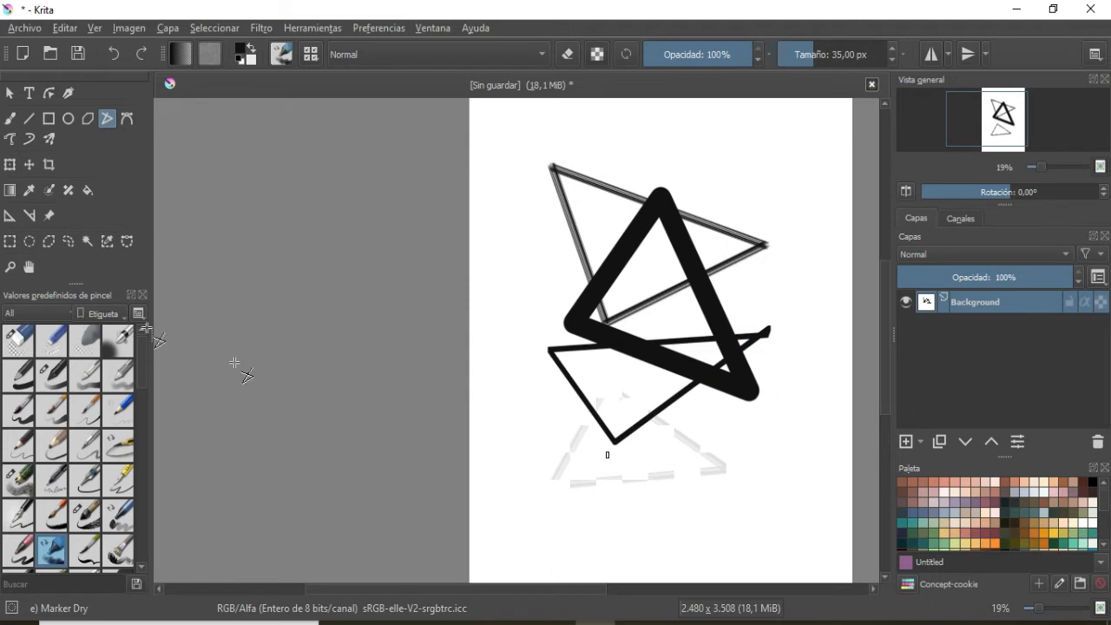
Draw a looping, multi-point Bézier curve in the upper part of the blank page with the Watercolor Texture brush.
drag(144, 369, 141, 467)
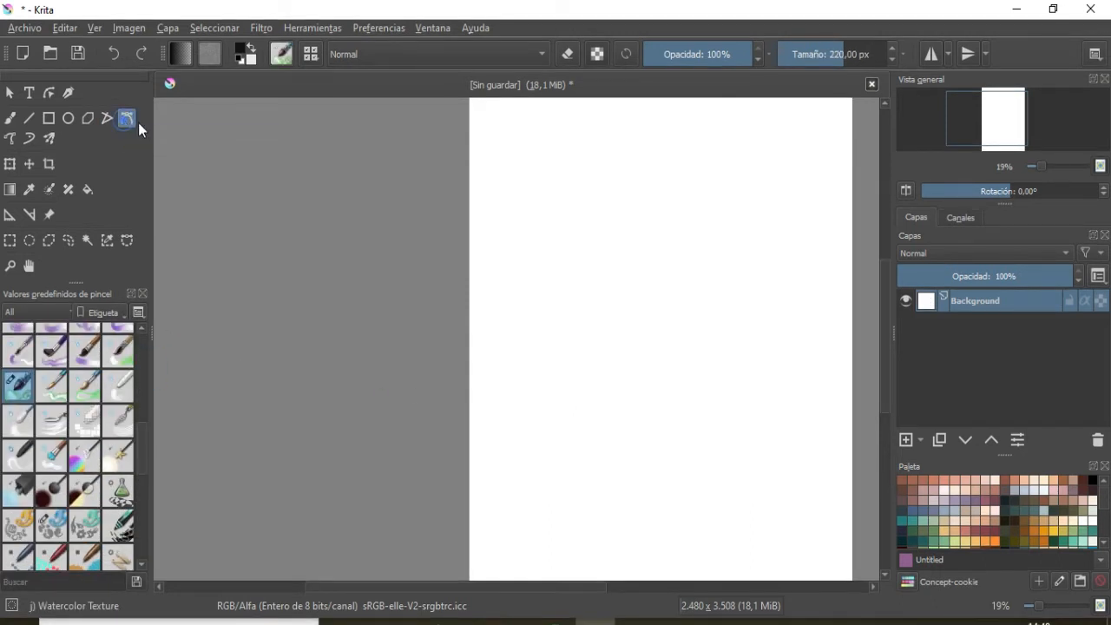
drag(645, 217, 596, 278)
click(569, 200)
drag(646, 129, 732, 148)
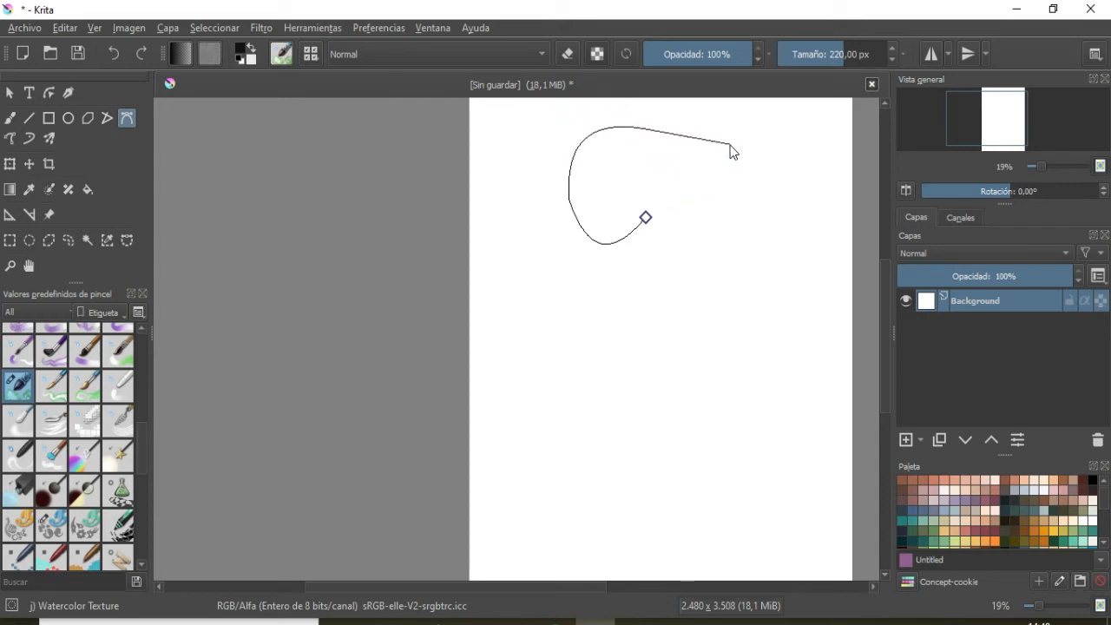
click(661, 205)
click(739, 227)
click(719, 277)
drag(776, 362, 641, 166)
double_click(583, 168)
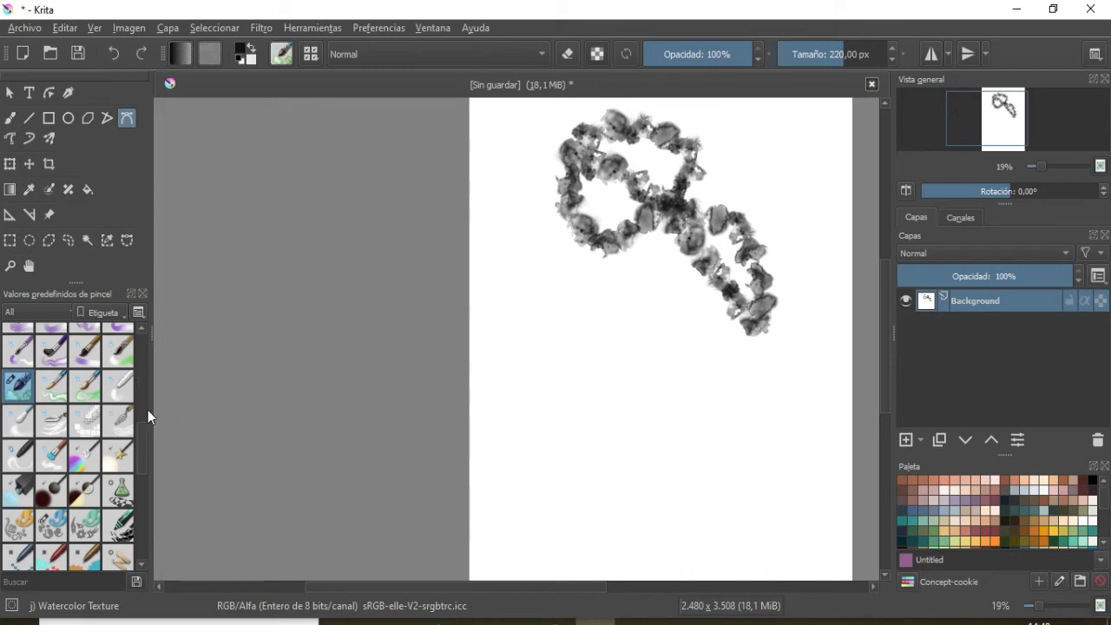
Draw an L-shaped curve and a long looping curve using the freehand path tool and the Dry Bristles brush, and undo both.
drag(141, 463, 143, 356)
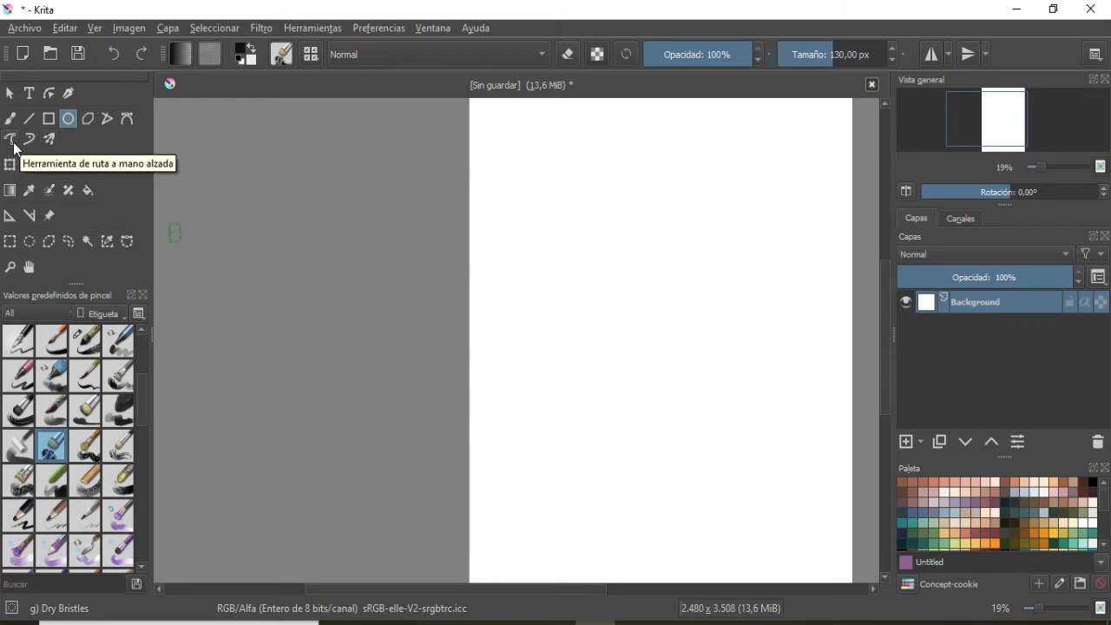
click(12, 143)
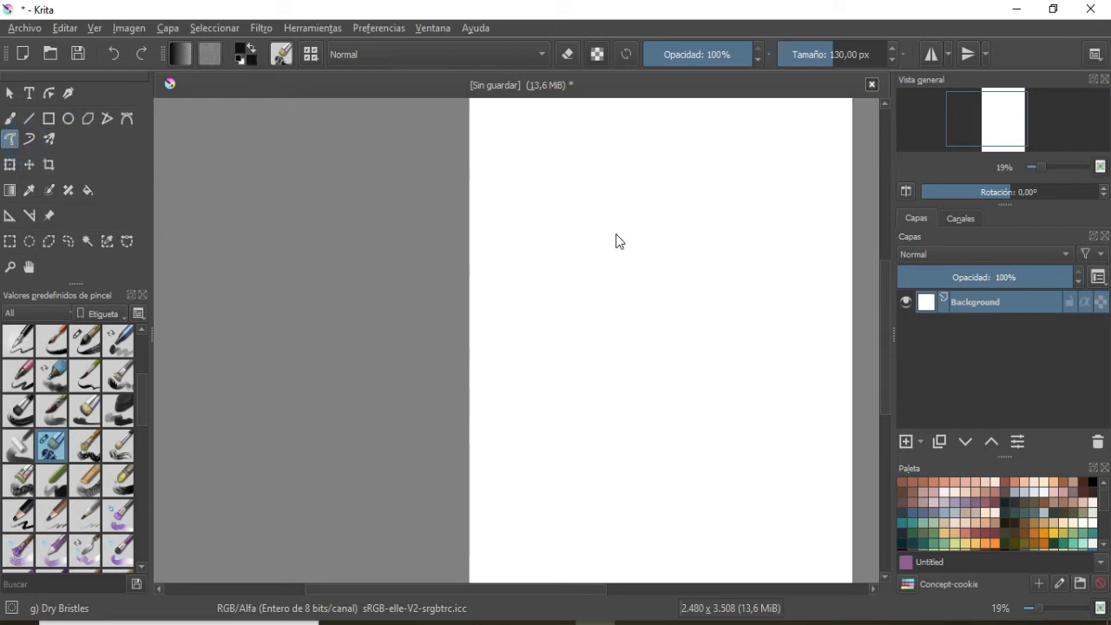
mouse_move(632, 185)
mouse_down()
mouse_move(588, 285)
mouse_move(647, 276)
mouse_up()
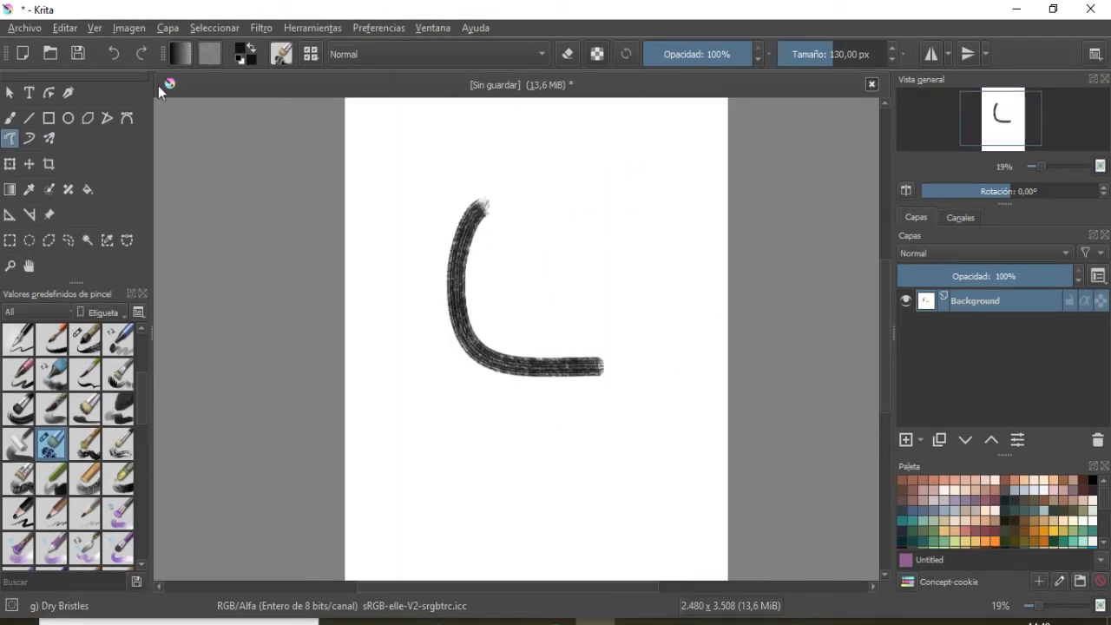
click(9, 118)
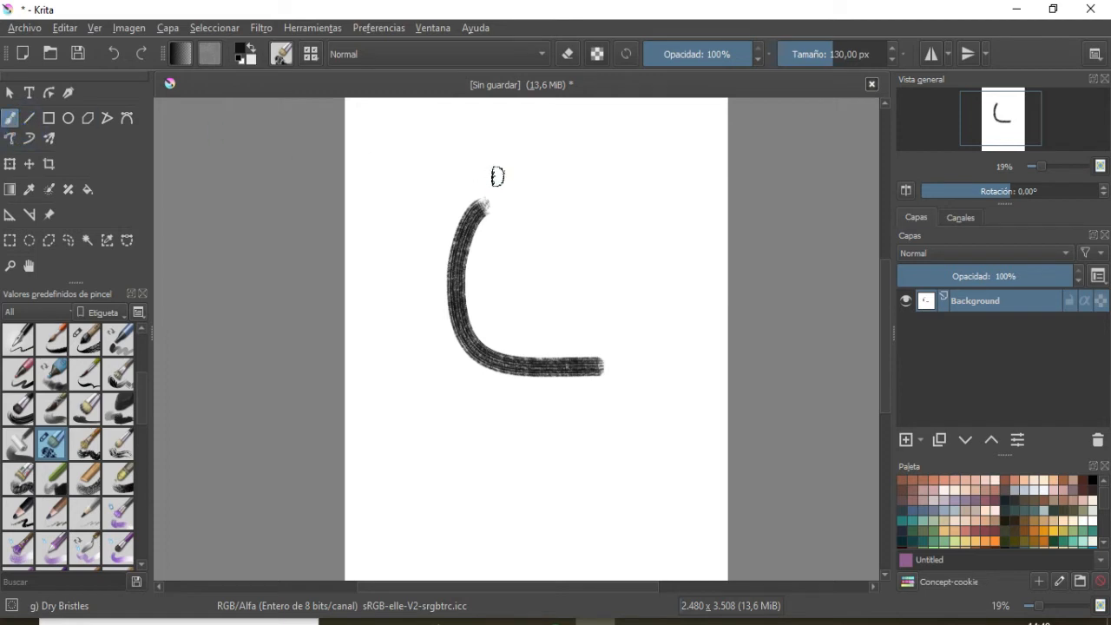
click(10, 138)
mouse_move(608, 164)
mouse_down()
mouse_move(568, 209)
mouse_move(650, 258)
mouse_move(692, 377)
mouse_move(571, 482)
mouse_move(422, 315)
mouse_move(534, 332)
mouse_up()
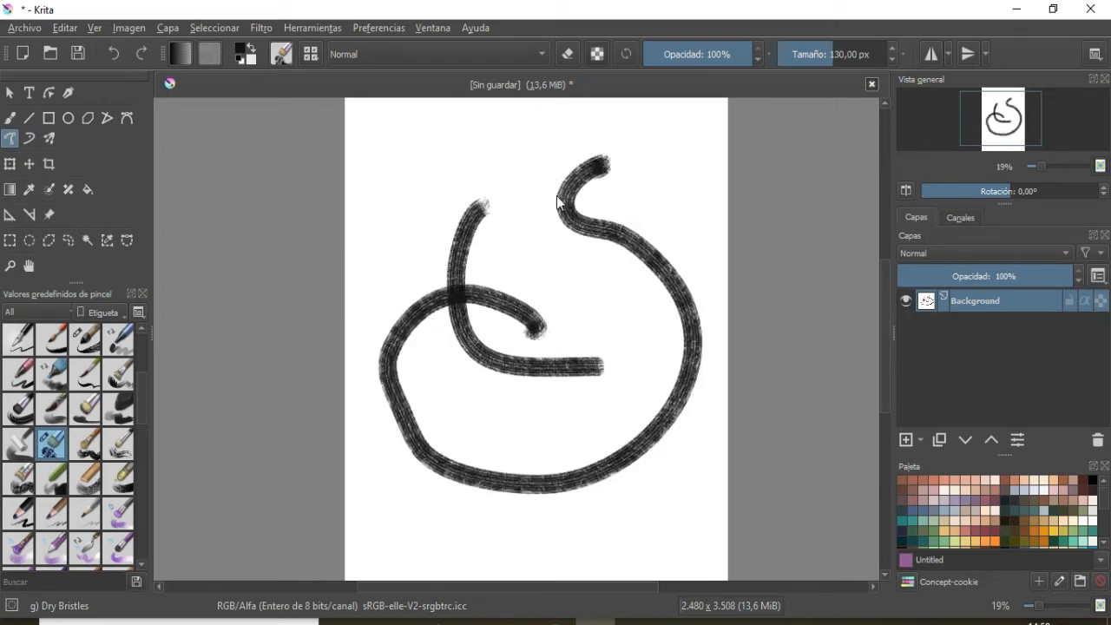
click(113, 54)
click(113, 54)
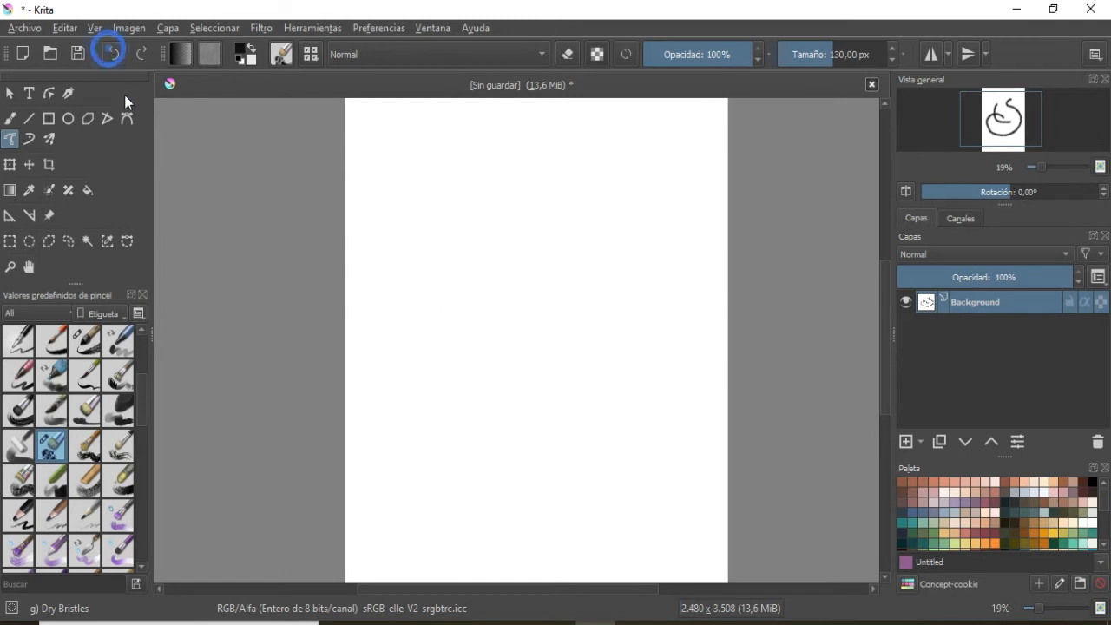
Paint an S-shaped Dry Bristles stroke with the freehand brush tool, and another stroke beside it with the freehand path tool.
click(10, 119)
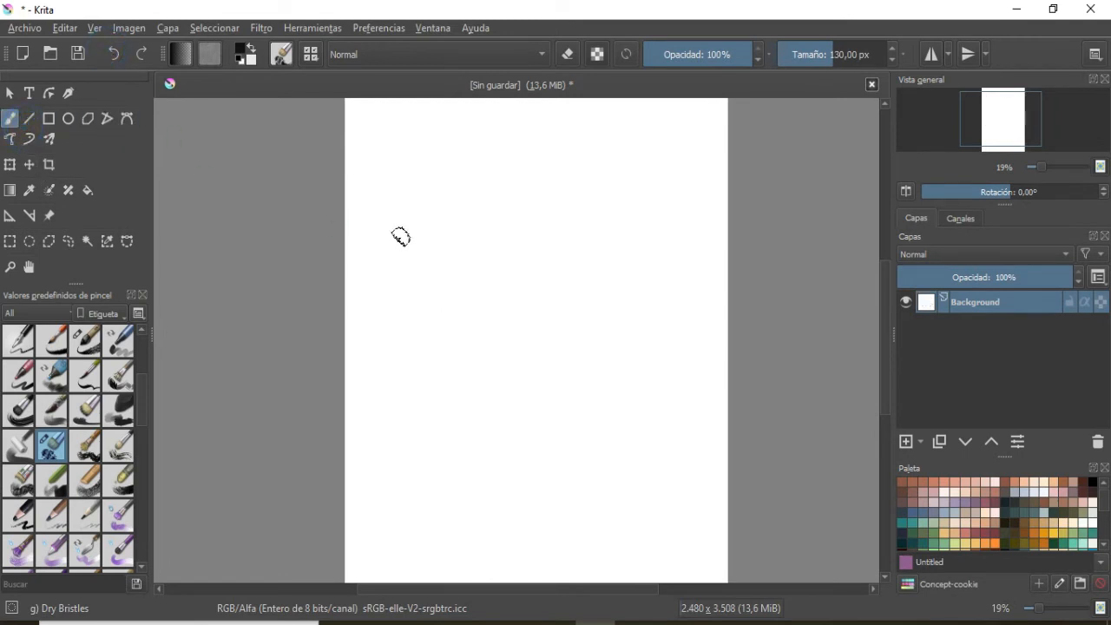
click(458, 163)
mouse_move(460, 163)
mouse_down()
mouse_move(420, 184)
mouse_move(504, 253)
mouse_move(504, 317)
mouse_move(436, 315)
mouse_move(420, 280)
mouse_up()
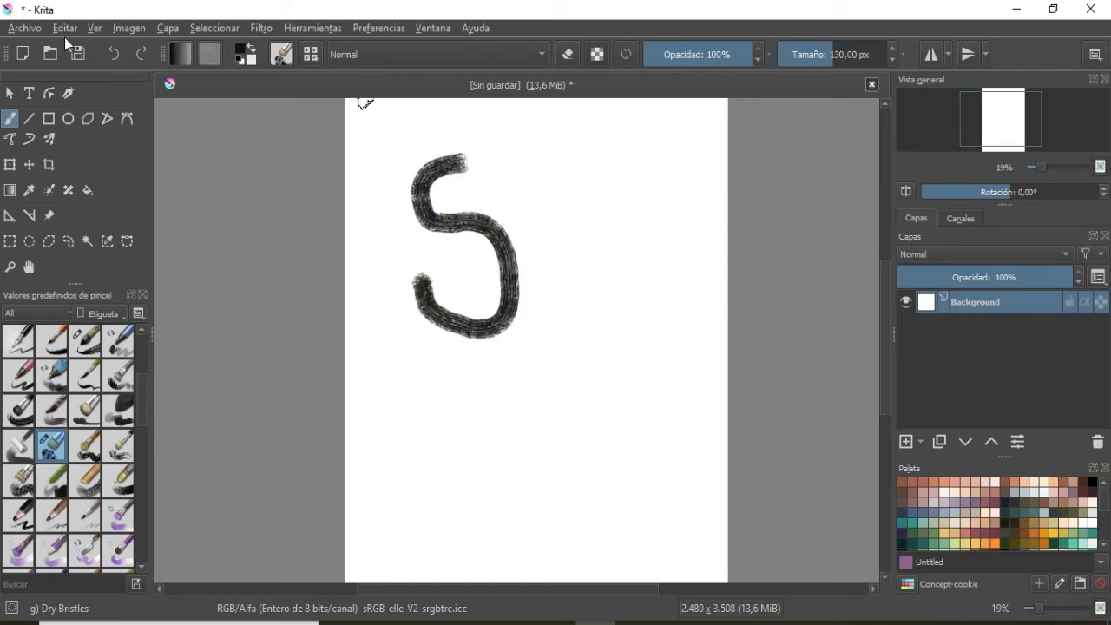
click(9, 139)
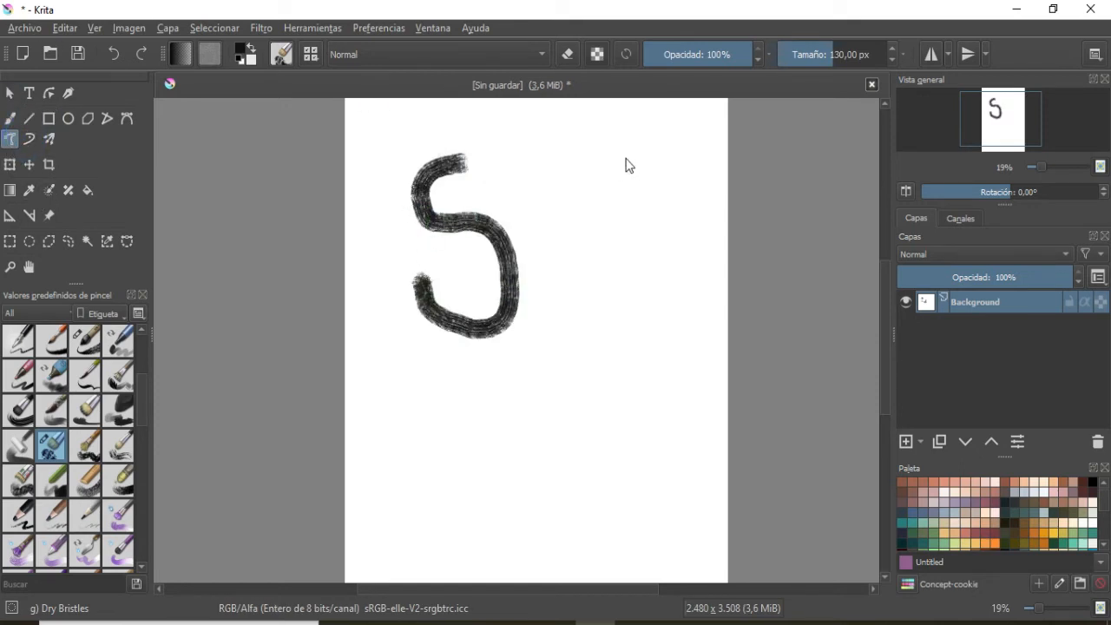
mouse_move(626, 164)
mouse_down()
mouse_move(584, 162)
mouse_move(625, 203)
mouse_move(623, 290)
mouse_move(577, 278)
mouse_up()
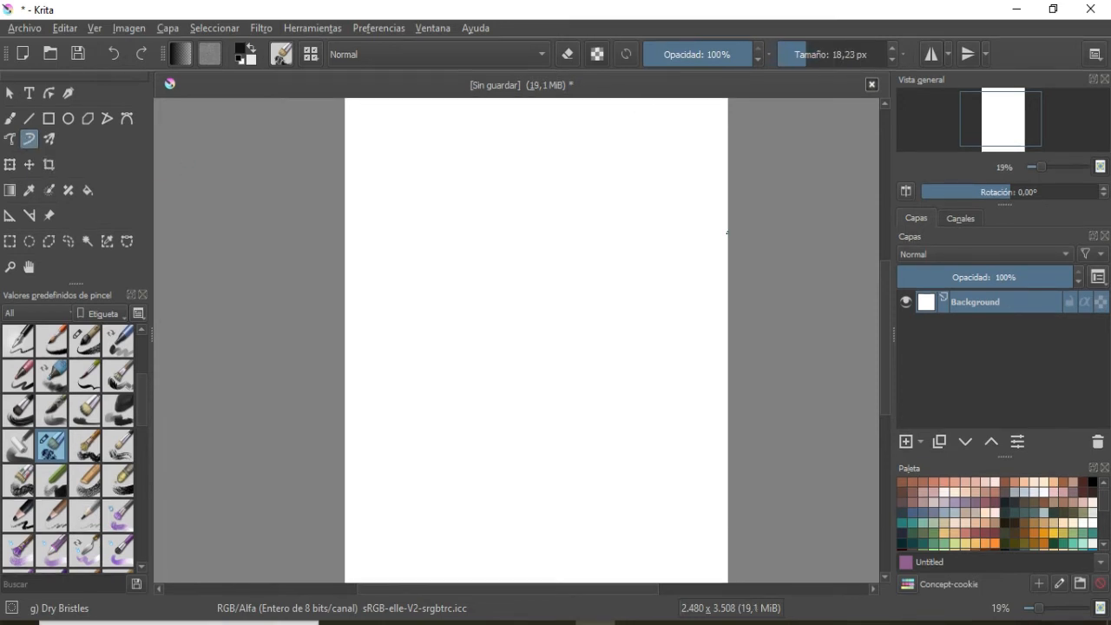
Draw a curve ending in a spiral with the Dynamic Brush tool at 18,23 px, and a long winding freehand path beside it.
mouse_move(599, 204)
mouse_down()
mouse_move(576, 228)
mouse_move(596, 236)
mouse_move(628, 234)
mouse_up()
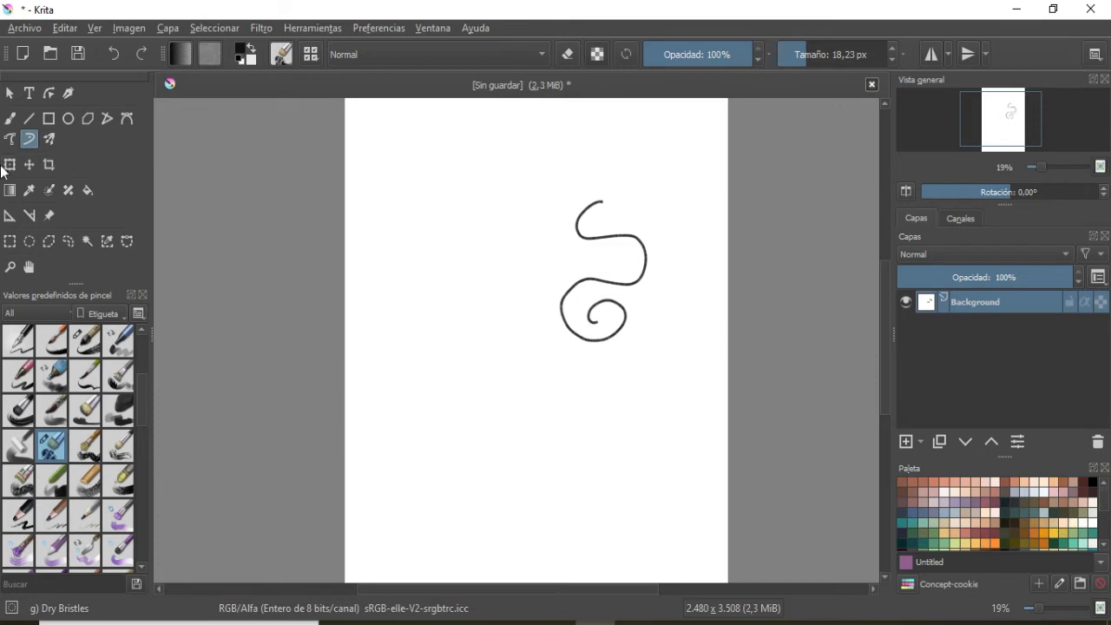
click(10, 139)
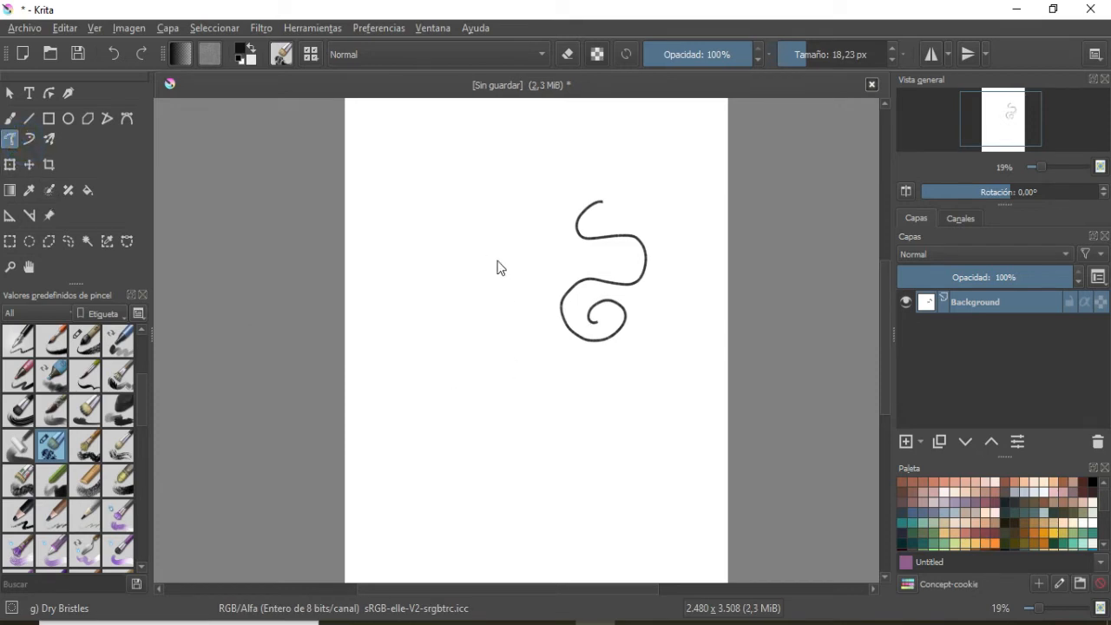
mouse_move(487, 212)
mouse_down()
mouse_move(434, 224)
mouse_move(437, 245)
mouse_move(497, 250)
mouse_move(491, 286)
mouse_move(432, 288)
mouse_up()
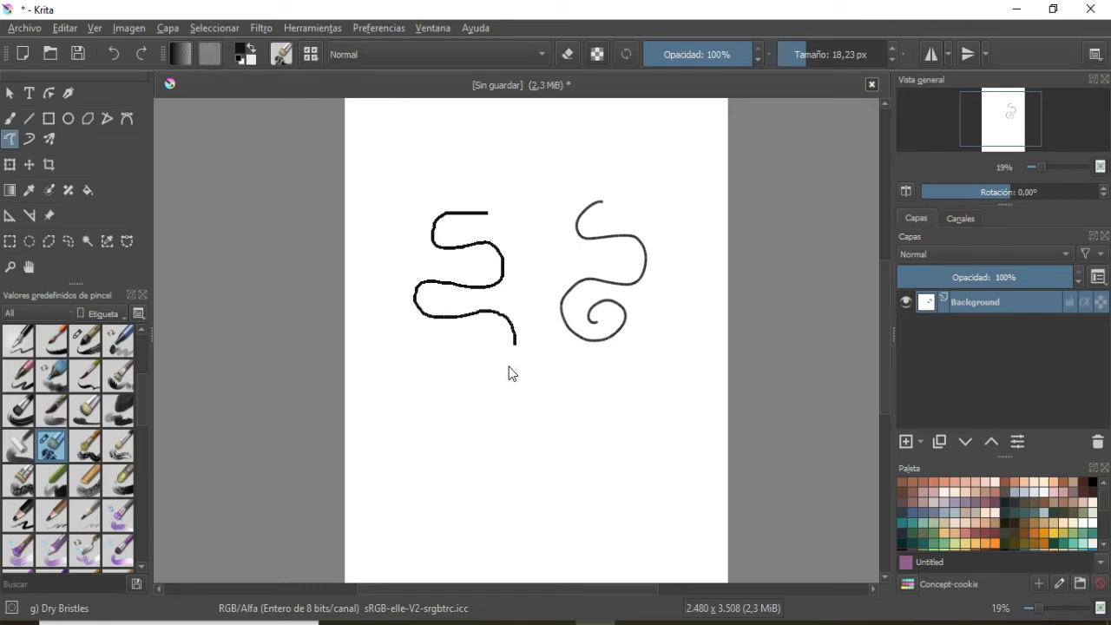
drag(508, 373, 407, 371)
mouse_move(415, 425)
mouse_down()
mouse_move(508, 416)
mouse_move(528, 440)
mouse_move(528, 470)
mouse_move(435, 460)
mouse_move(422, 498)
mouse_up()
drag(521, 516, 535, 546)
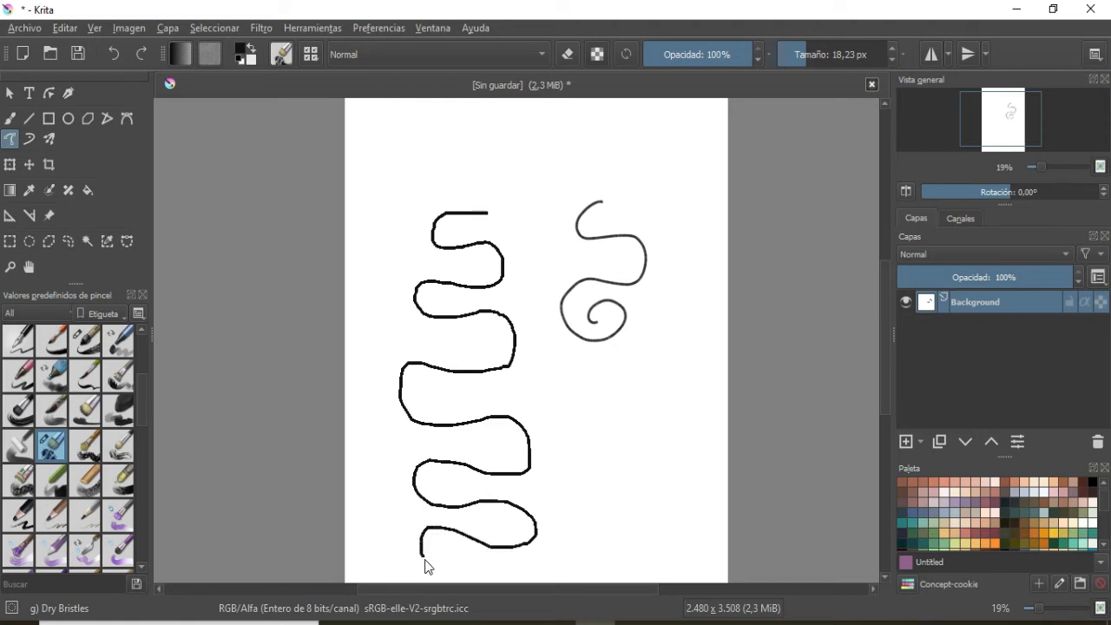
drag(434, 566, 434, 565)
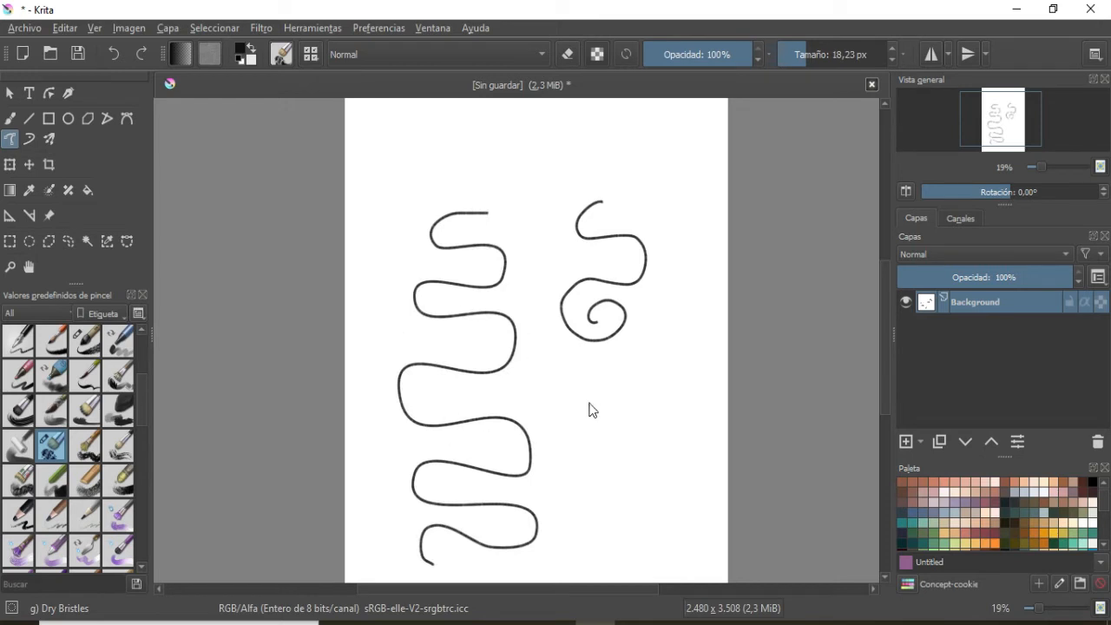
Draw another stroke near the upper edge of the page with the Dynamic Brush tool.
click(29, 138)
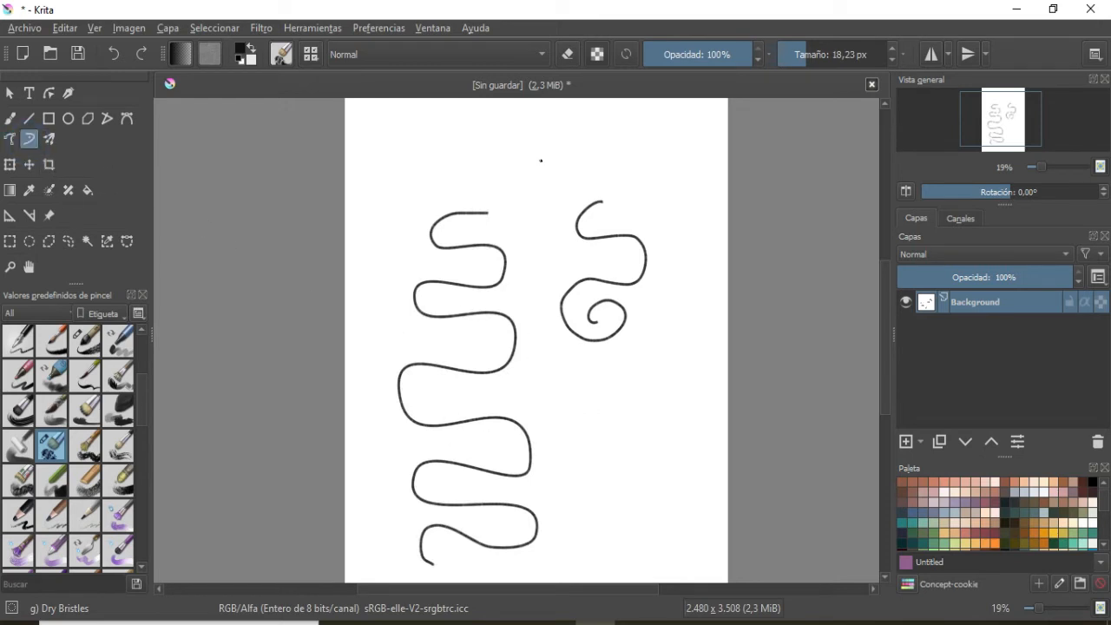
drag(540, 170, 563, 152)
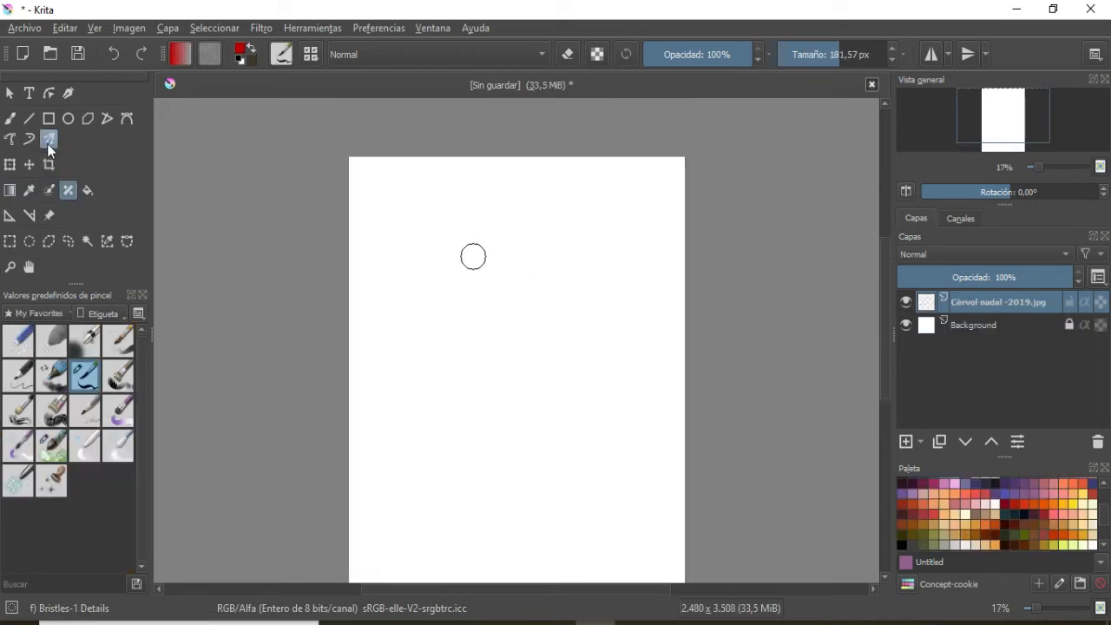
Paint red curves repeated around a centre with the Multibrush tool, using the Bristles-1 Details brush at 27,21 px.
click(51, 136)
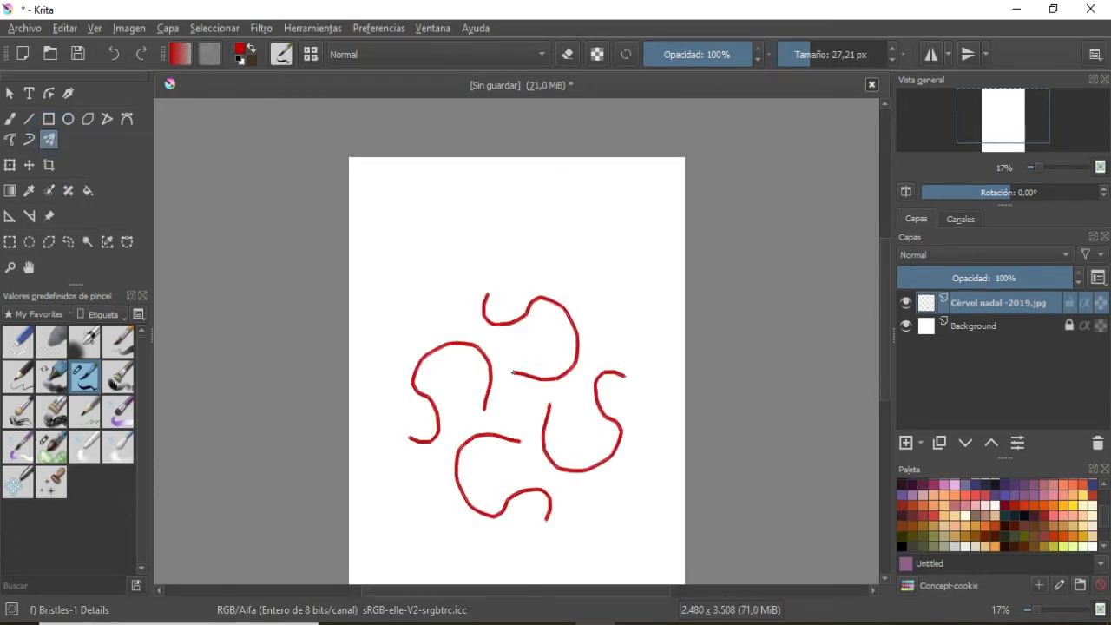
mouse_move(485, 395)
mouse_down()
mouse_move(533, 407)
mouse_move(546, 391)
mouse_move(482, 397)
mouse_move(460, 334)
mouse_move(562, 250)
mouse_move(561, 195)
mouse_move(502, 201)
mouse_up()
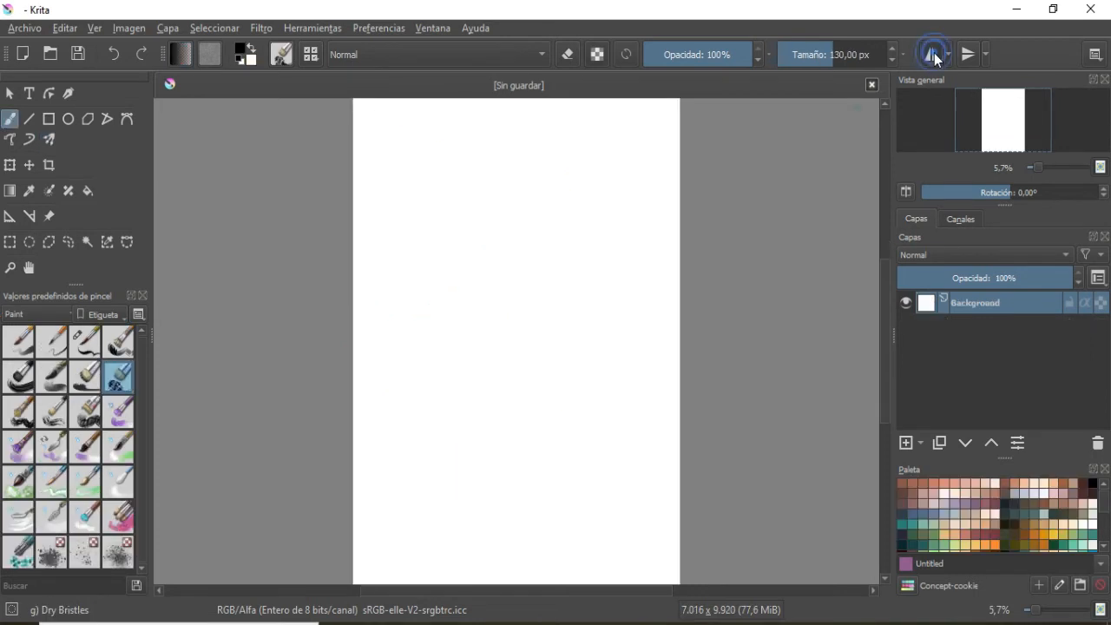
Turn on both the horizontal and the vertical mirror tools for the blank canvas.
click(932, 54)
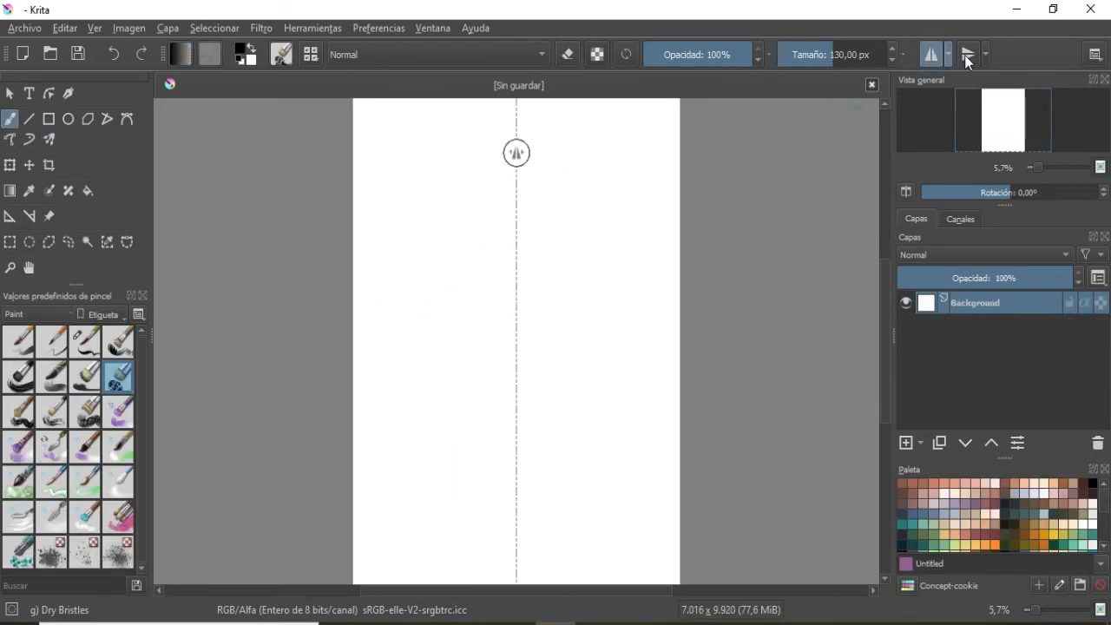
click(965, 55)
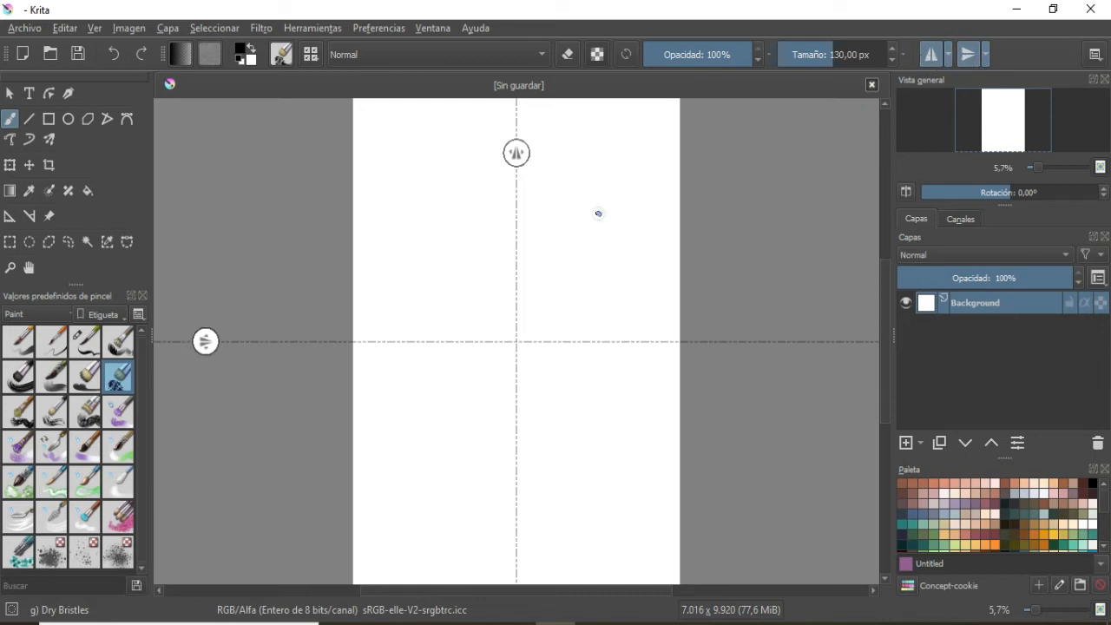
Paint a stroke mirrored across both axes with the Dry Bristles brush at 130 px.
mouse_move(599, 212)
mouse_down()
mouse_move(572, 208)
mouse_move(566, 227)
mouse_move(604, 244)
mouse_move(613, 271)
mouse_move(599, 287)
mouse_move(557, 294)
mouse_move(510, 255)
mouse_move(494, 257)
mouse_move(493, 292)
mouse_move(553, 352)
mouse_move(543, 400)
mouse_move(487, 446)
mouse_move(483, 479)
mouse_move(517, 506)
mouse_move(538, 503)
mouse_move(519, 437)
mouse_up()
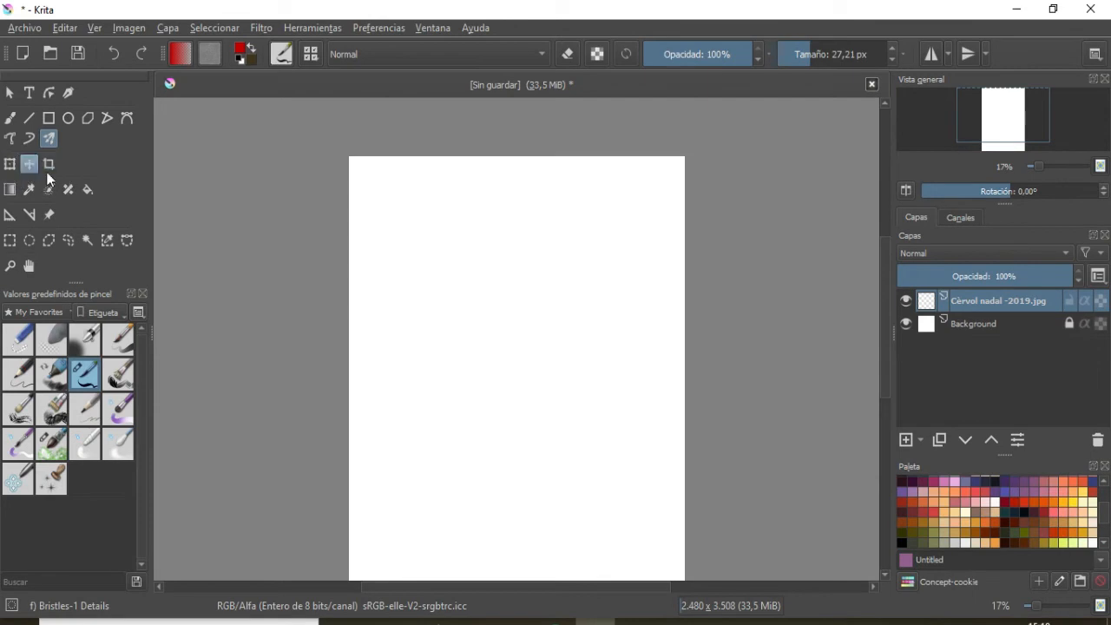
click(396, 621)
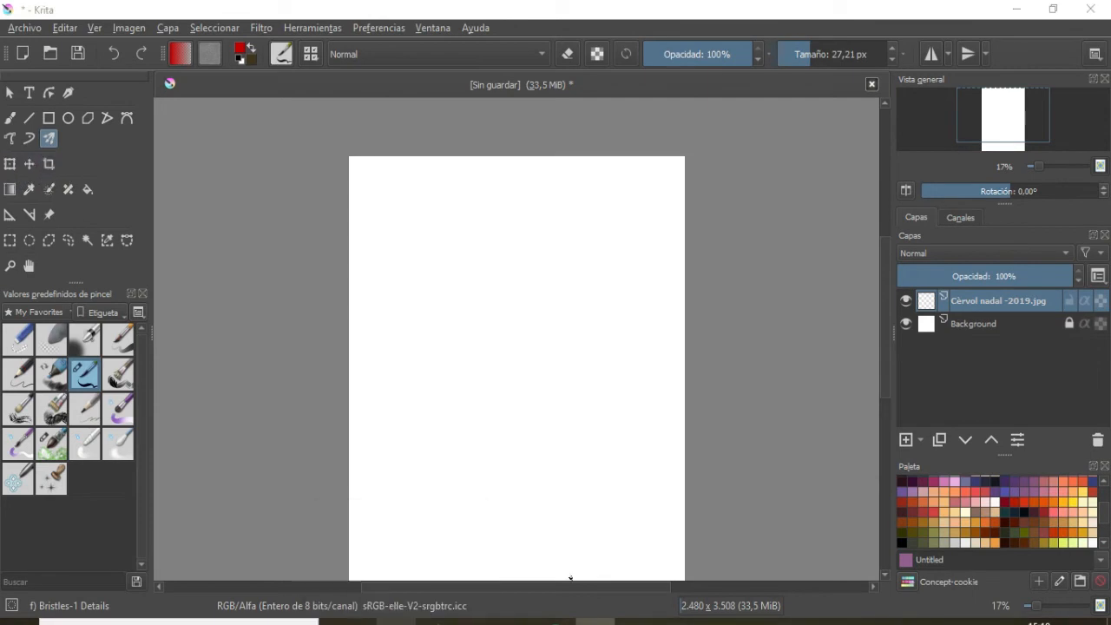
drag(154, 22, 152, 152)
click(35, 31)
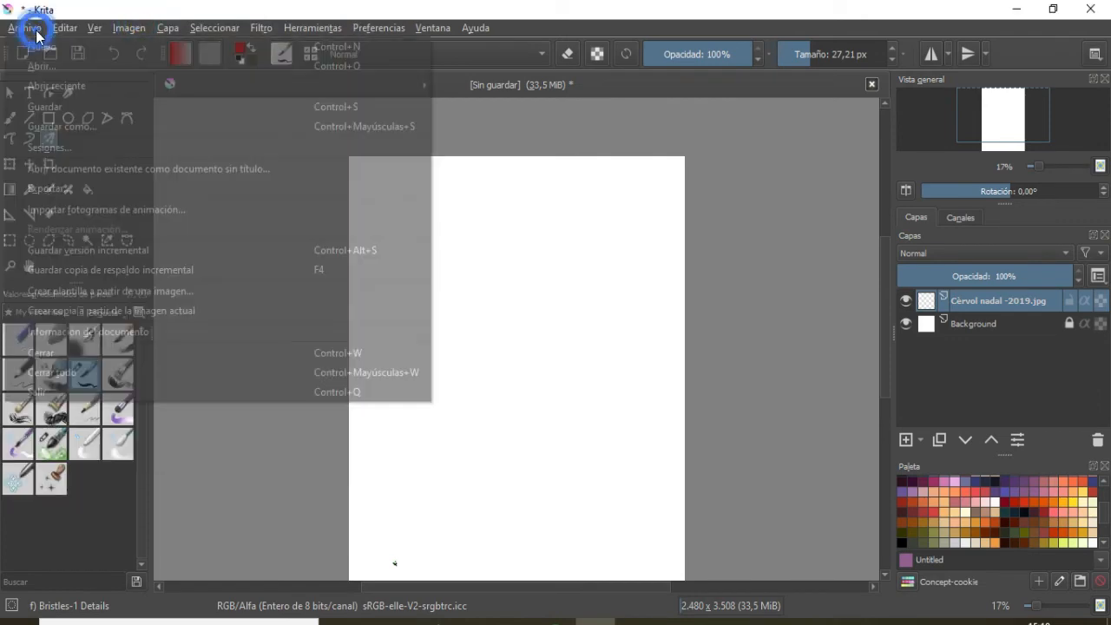
click(145, 7)
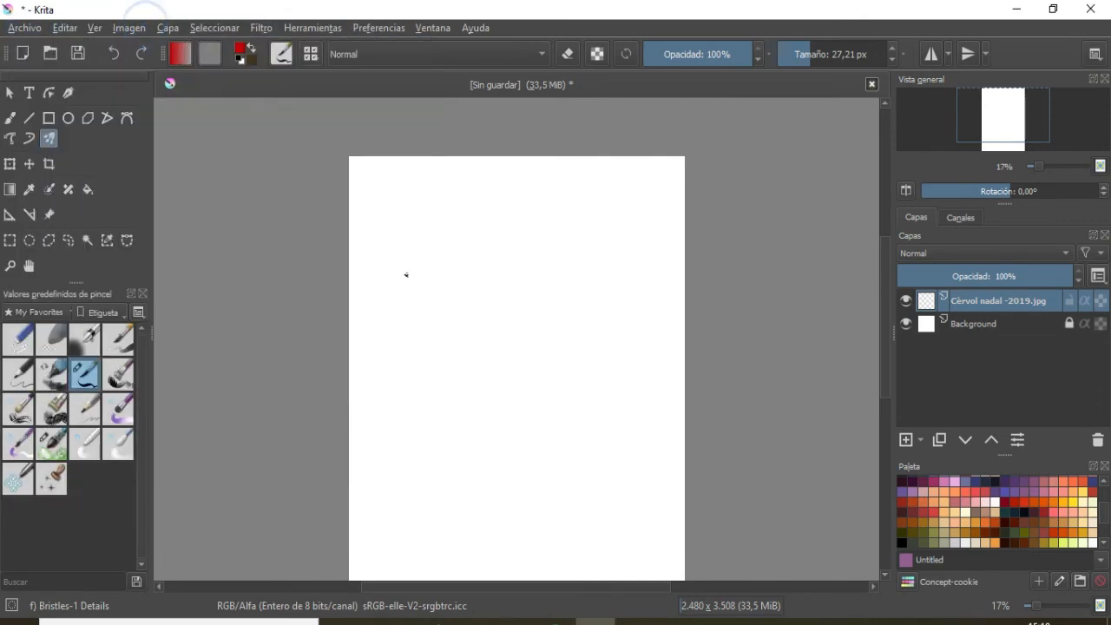
Insert the picture Cèrvol nadal -2019.jpg from the Versió web folder as a new layer.
click(396, 622)
drag(145, 157, 139, 111)
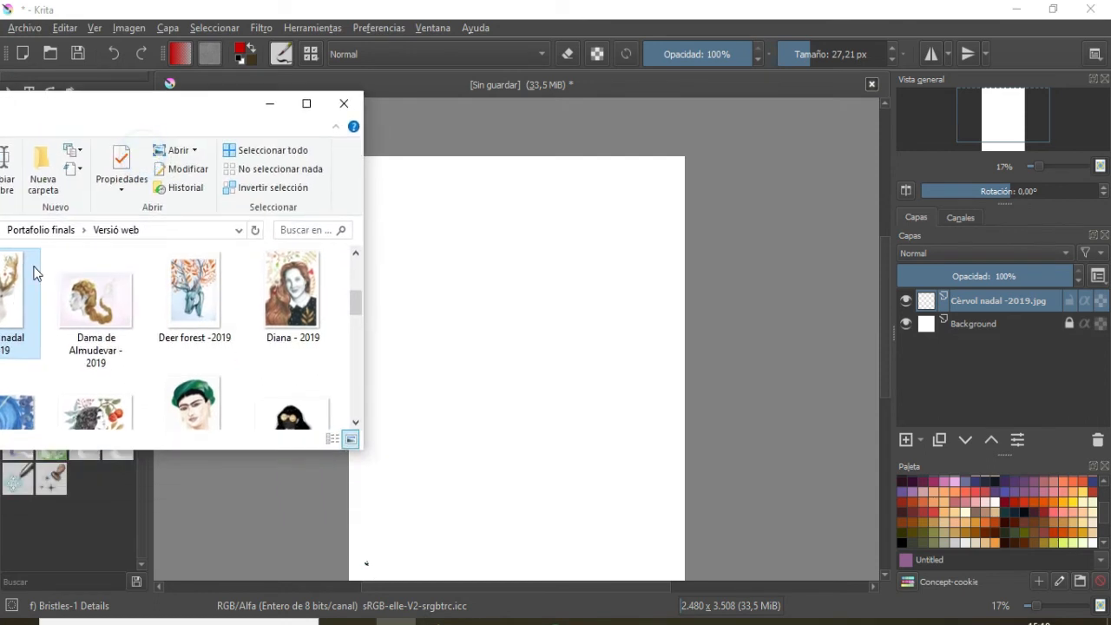
drag(17, 295, 507, 353)
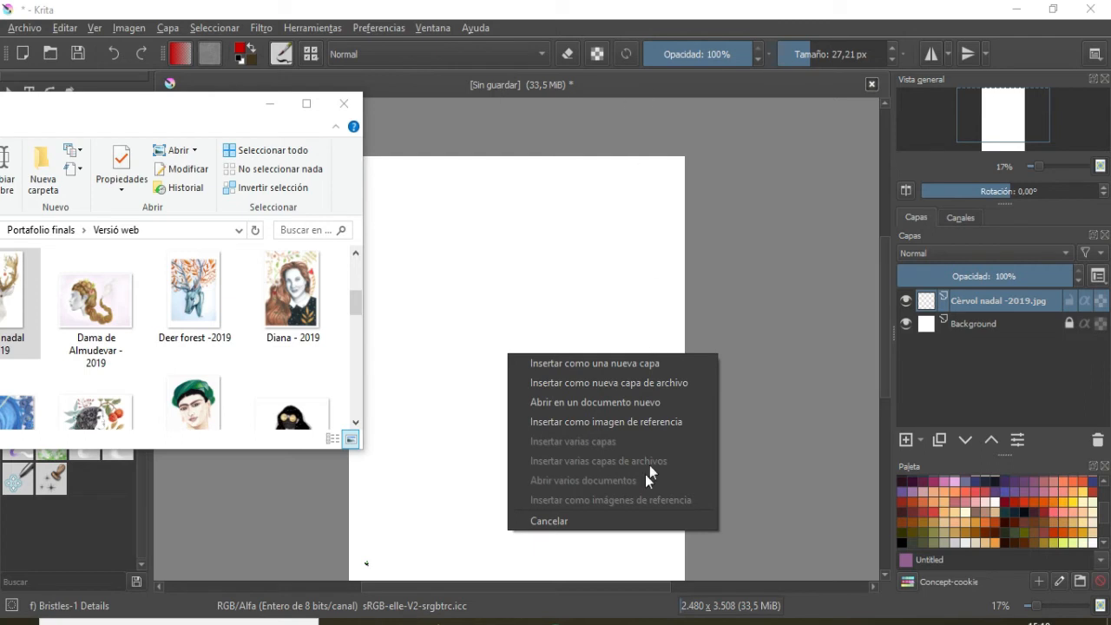
click(597, 364)
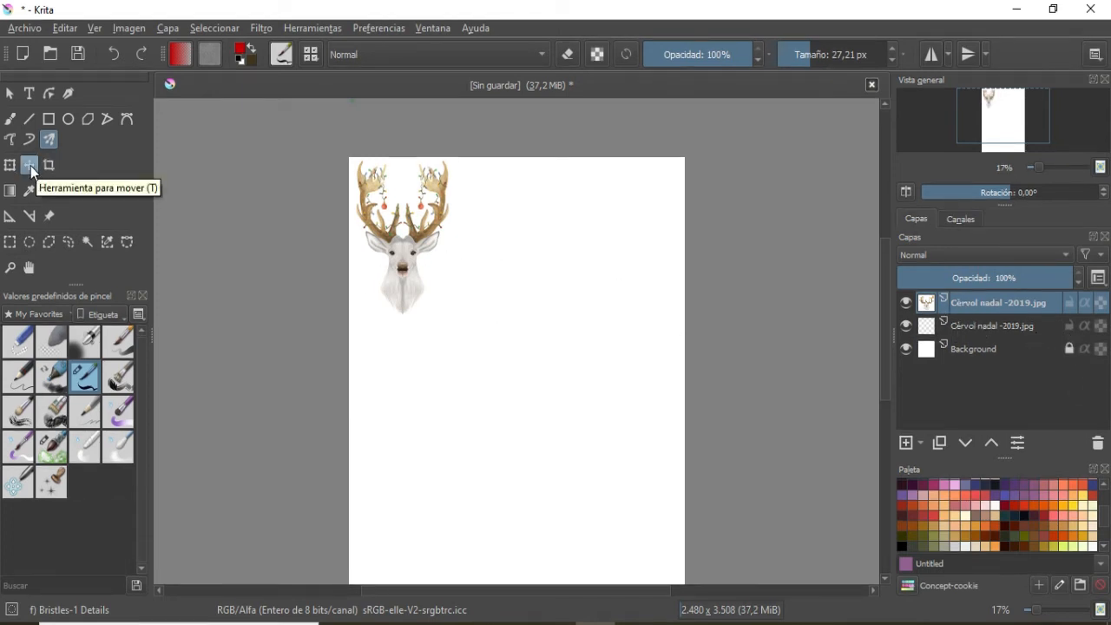
Move the deer image to the middle of the page with the Move tool.
click(30, 166)
drag(395, 231, 564, 409)
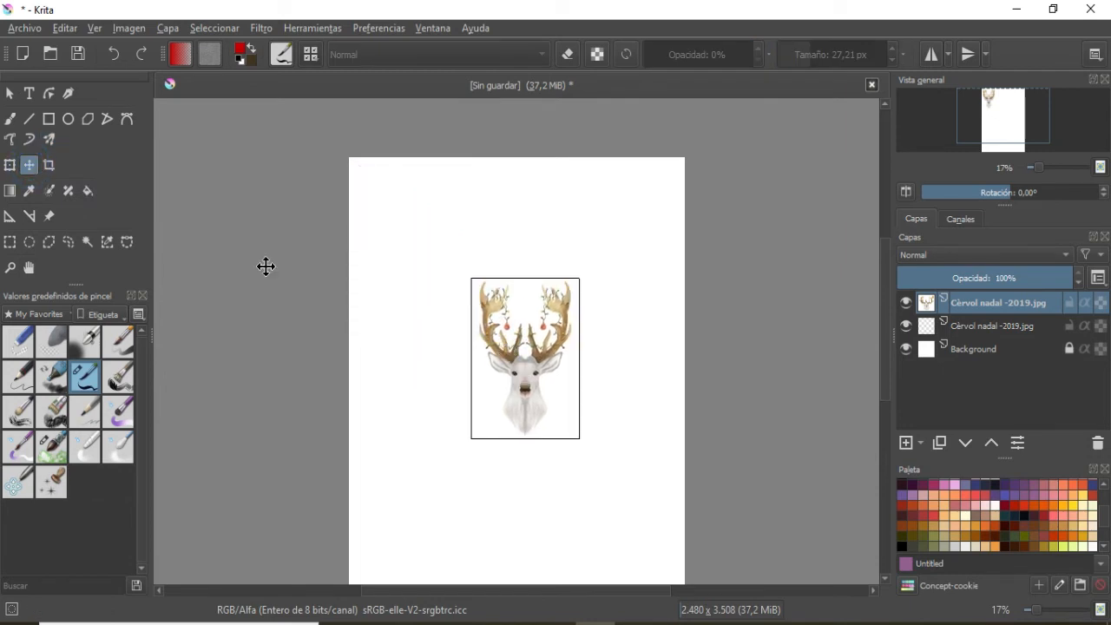
Try to extend the page beyond its upper-left corner with the Crop tool, then undo the attempt.
click(48, 166)
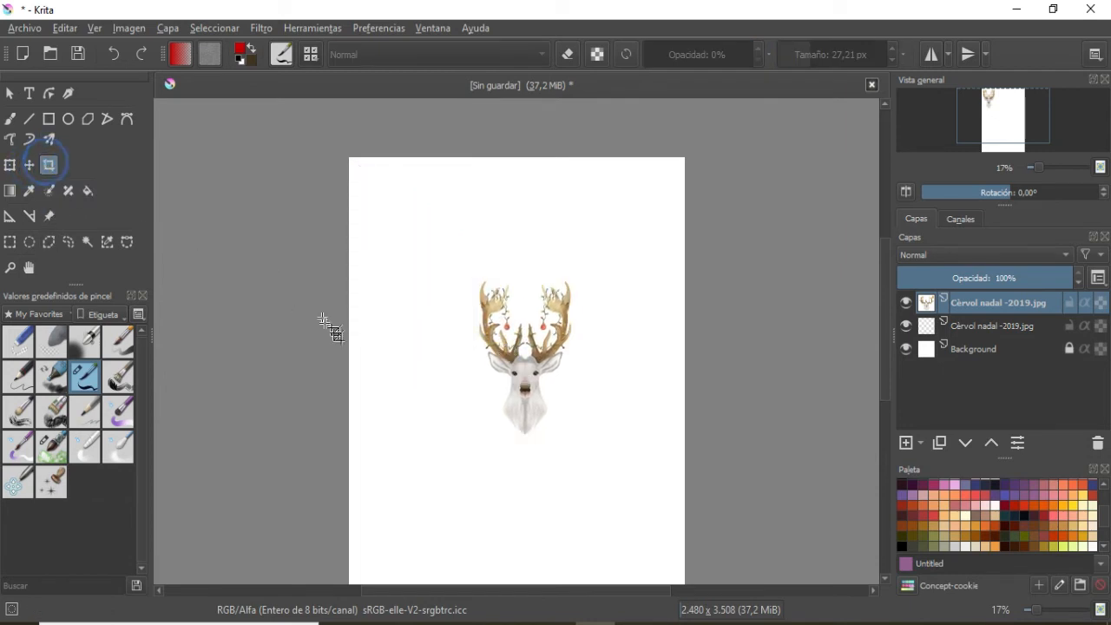
click(371, 313)
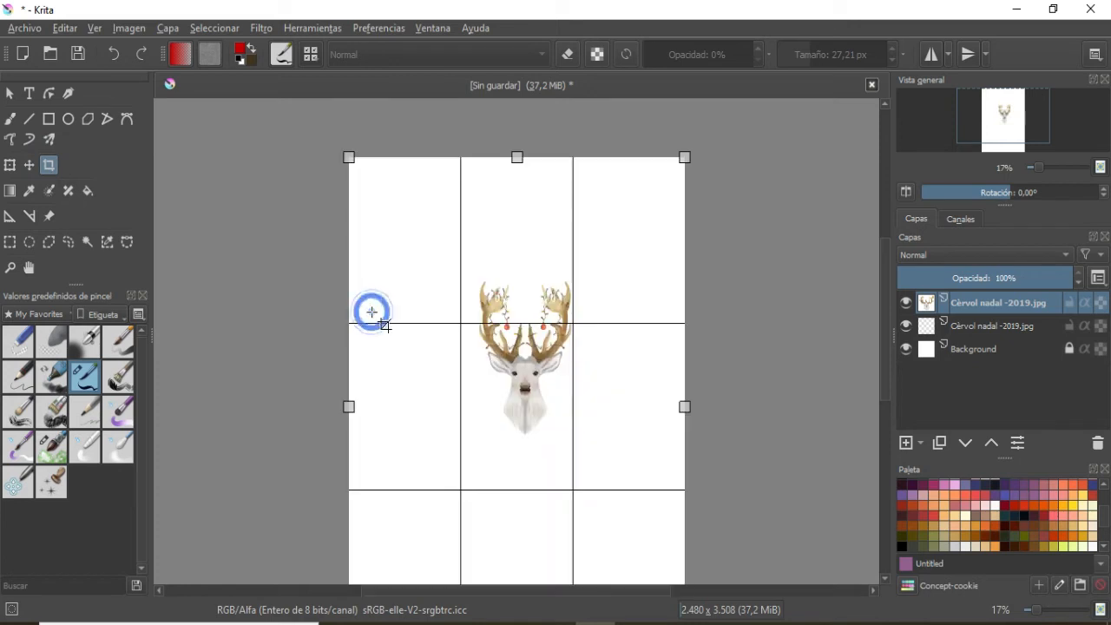
drag(350, 159, 281, 118)
key(ctrl+z)
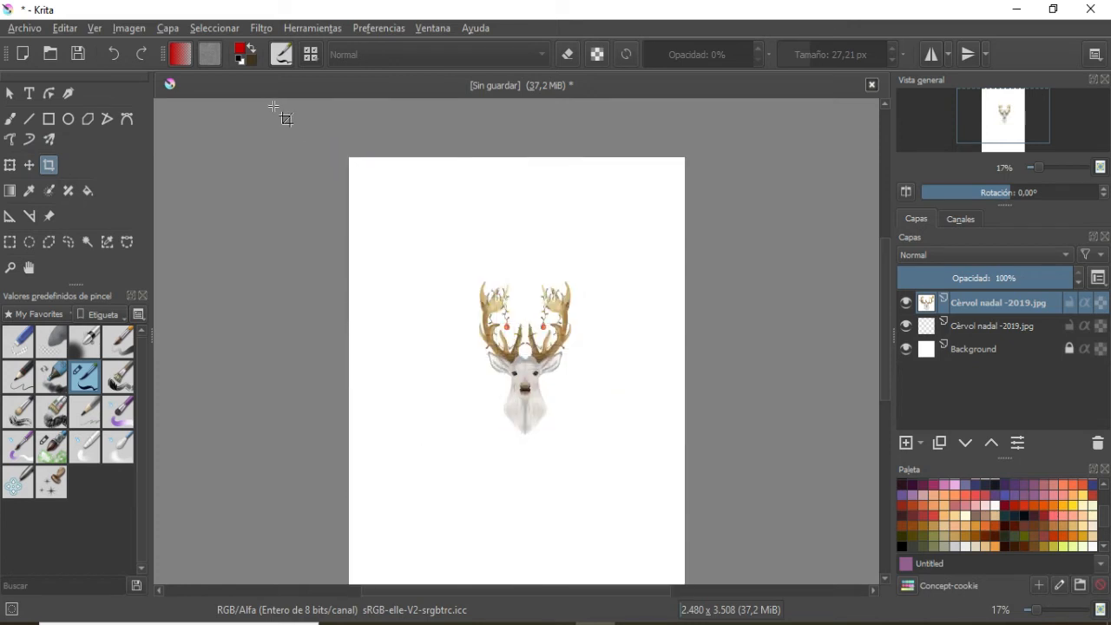
key(ctrl+shift+z)
Try to crop the page to a rectangle closely surrounding the deer with the Crop tool.
click(49, 165)
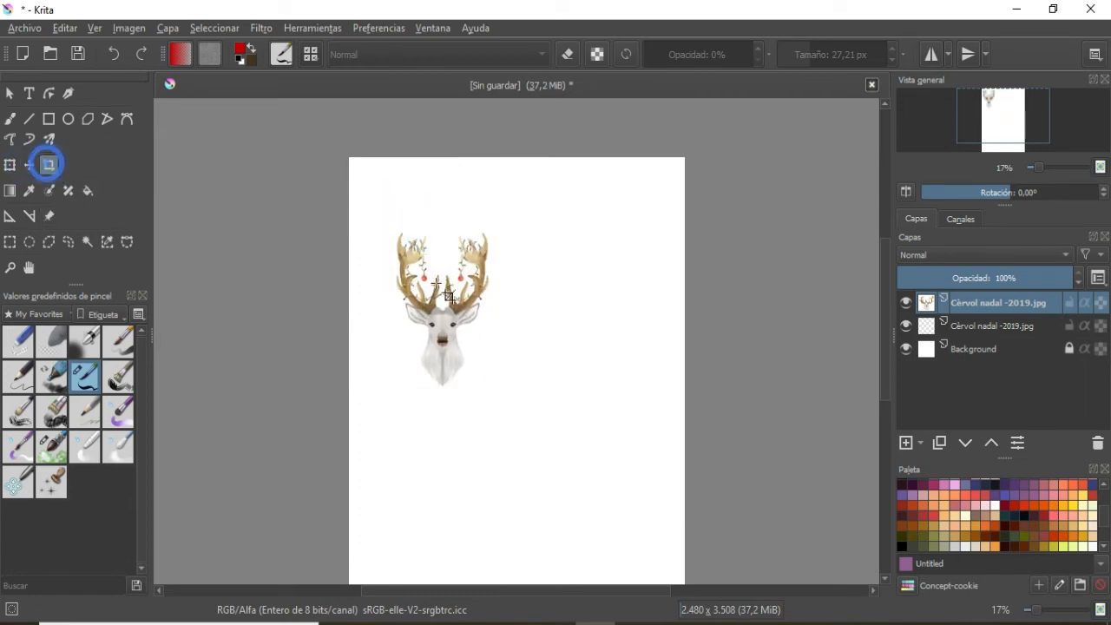
drag(367, 212, 513, 405)
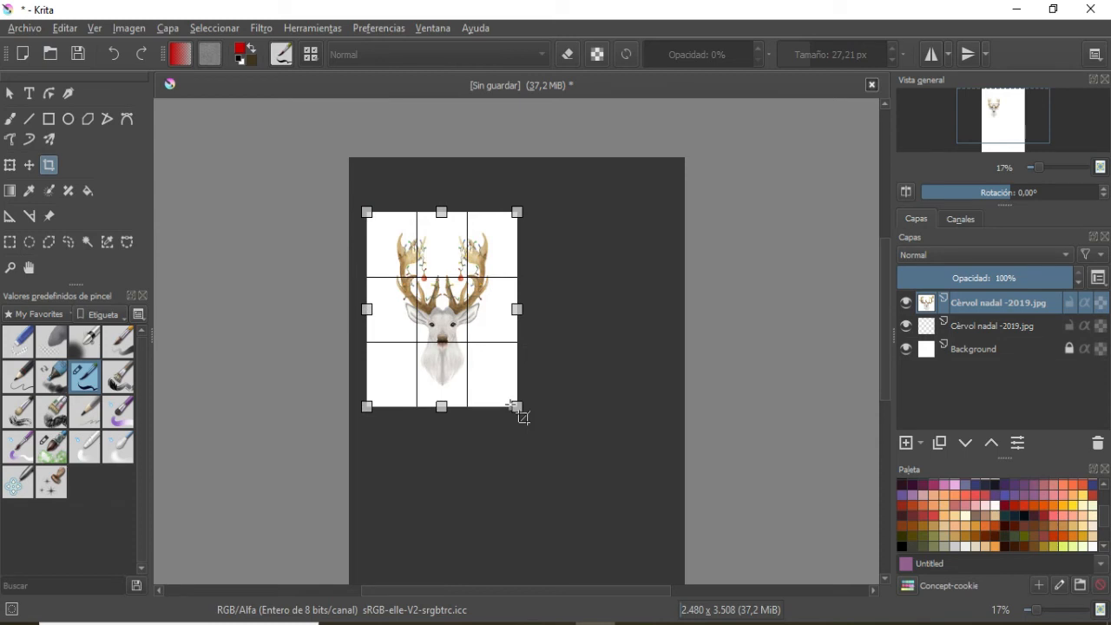
key(Return)
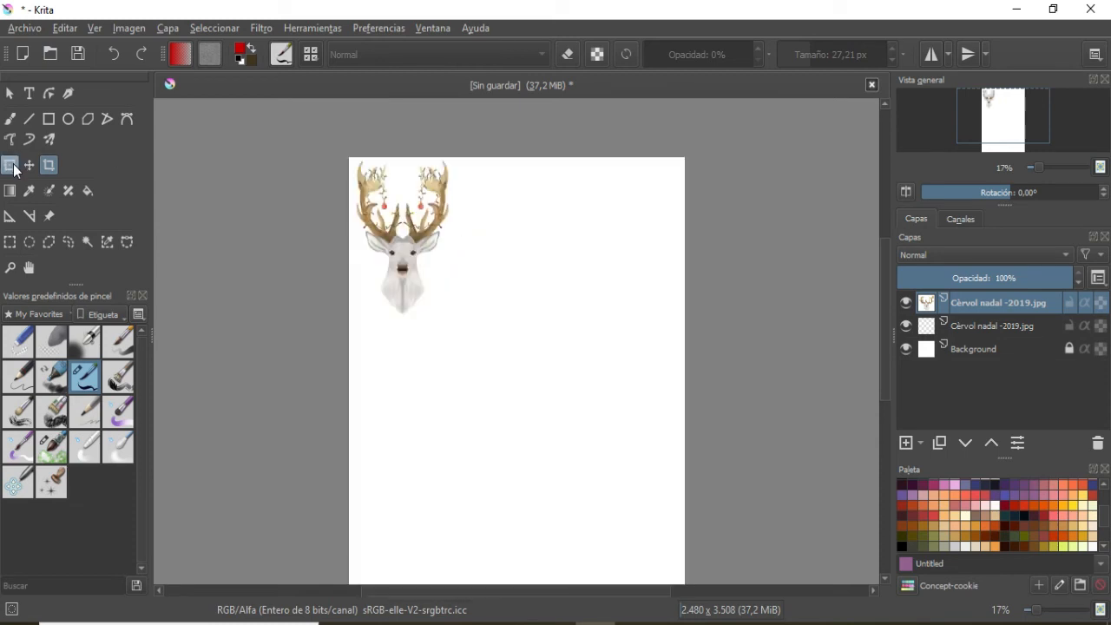
Move the deer image toward the page's centre and enlarge it proportionally with the Transform tool.
click(10, 165)
drag(416, 256, 499, 311)
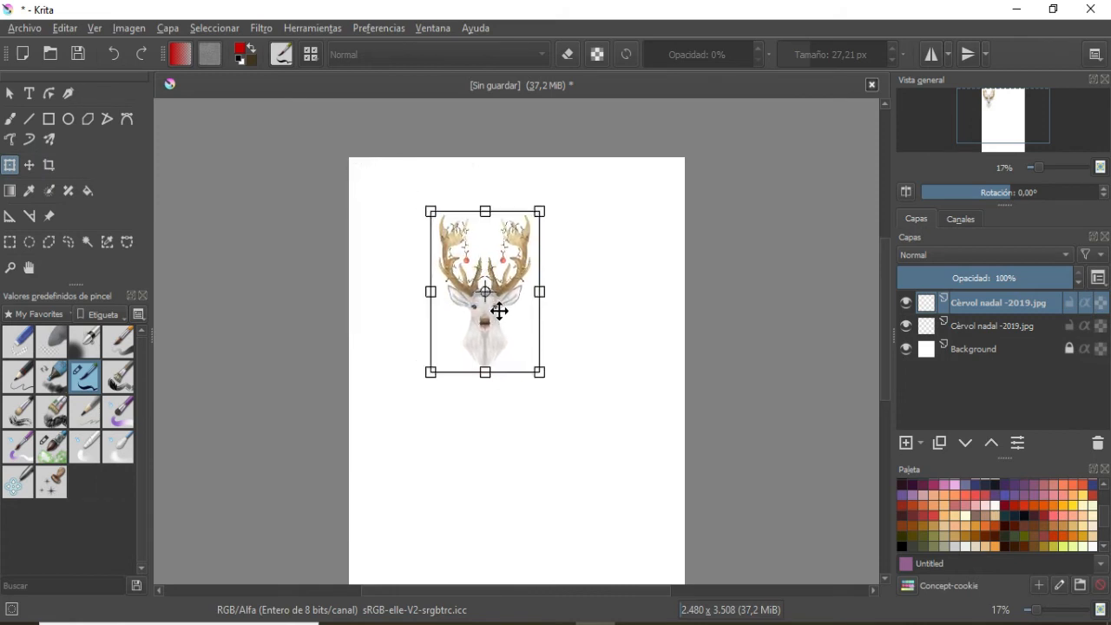
drag(540, 372, 650, 391)
key(ctrl+z)
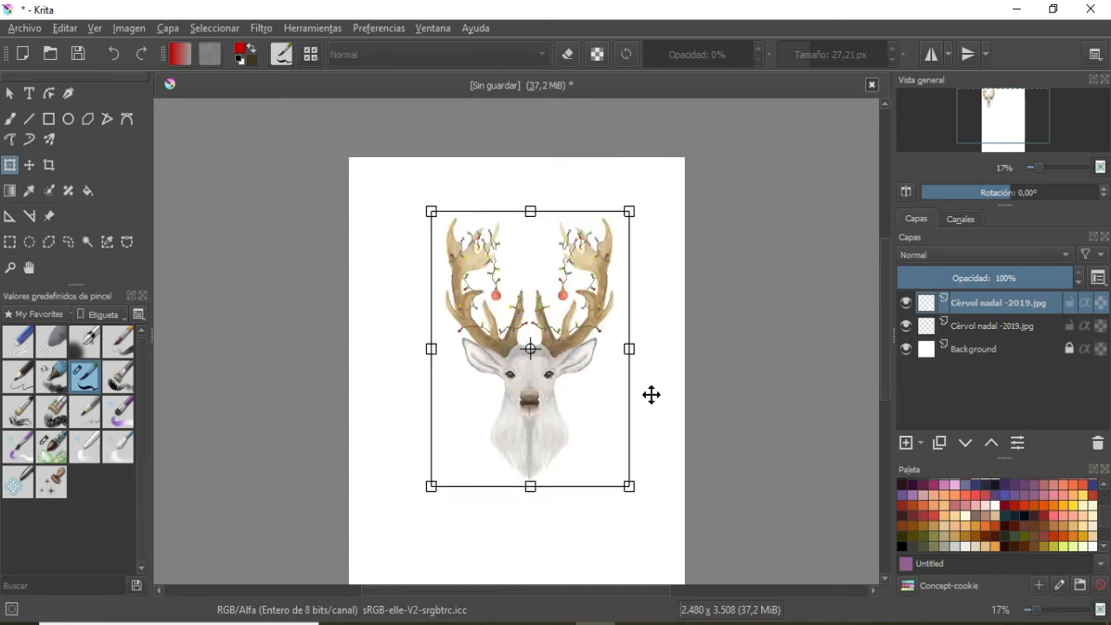
key(ctrl+z)
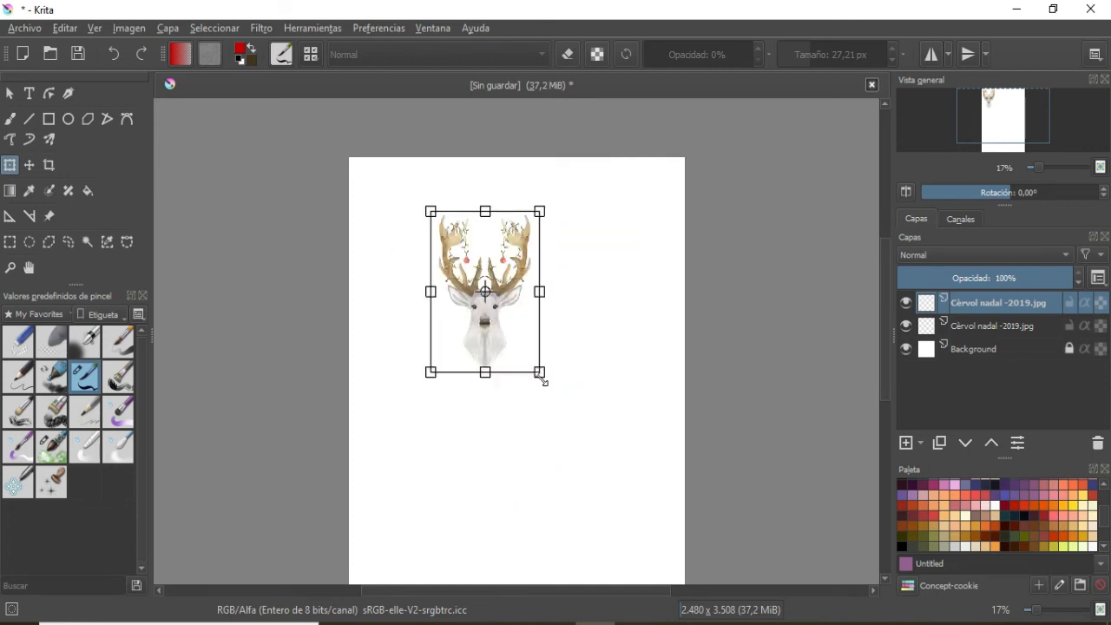
drag(541, 375, 638, 516)
key(Return)
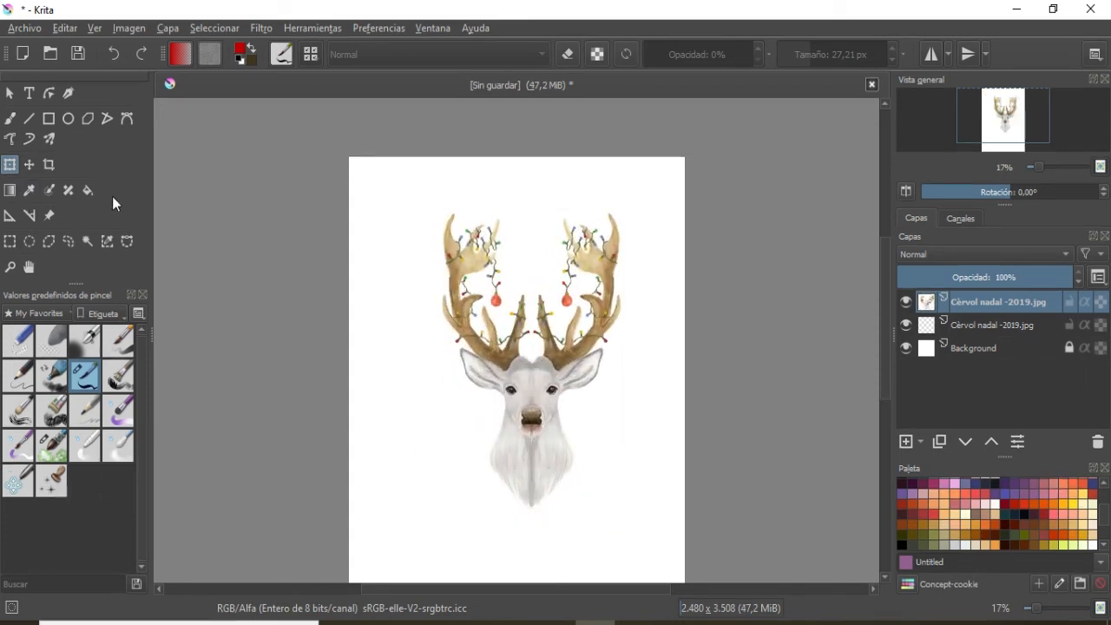
Sample the light grey of the deer's forehead as the foreground colour.
click(11, 194)
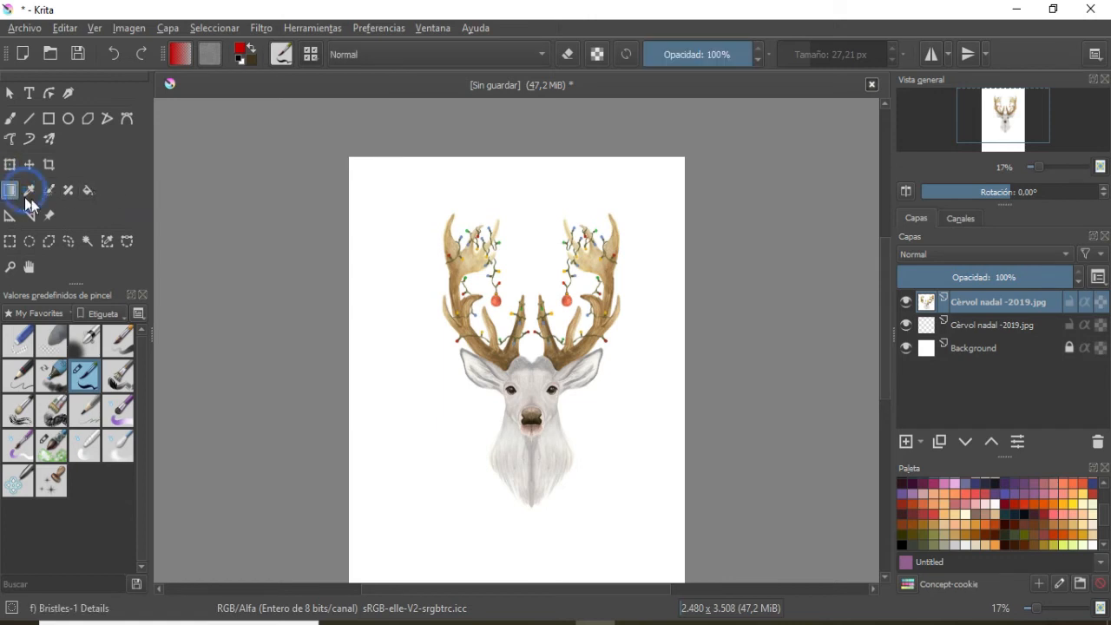
click(30, 193)
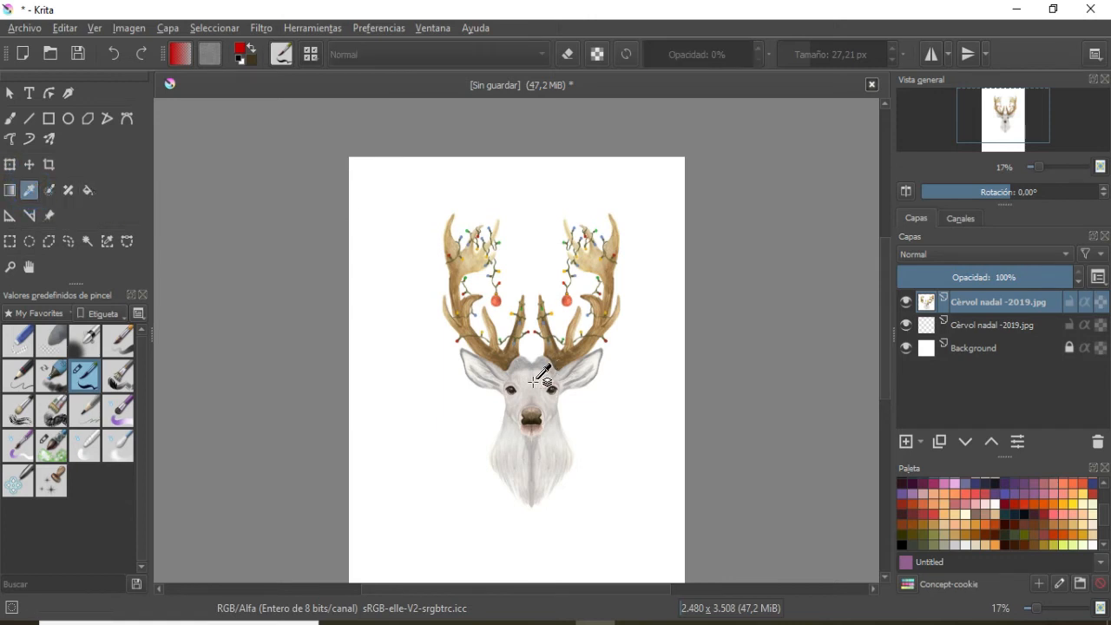
click(532, 373)
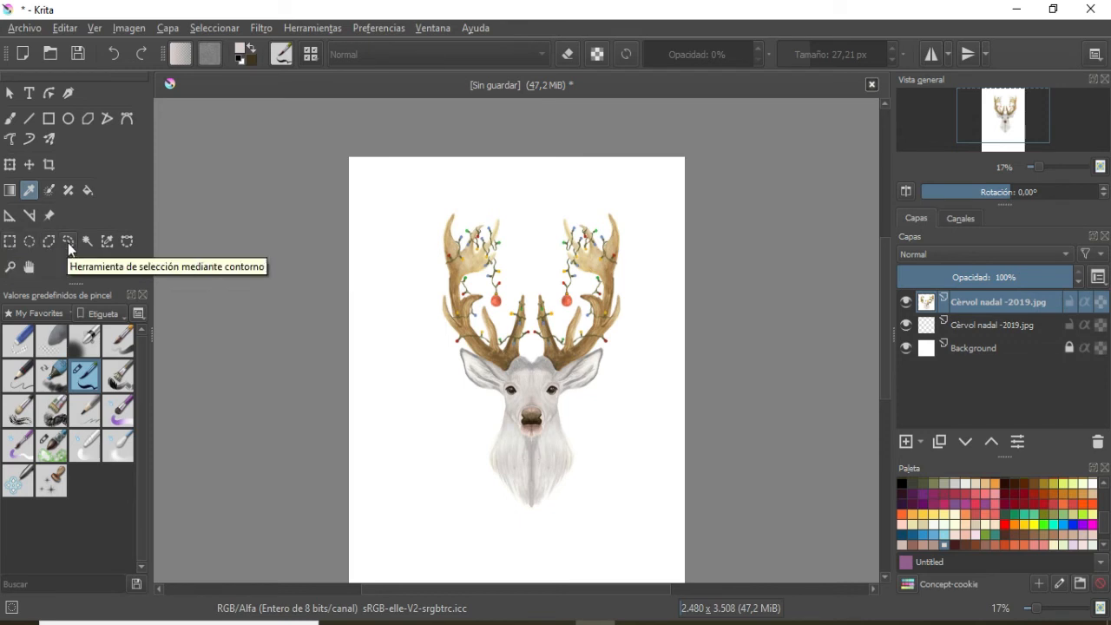
Draw a freehand selection around most of the deer, then clear the selection.
click(68, 241)
mouse_move(436, 203)
mouse_down()
mouse_move(418, 278)
mouse_move(471, 438)
mouse_move(602, 483)
mouse_move(596, 154)
mouse_move(381, 130)
mouse_up()
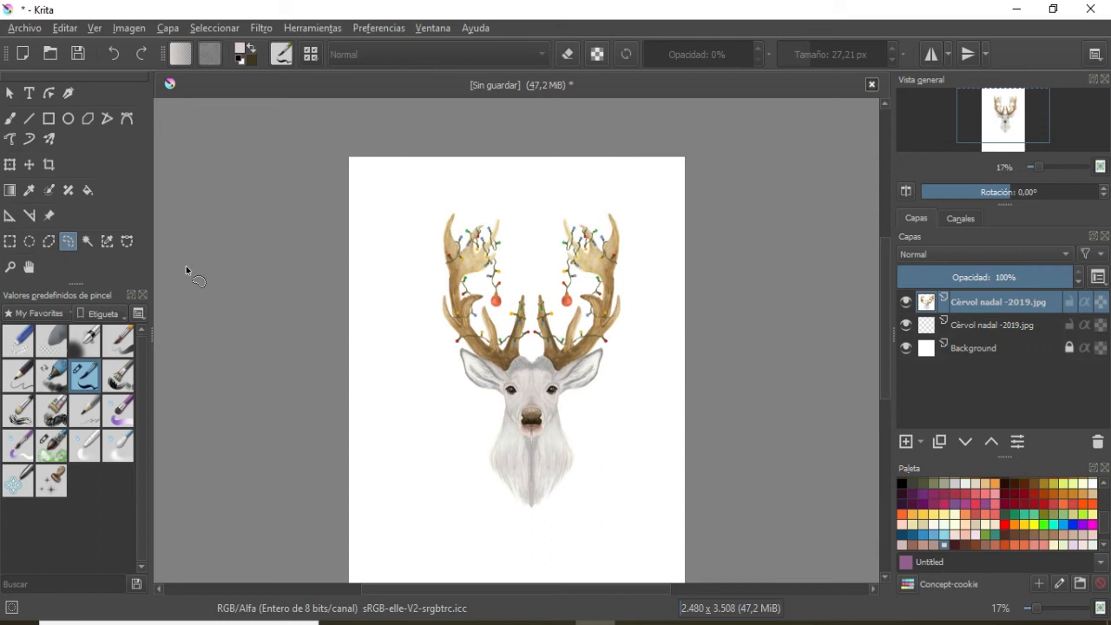
click(87, 243)
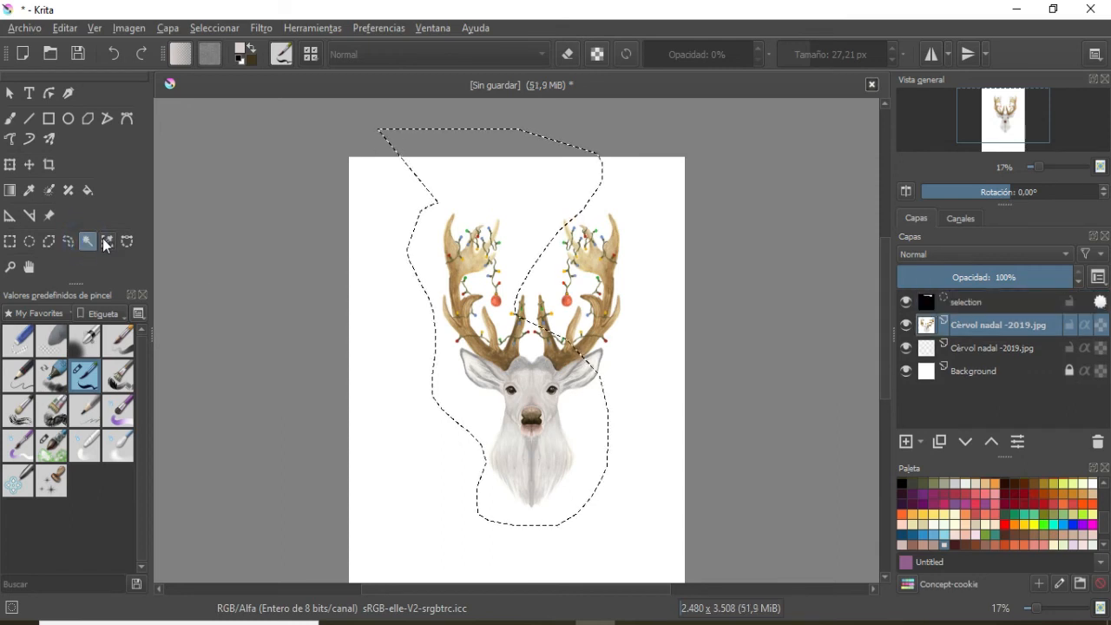
click(108, 243)
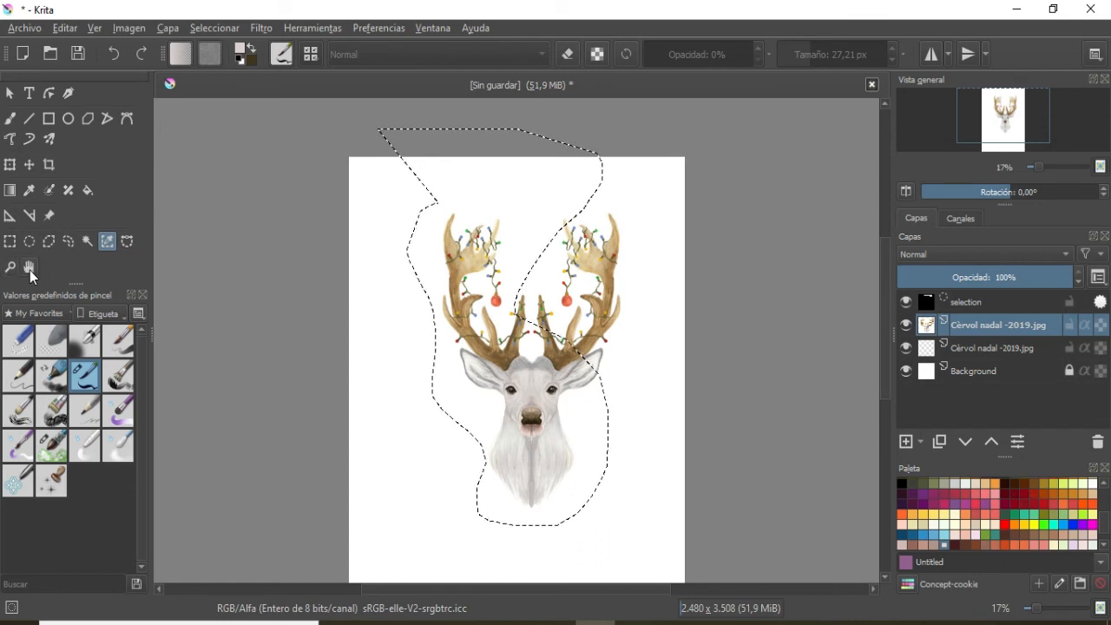
click(29, 268)
drag(523, 301, 511, 251)
key(ctrl+shift+a)
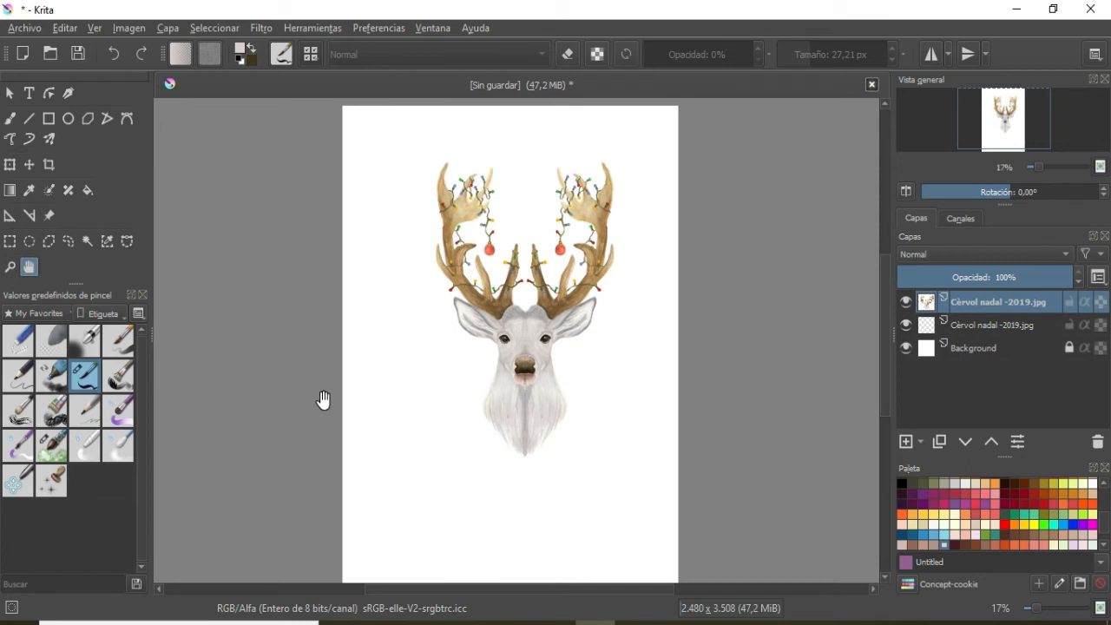
drag(623, 414, 497, 352)
Review the brush presets under the Digital and Erasers tags.
click(36, 313)
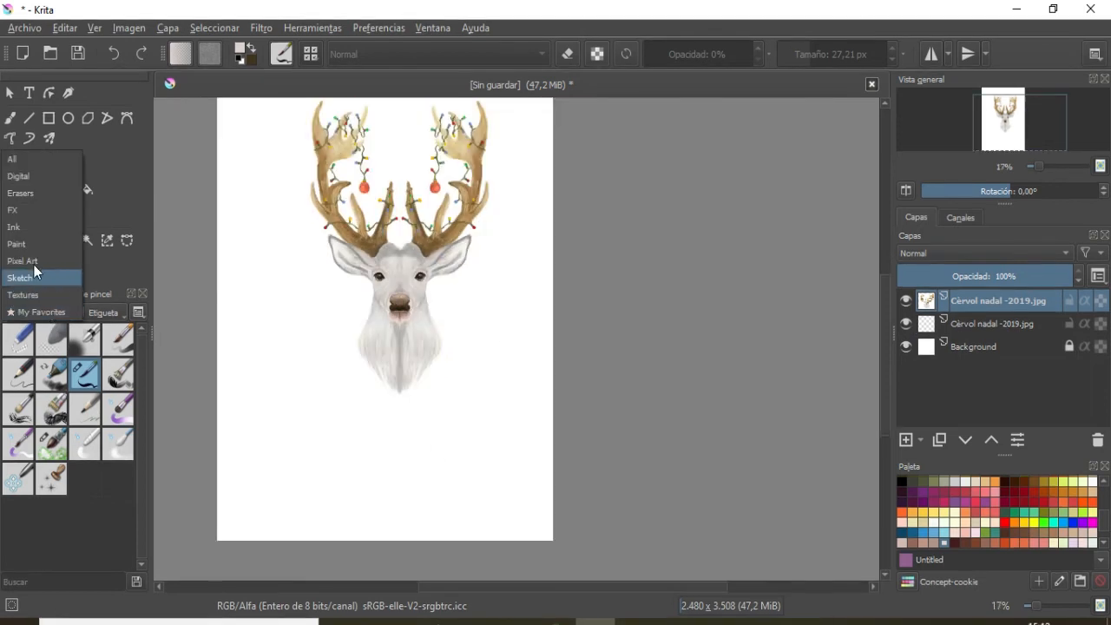
click(24, 179)
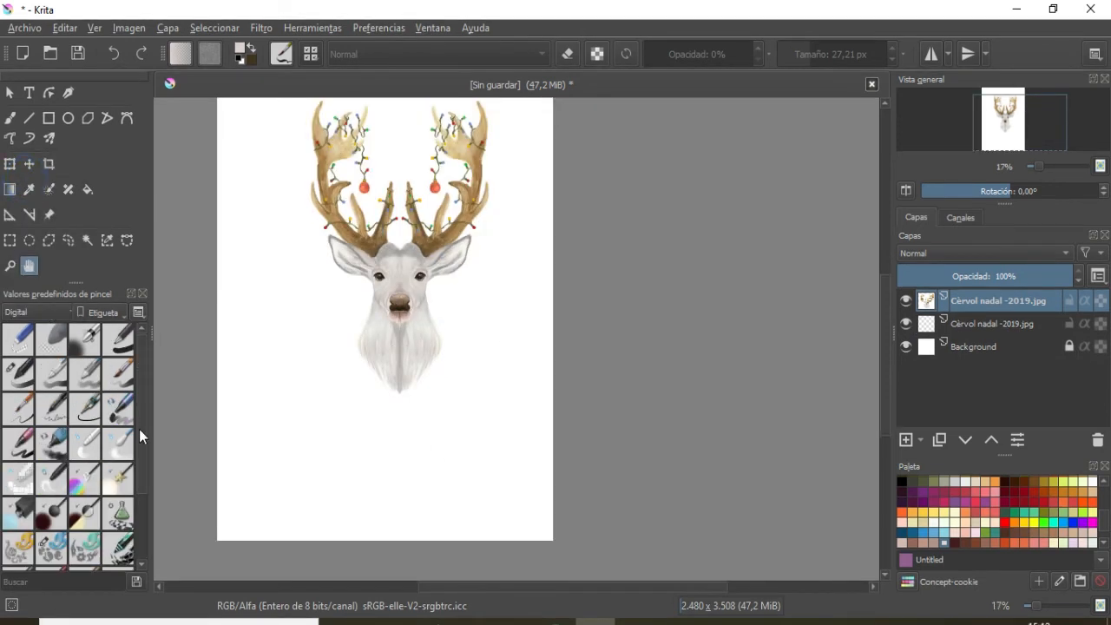
drag(141, 442, 145, 518)
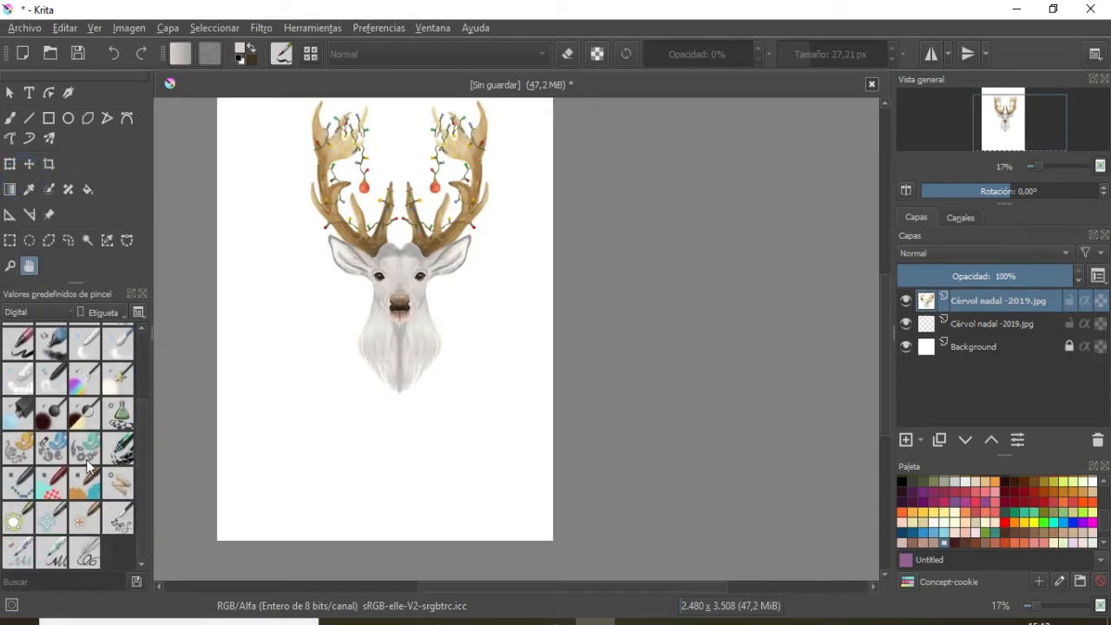
click(47, 312)
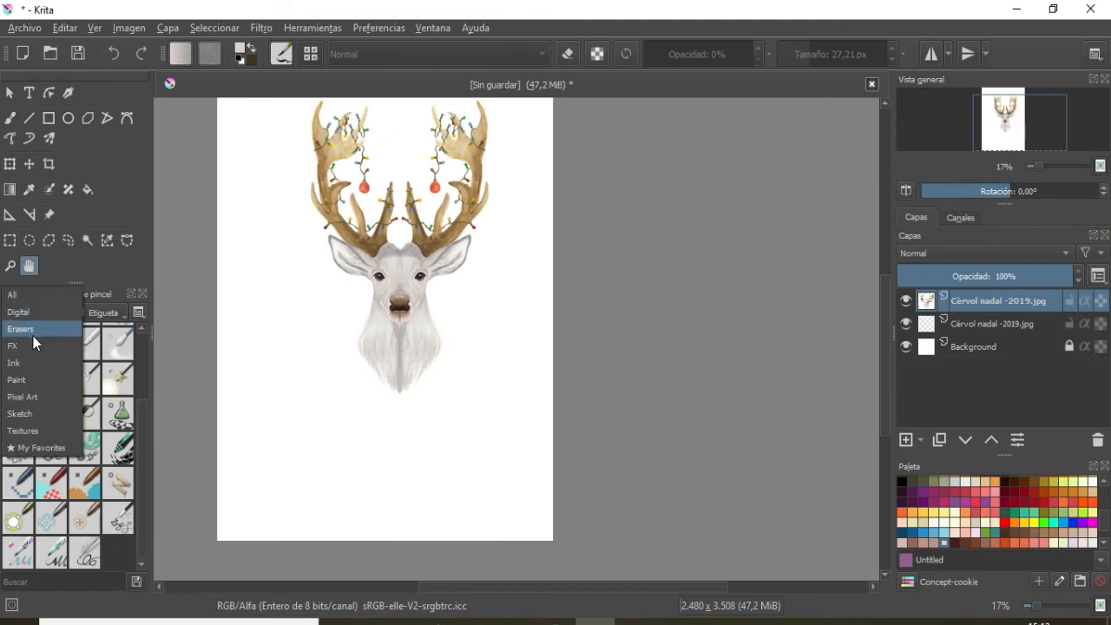
click(29, 331)
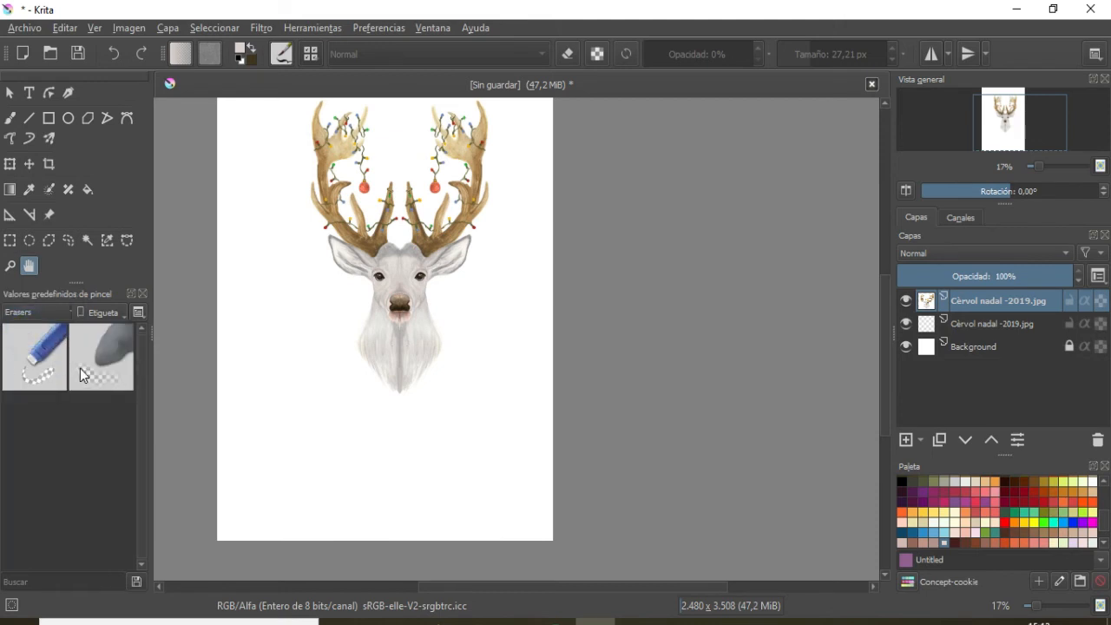
mouse_move(79, 368)
Review the brush presets under the FX, Ink, Paint, Sketch and Textures tags.
click(55, 314)
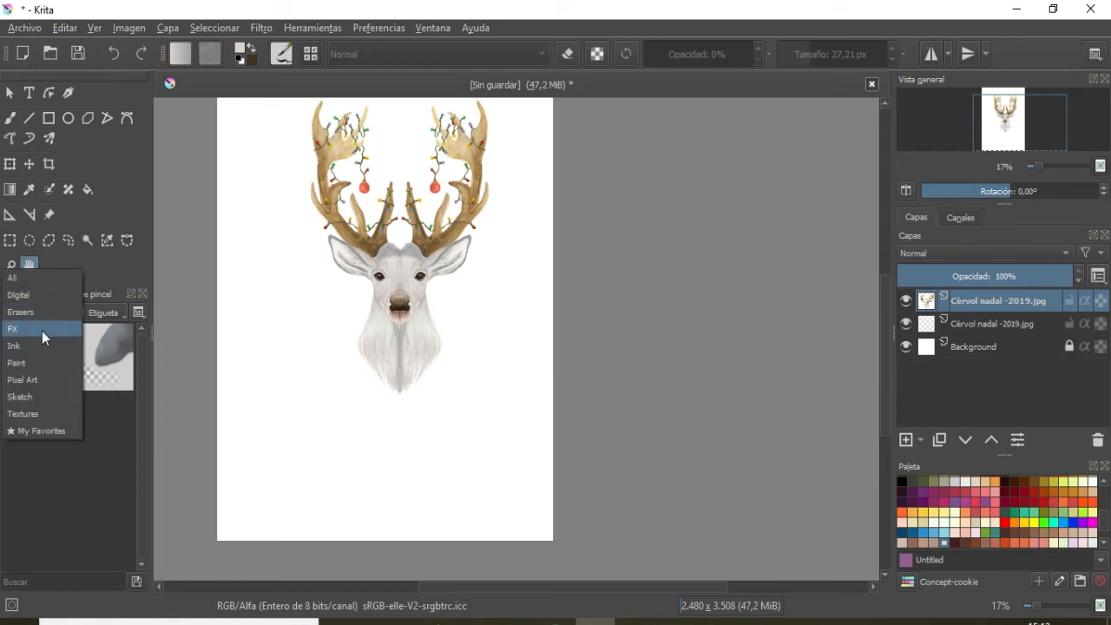
click(42, 329)
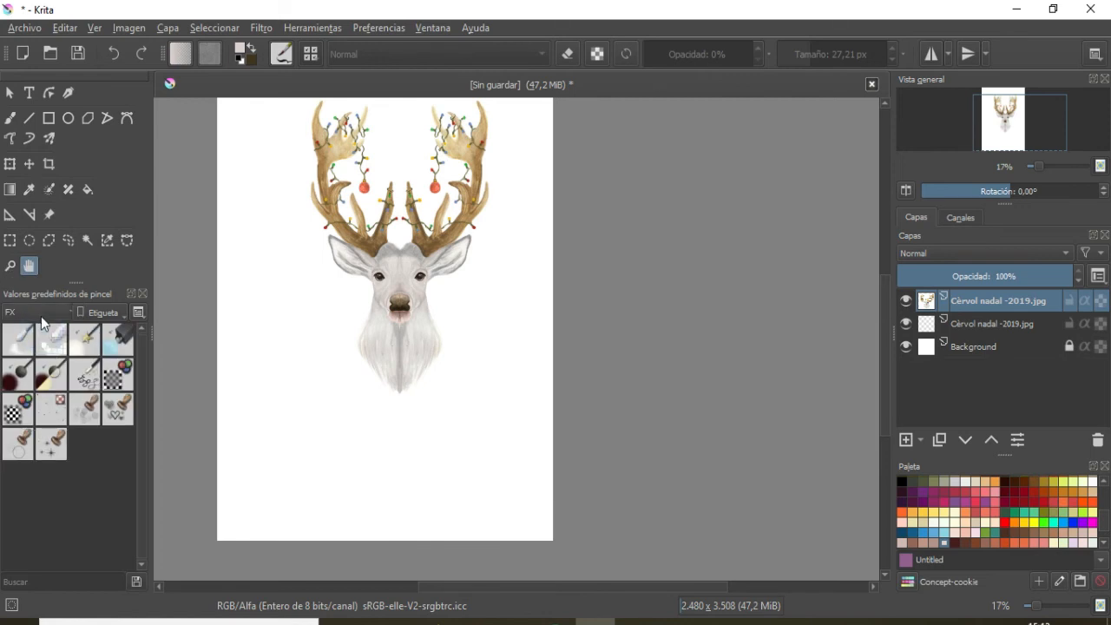
click(41, 314)
click(27, 328)
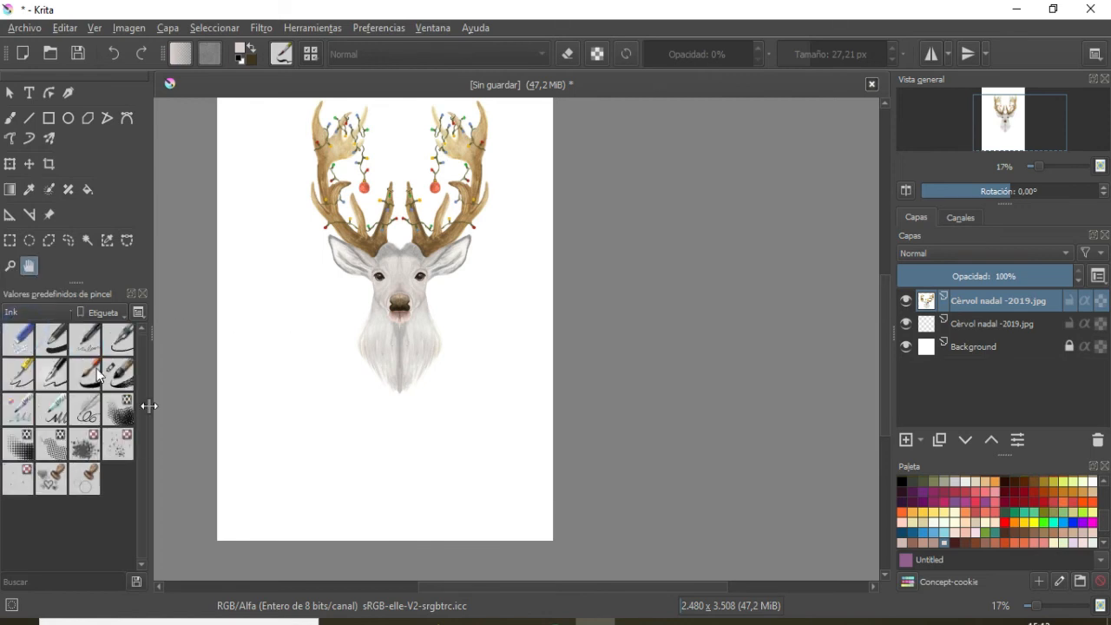
click(37, 311)
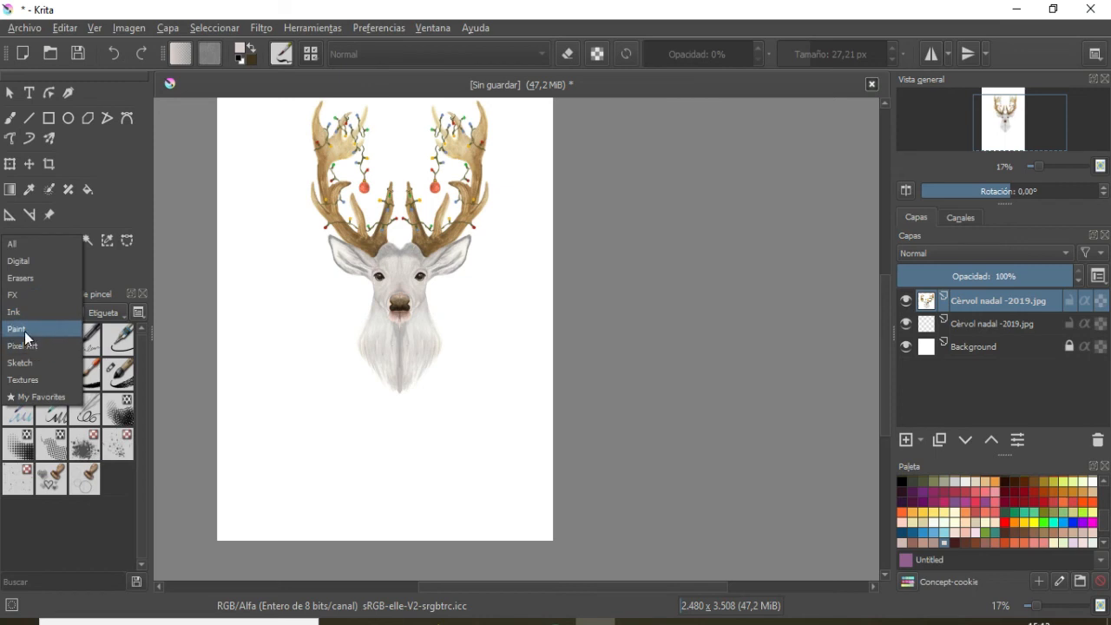
click(24, 326)
click(39, 312)
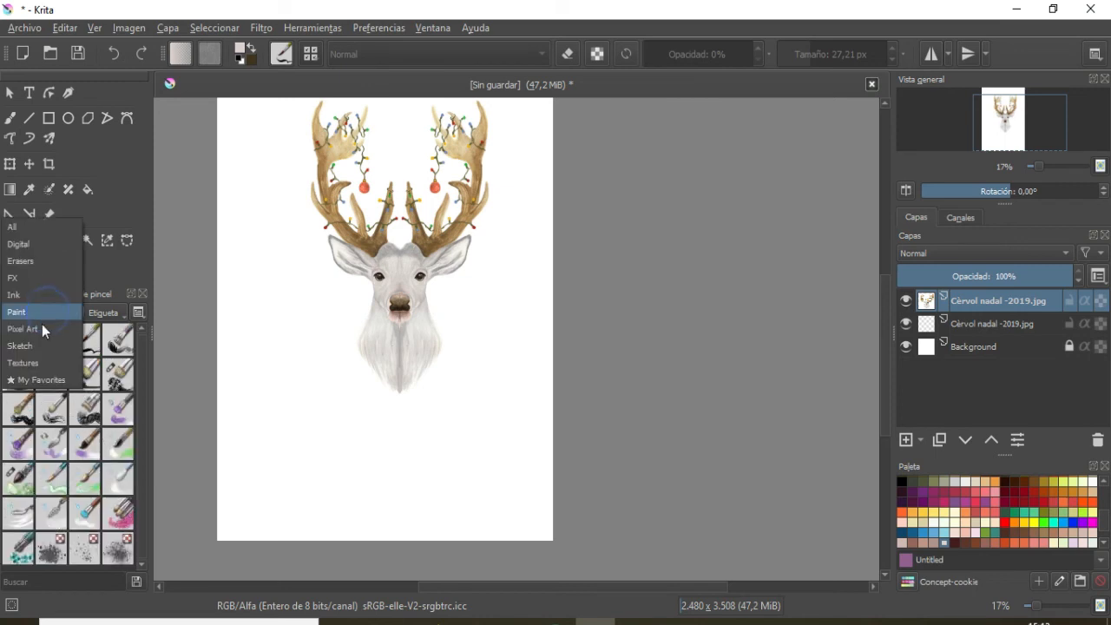
click(35, 346)
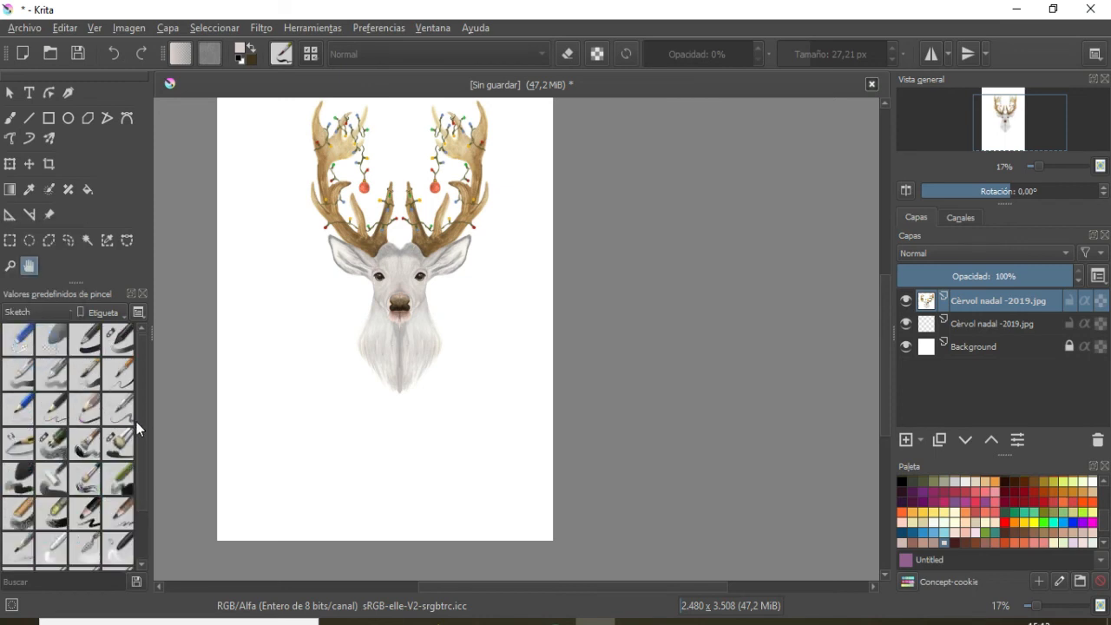
mouse_move(140, 428)
mouse_down()
mouse_move(139, 543)
mouse_move(160, 341)
mouse_up()
click(51, 311)
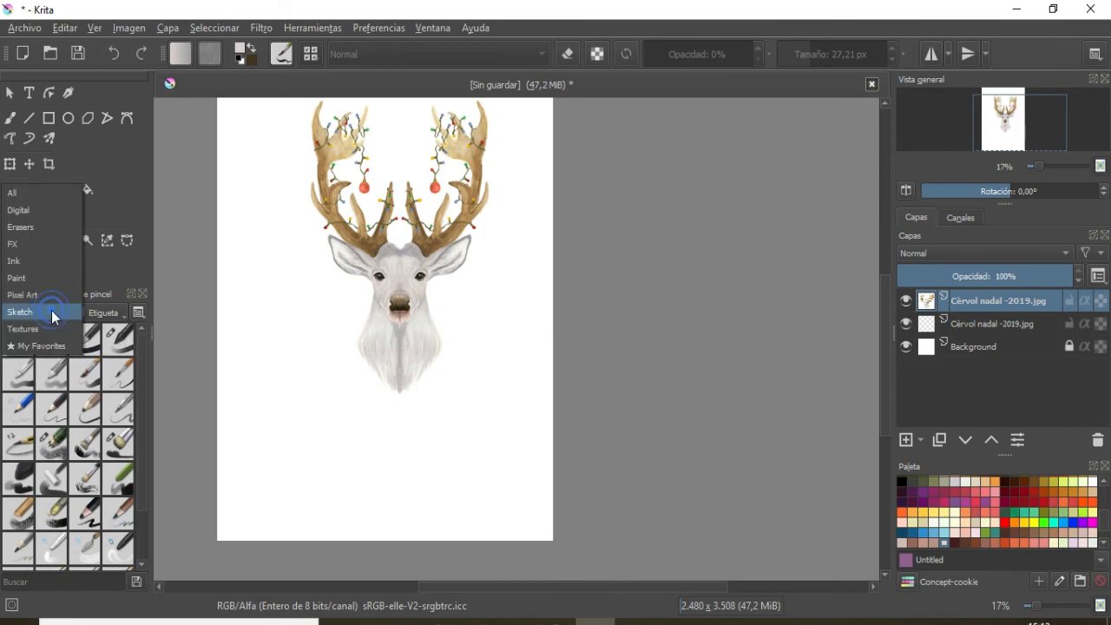
click(50, 327)
click(142, 416)
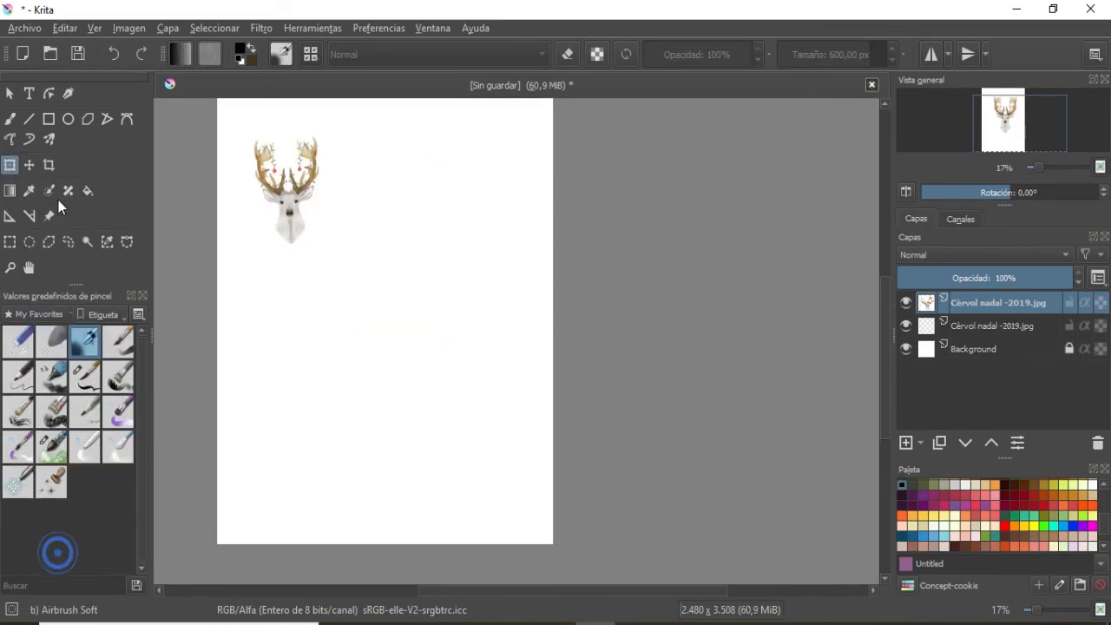
Draw an S-shaped stroke beside the deer with the Dynamic Brush tool and Airbrush Soft preset at 44.14 px.
click(10, 119)
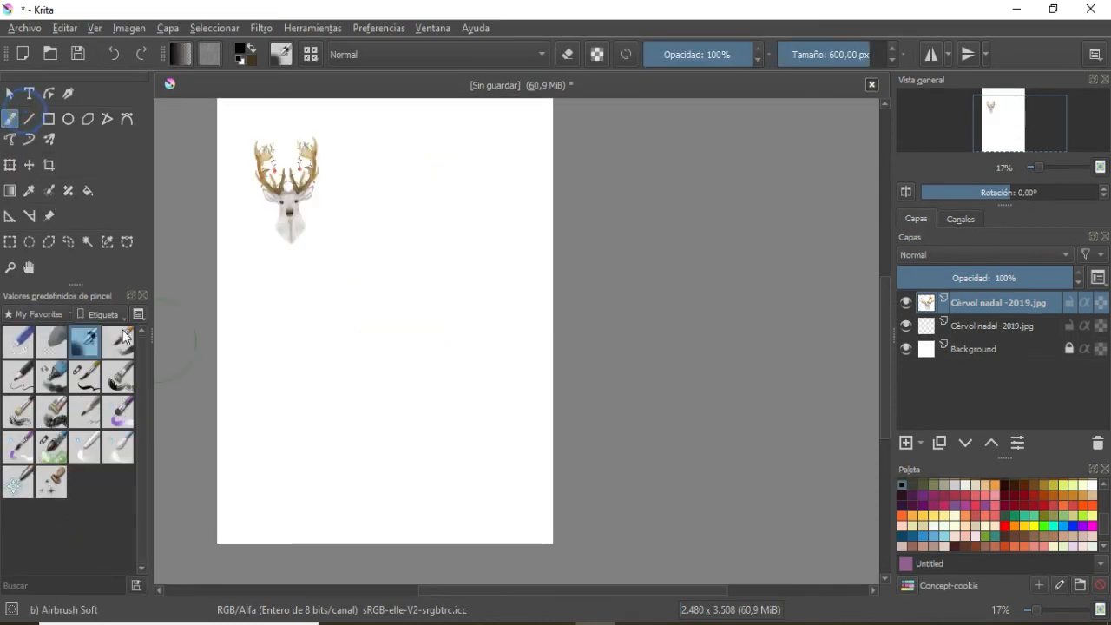
click(28, 139)
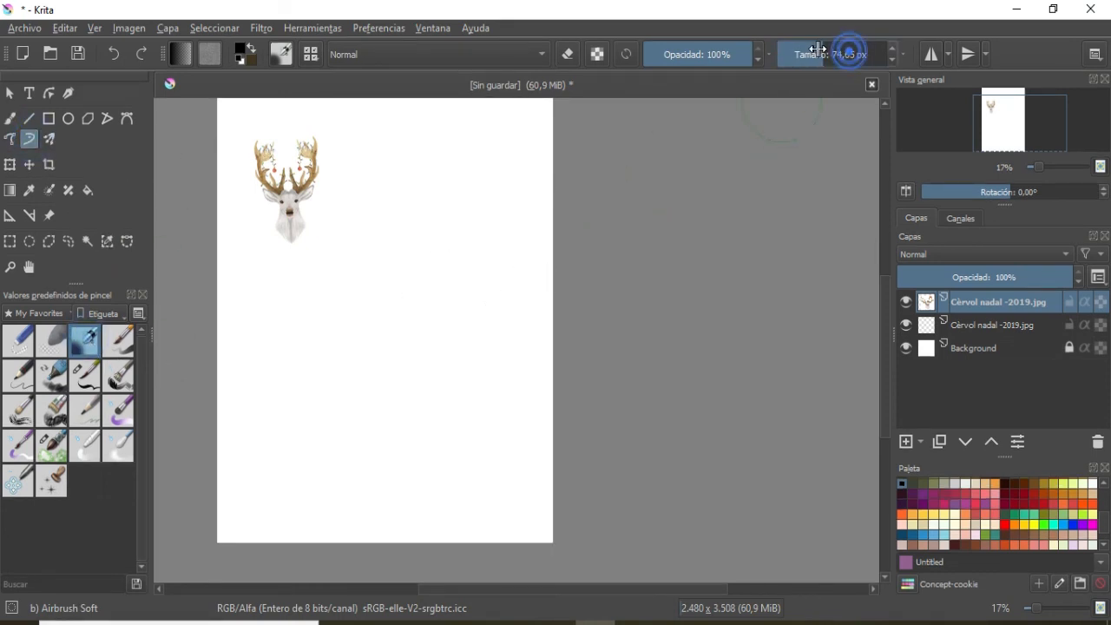
drag(843, 52, 816, 53)
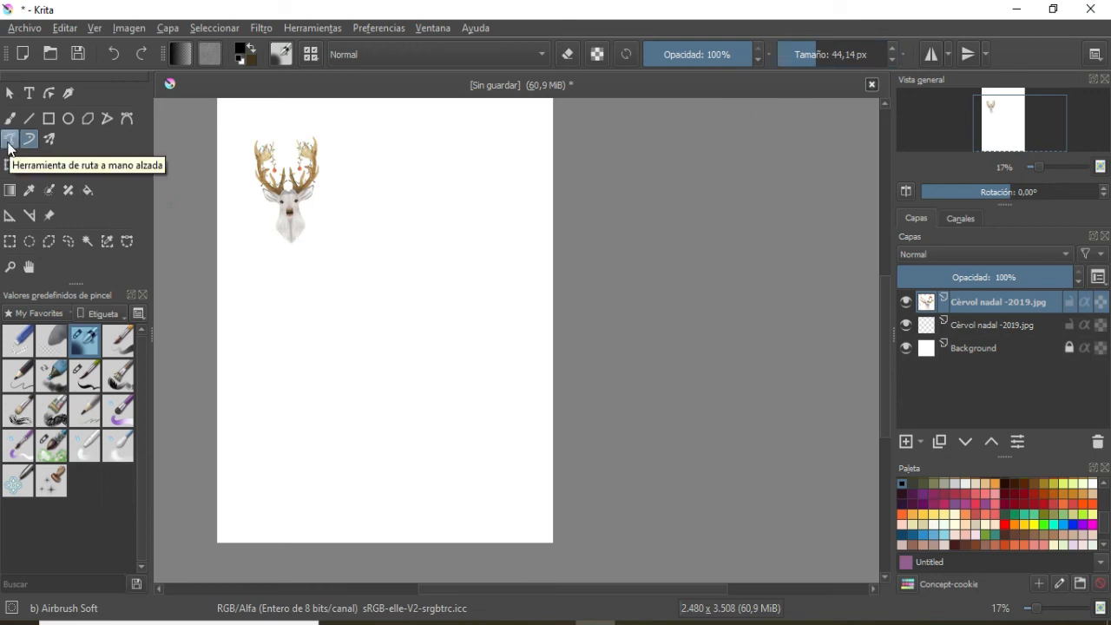
mouse_move(414, 218)
mouse_down()
mouse_move(403, 220)
mouse_move(410, 254)
mouse_move(461, 317)
mouse_move(404, 339)
mouse_up()
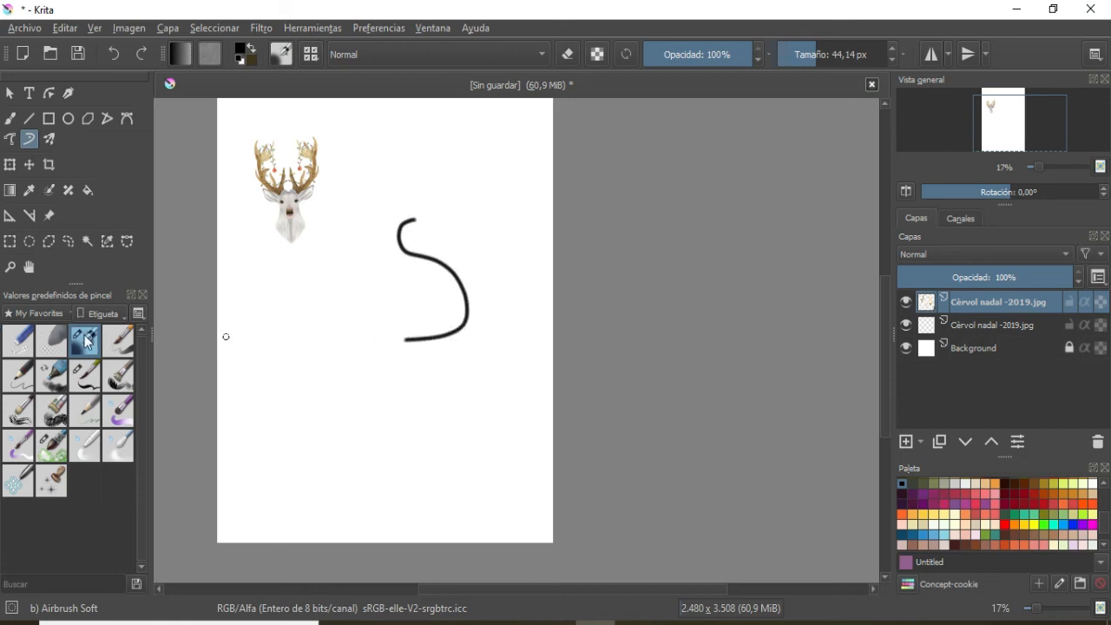
Choose the Bristles-1 Details preset, set its size to 63.29 px and draw a long looping stroke below the deer.
click(85, 375)
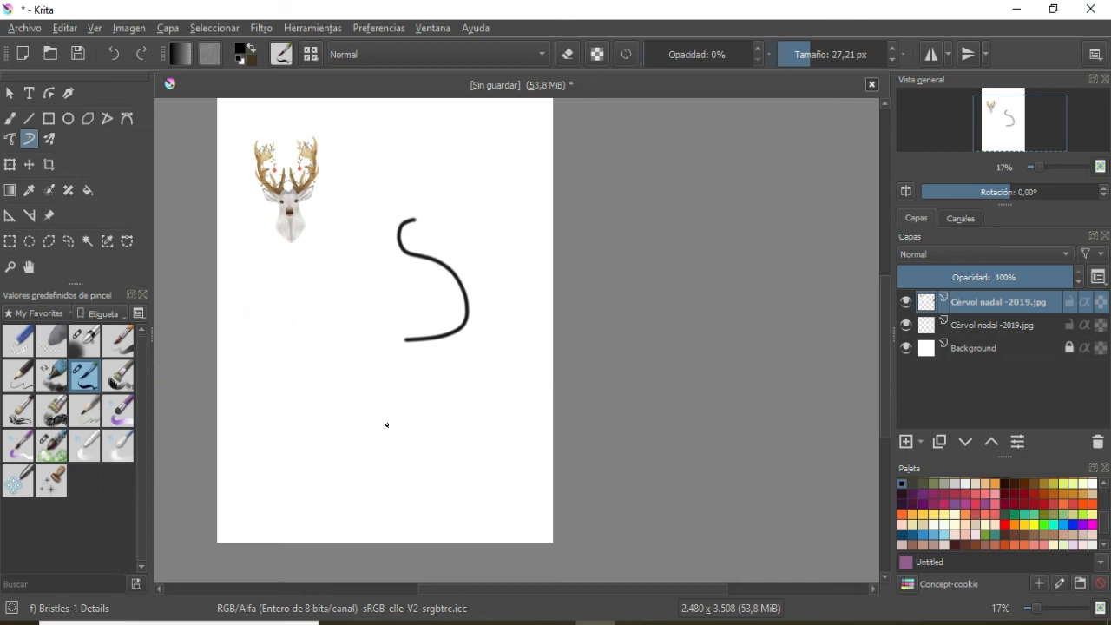
mouse_move(389, 439)
mouse_down()
mouse_move(375, 439)
mouse_move(877, 439)
mouse_up()
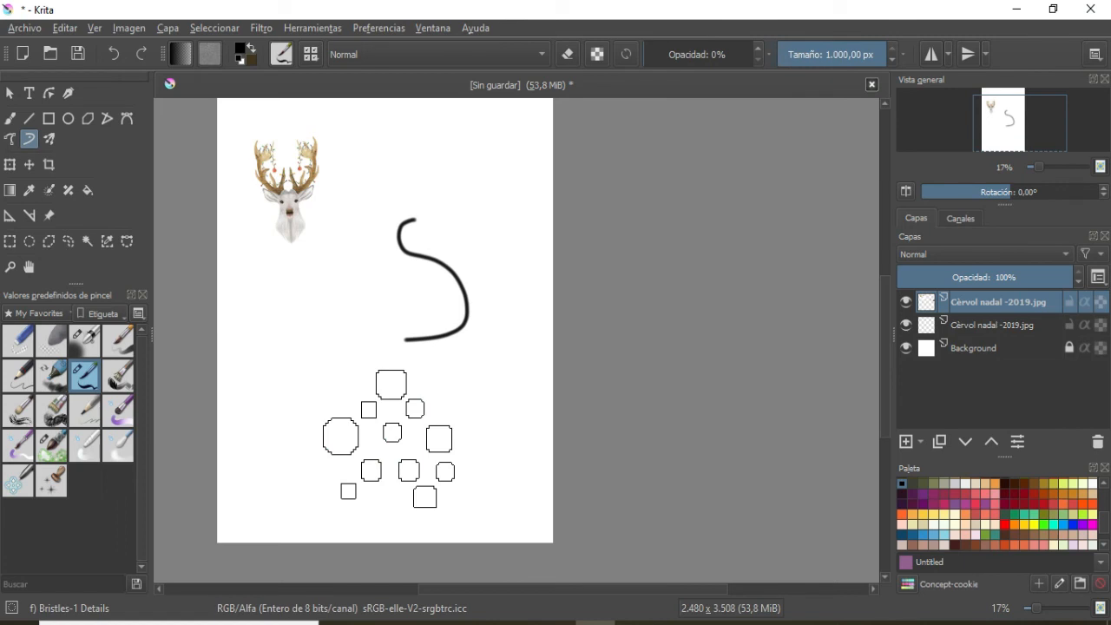
drag(371, 443, 4, 442)
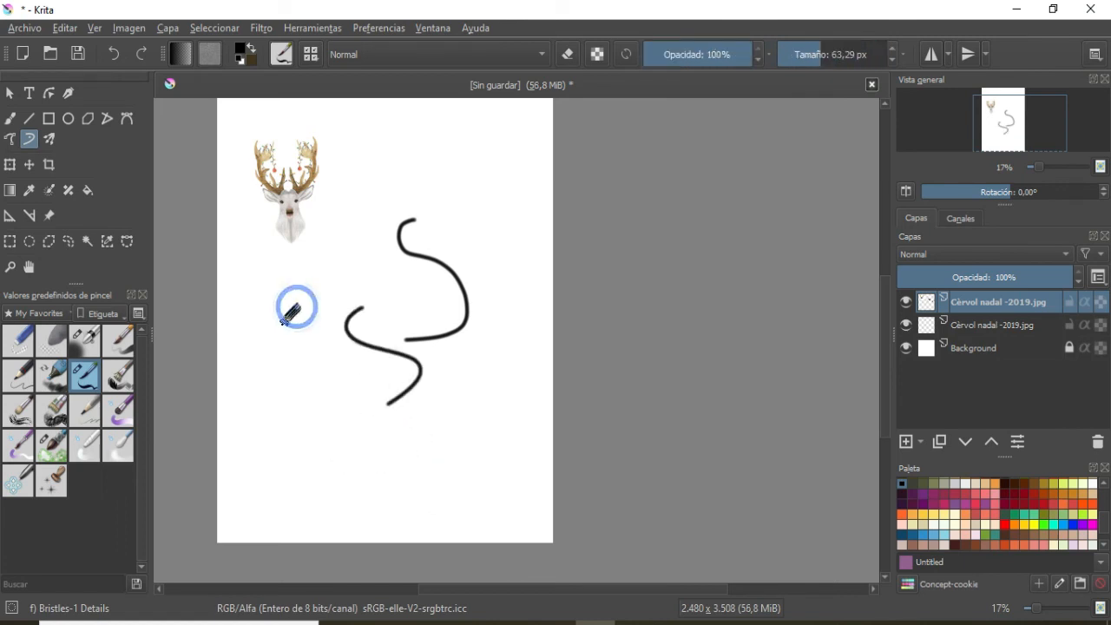
drag(297, 307, 312, 372)
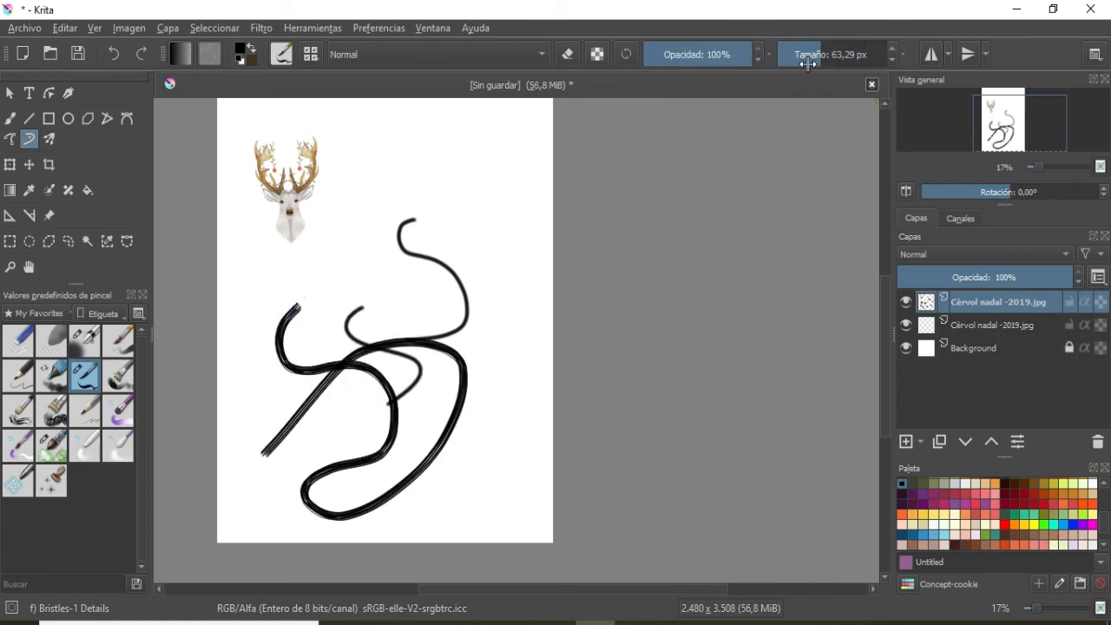
Reduce the brush size to 19.84 px and draw thin curves across the upper-right part of the page.
drag(807, 64, 787, 64)
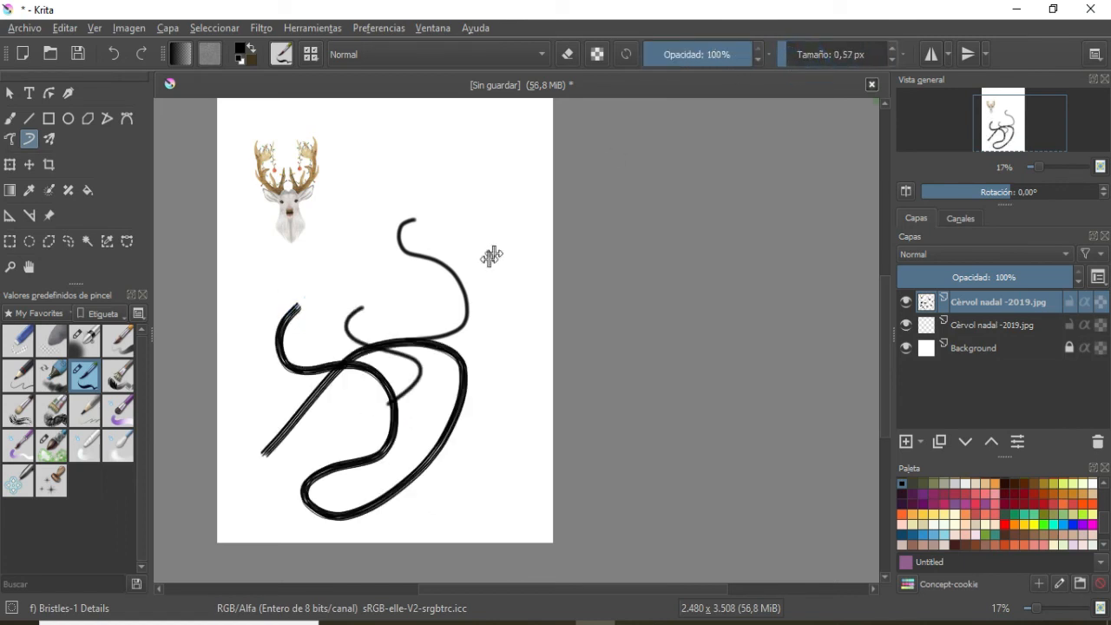
mouse_move(460, 186)
mouse_down()
mouse_move(490, 239)
mouse_move(426, 260)
mouse_move(536, 310)
mouse_up()
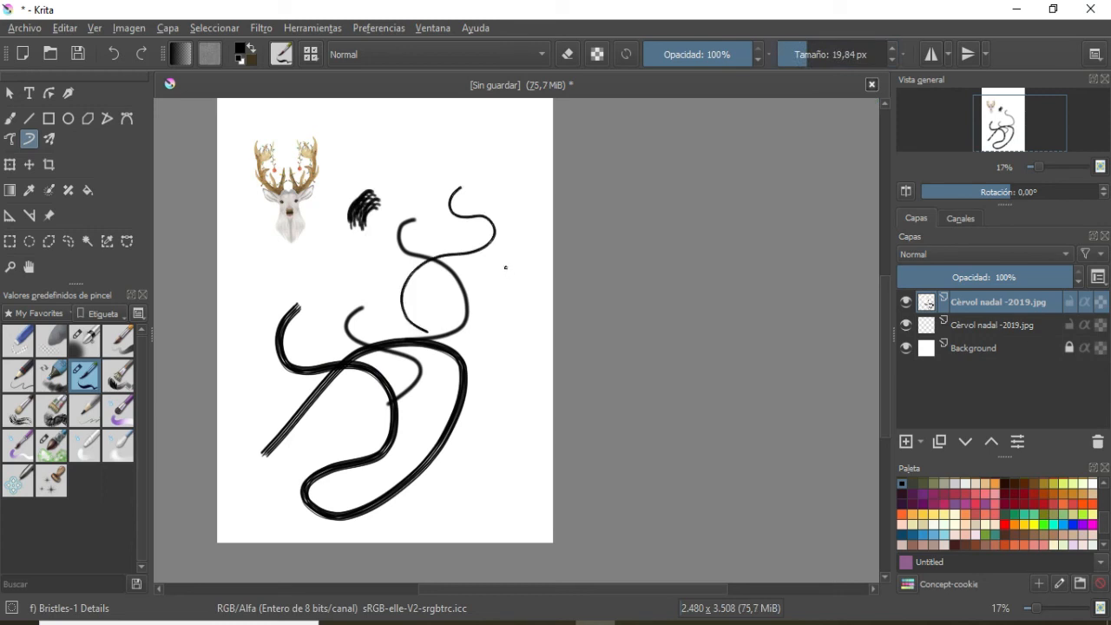
mouse_move(483, 256)
mouse_down()
mouse_move(424, 274)
mouse_move(410, 303)
mouse_move(453, 325)
mouse_up()
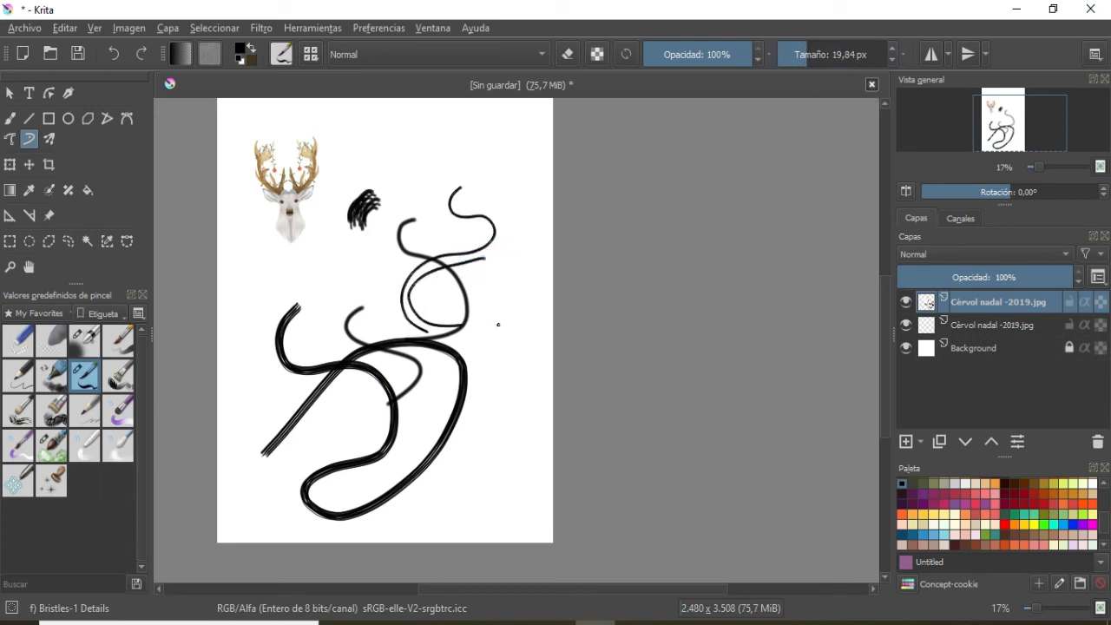
Choose the Basic-5 Size Opacity preset under the Paint tag and draw a looping stroke at 40 px below the deer.
click(35, 313)
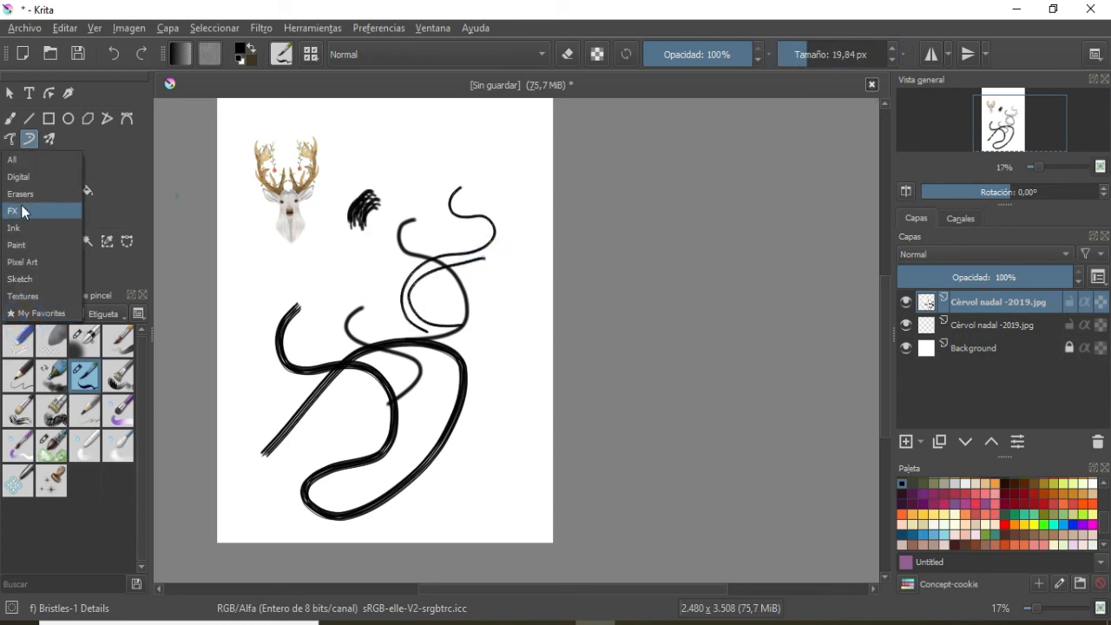
click(19, 244)
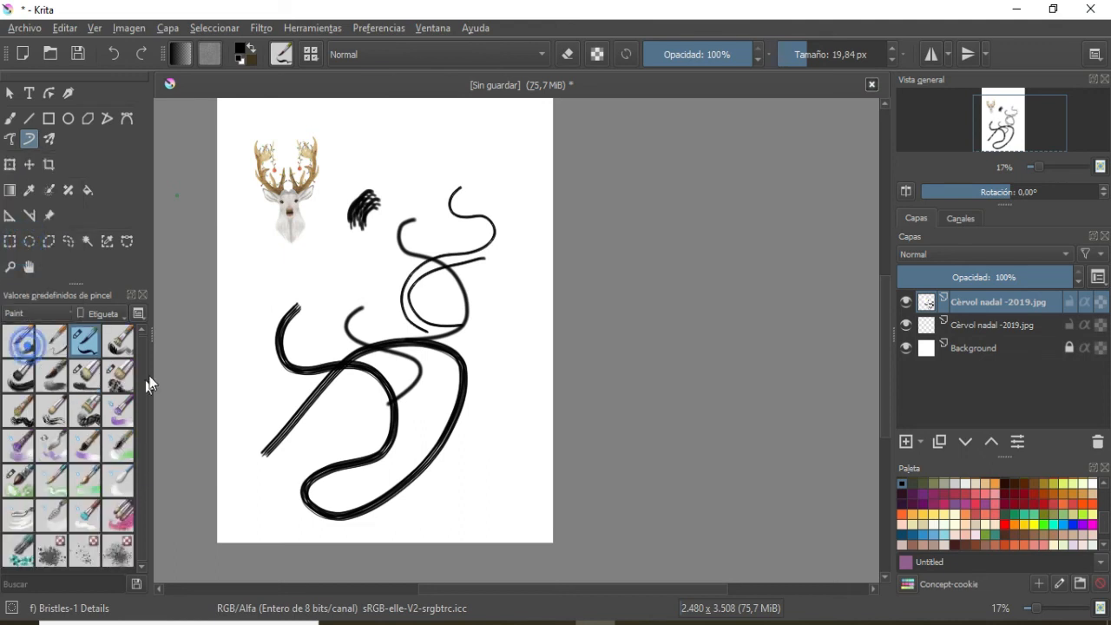
click(18, 340)
mouse_move(277, 293)
mouse_down()
mouse_move(239, 359)
mouse_move(249, 387)
mouse_move(298, 399)
mouse_move(330, 380)
mouse_move(319, 336)
mouse_move(280, 337)
mouse_move(254, 371)
mouse_up()
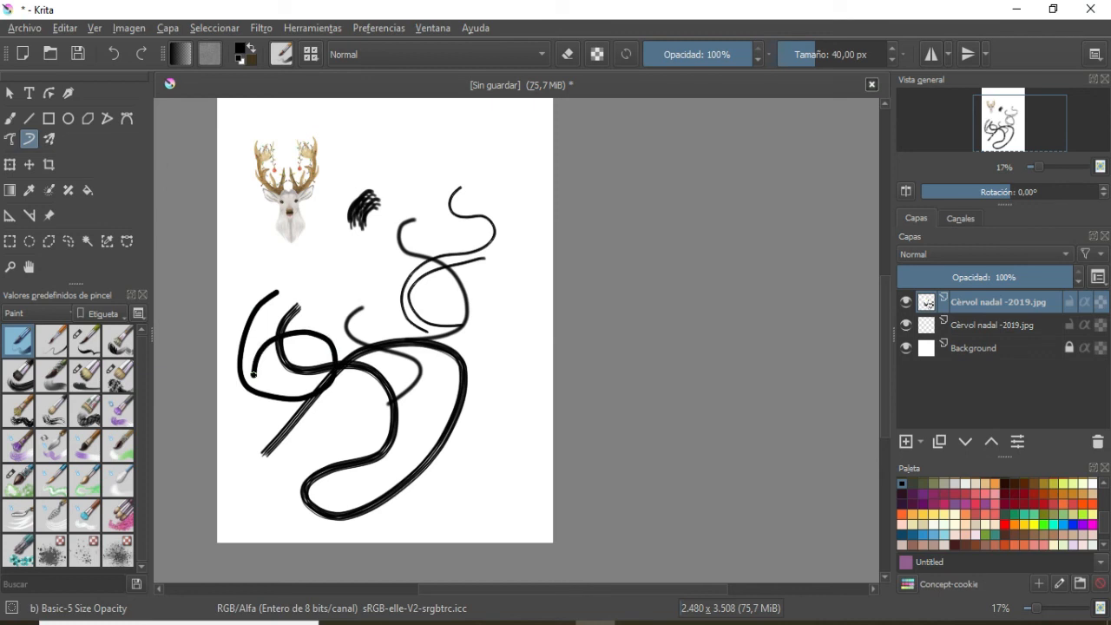
click(46, 315)
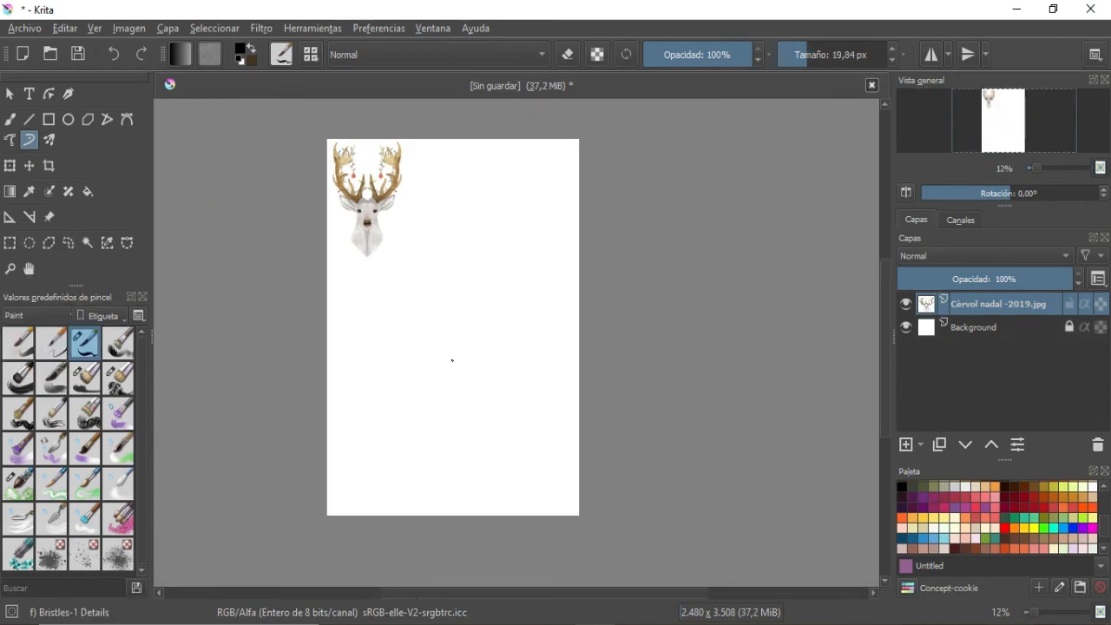
Draw a row of short slanted strokes on the blank page area with the Freehand Brush and Bristles-1 Details preset.
scroll(448, 363, up, 4)
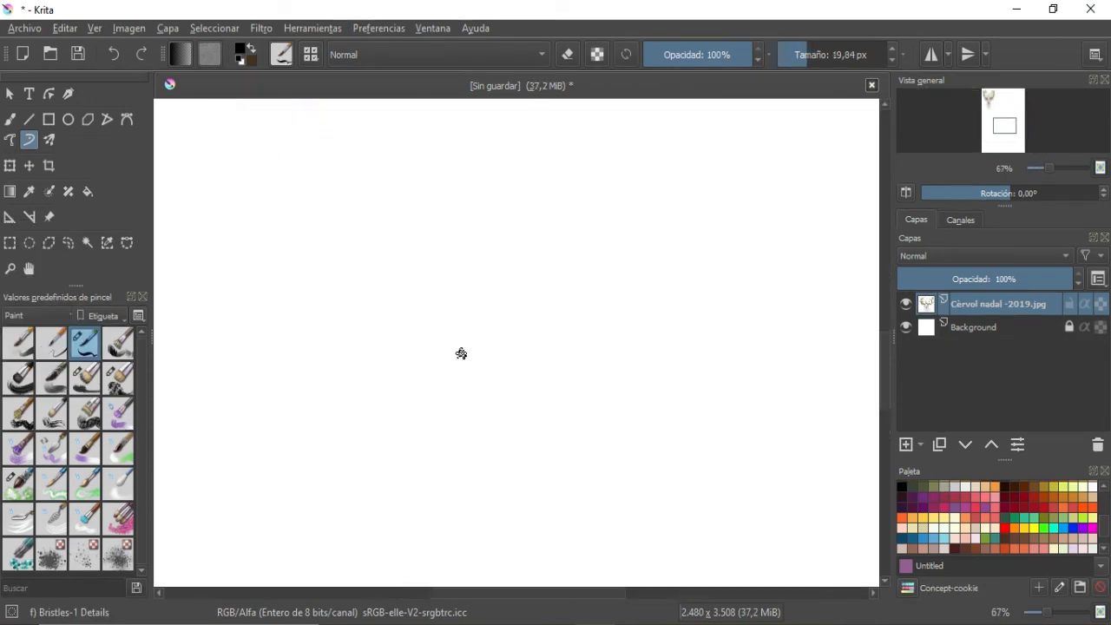
key(b)
drag(458, 241, 417, 357)
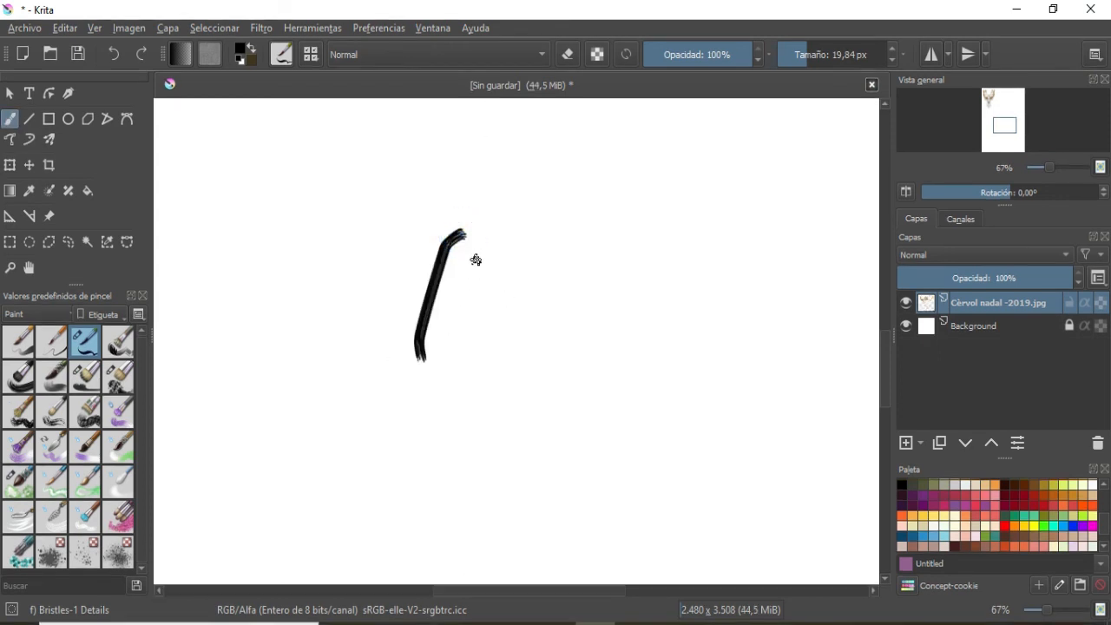
mouse_move(473, 255)
mouse_down()
mouse_move(434, 354)
mouse_move(466, 323)
mouse_up()
mouse_move(529, 250)
mouse_down()
mouse_move(484, 279)
mouse_move(497, 307)
mouse_move(520, 285)
mouse_move(511, 321)
mouse_up()
mouse_move(561, 263)
mouse_down()
mouse_move(524, 323)
mouse_move(543, 318)
mouse_up()
drag(589, 245, 554, 322)
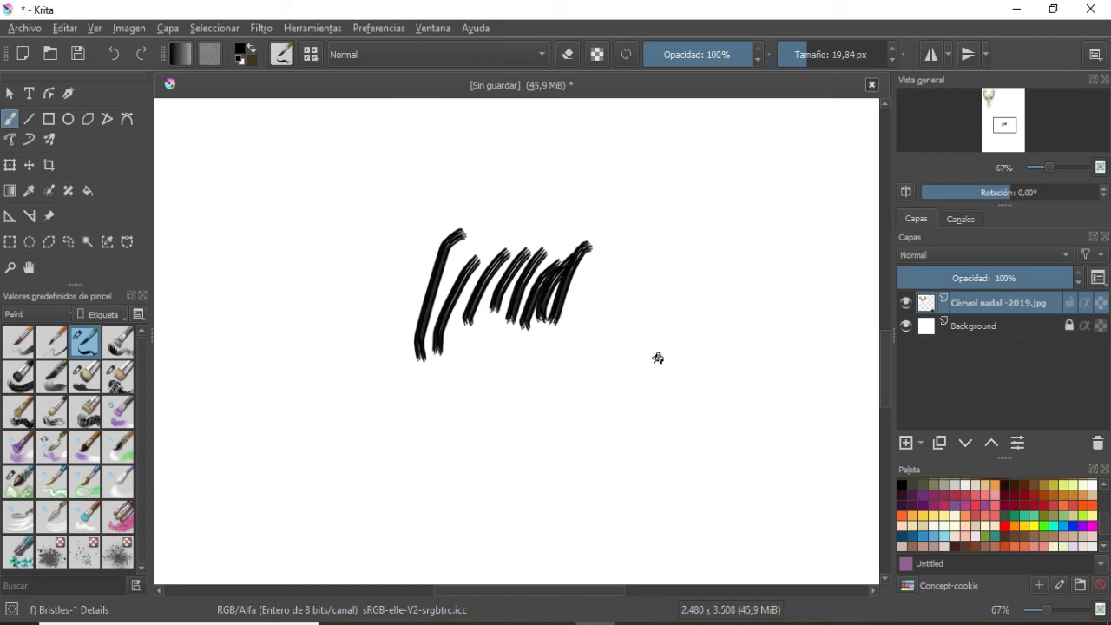
Draw a long curve ending in a spiral below the slanted strokes, and add further short strokes around them.
mouse_move(657, 275)
mouse_down()
mouse_move(611, 357)
mouse_move(431, 387)
mouse_move(470, 484)
mouse_move(492, 414)
mouse_up()
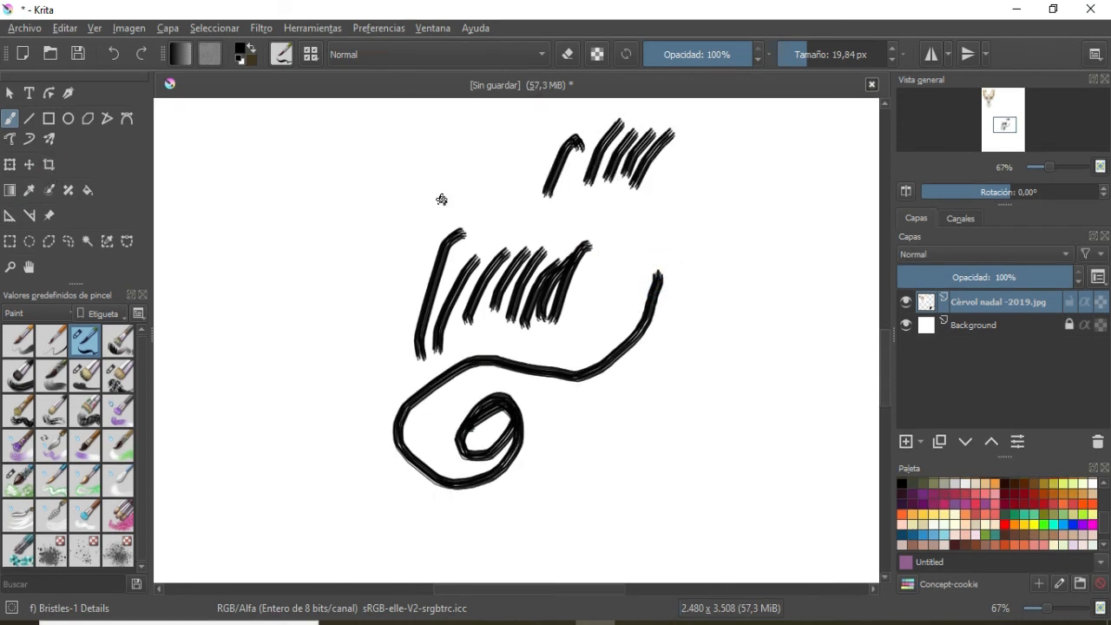
drag(363, 183, 349, 240)
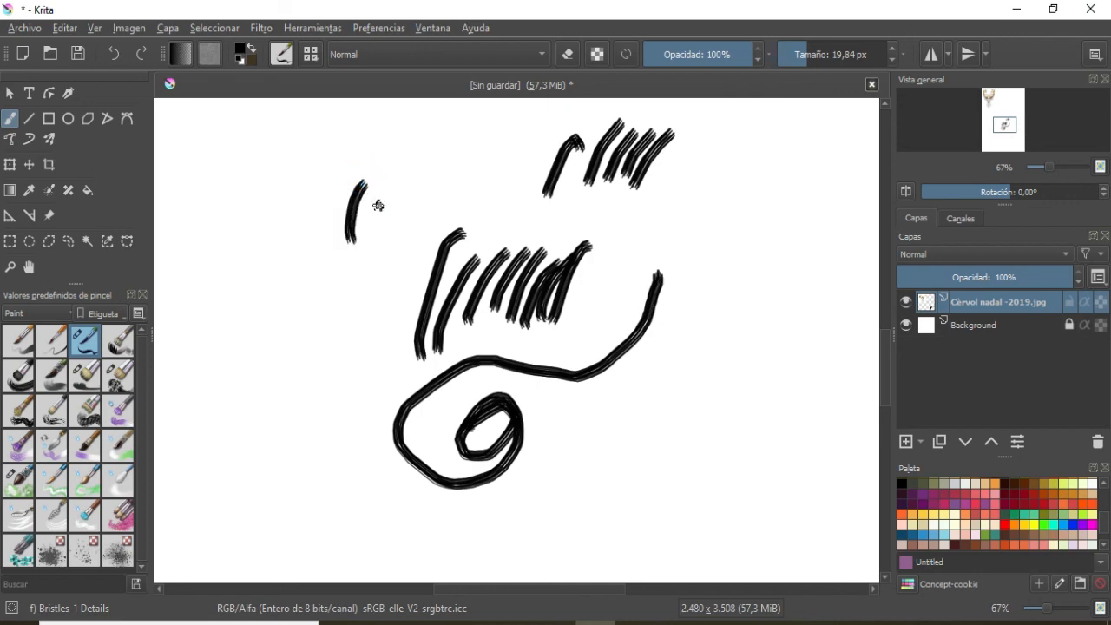
drag(377, 205, 377, 285)
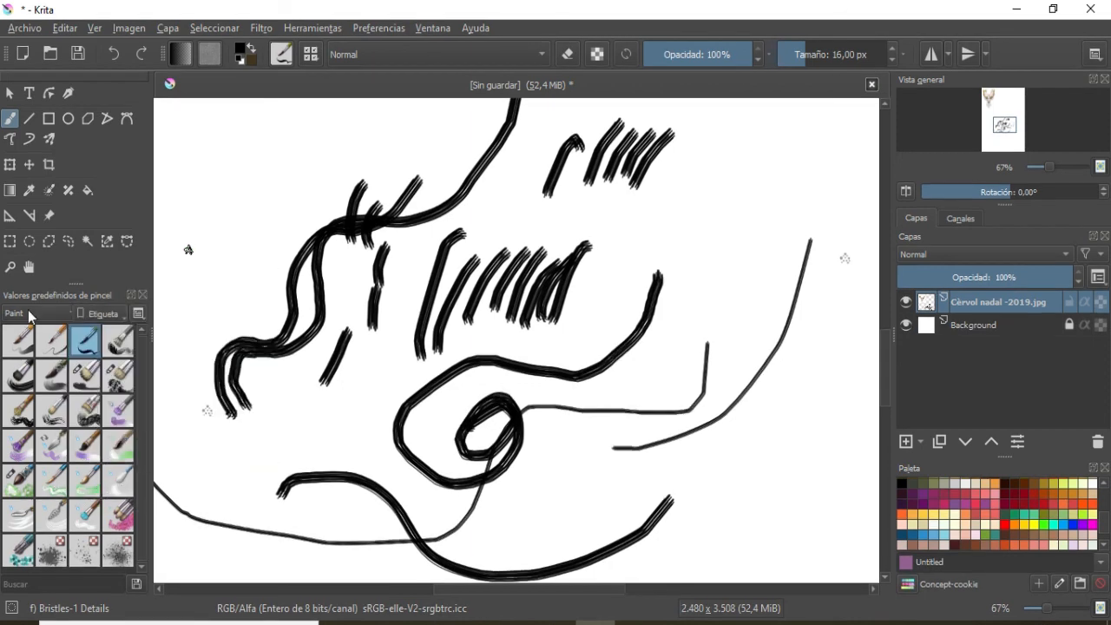
Choose the Blender Blur preset, set its size to 70.72 px and blur the lower-left end of the thick double stroke.
click(118, 480)
drag(806, 66, 790, 61)
mouse_move(221, 380)
mouse_down()
mouse_move(252, 438)
mouse_move(229, 415)
mouse_up()
click(822, 56)
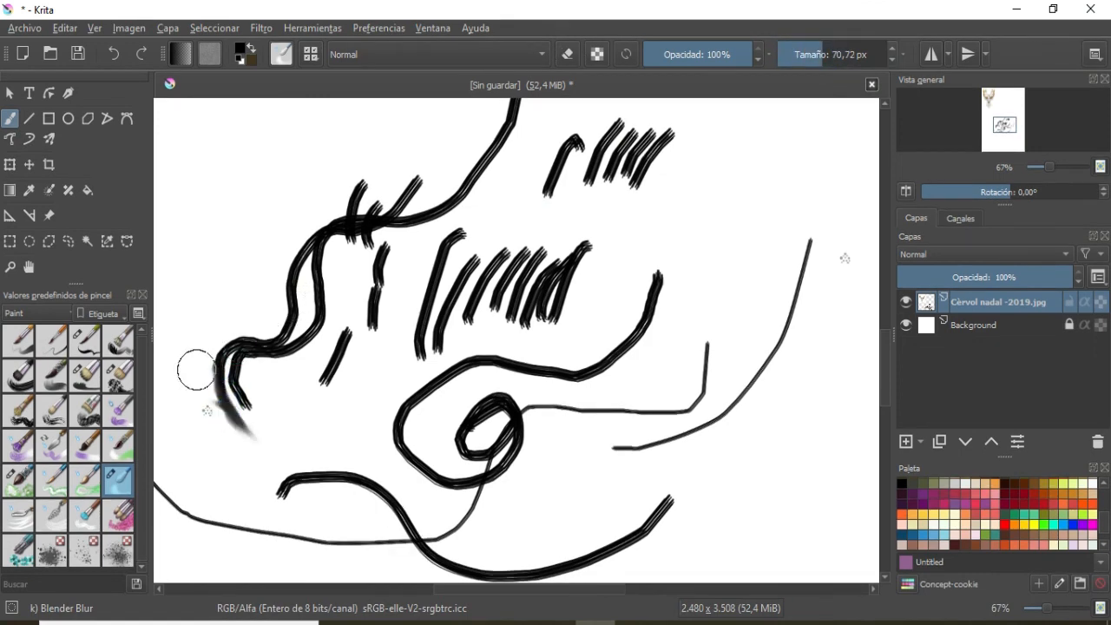
mouse_move(194, 367)
mouse_down()
mouse_move(218, 355)
mouse_move(215, 389)
mouse_move(238, 444)
mouse_move(278, 464)
mouse_up()
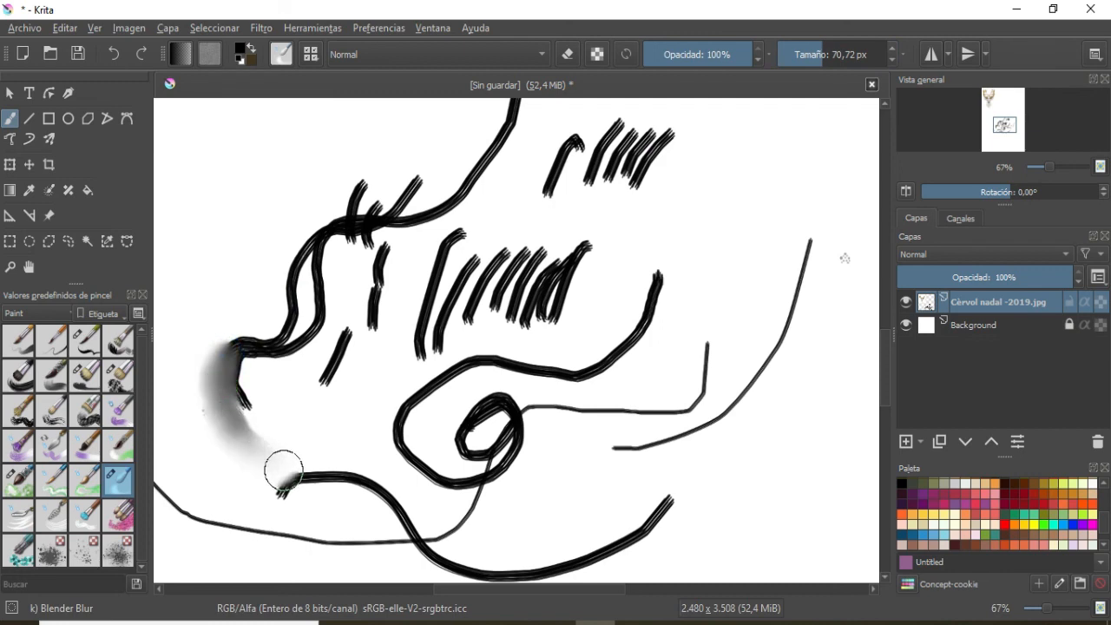
Set the Blender Blur size to 9.34 px and blur the short diagonal stroke beside the double stroke.
click(814, 55)
click(799, 56)
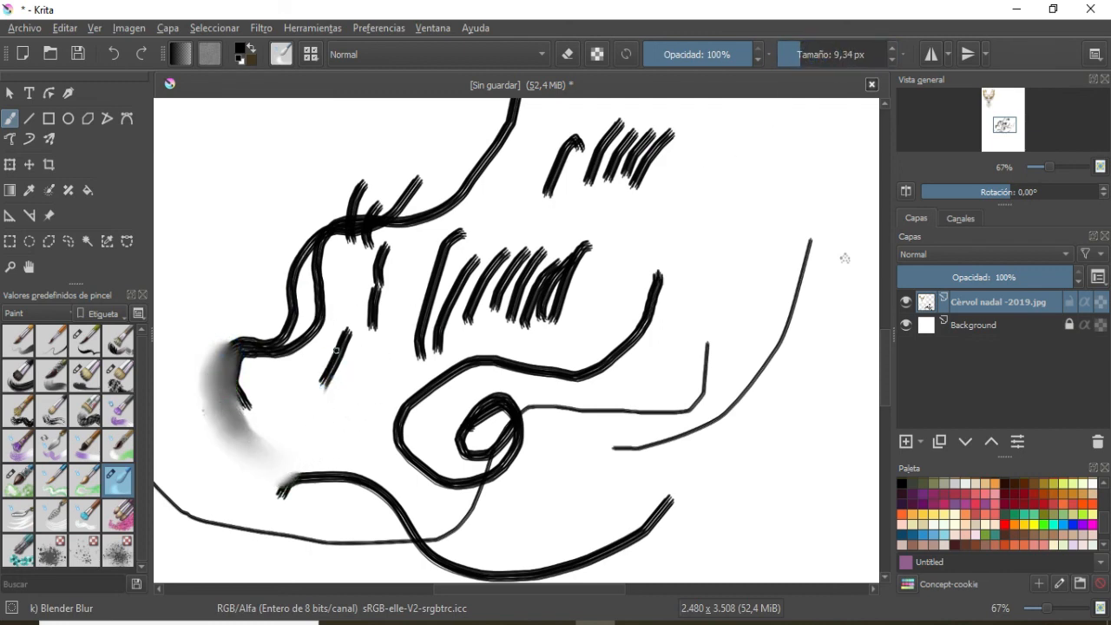
drag(336, 350, 307, 422)
drag(330, 375, 312, 417)
drag(326, 375, 291, 434)
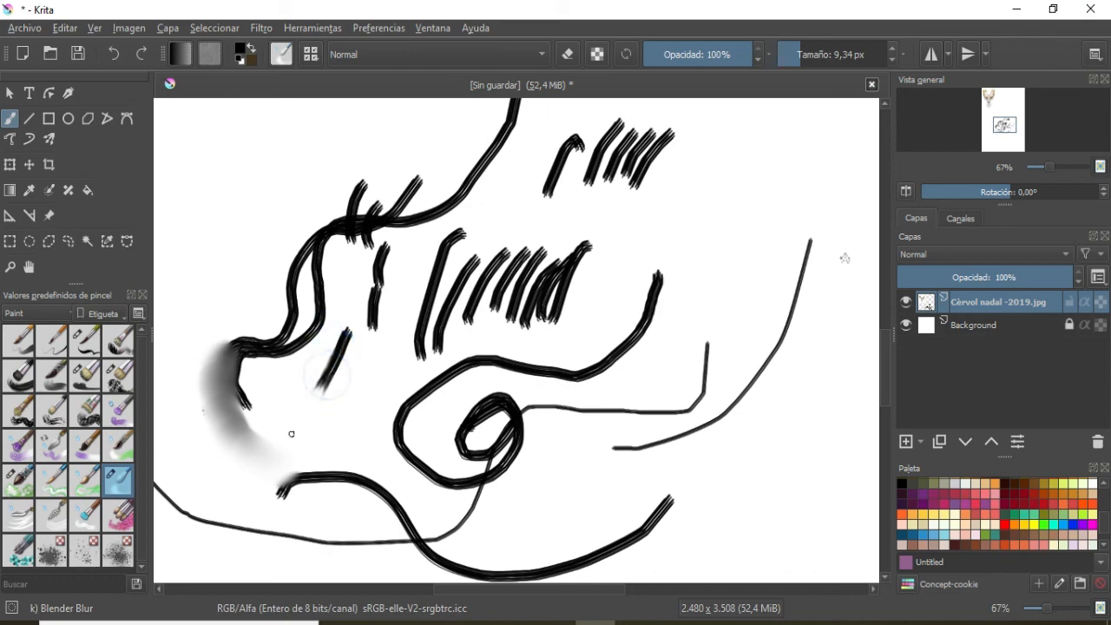
click(330, 375)
drag(332, 359, 352, 313)
drag(336, 363, 316, 375)
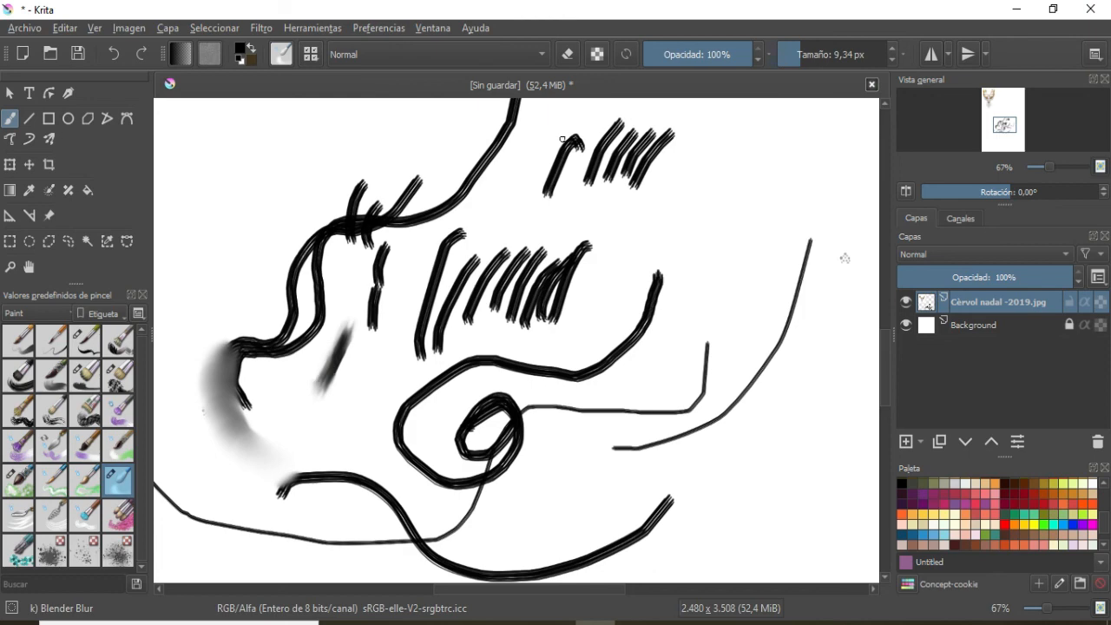
Set the Blender Blur size to 47.01 px and blur the outer strokes at both ends of the upper slanted row.
drag(808, 54, 828, 54)
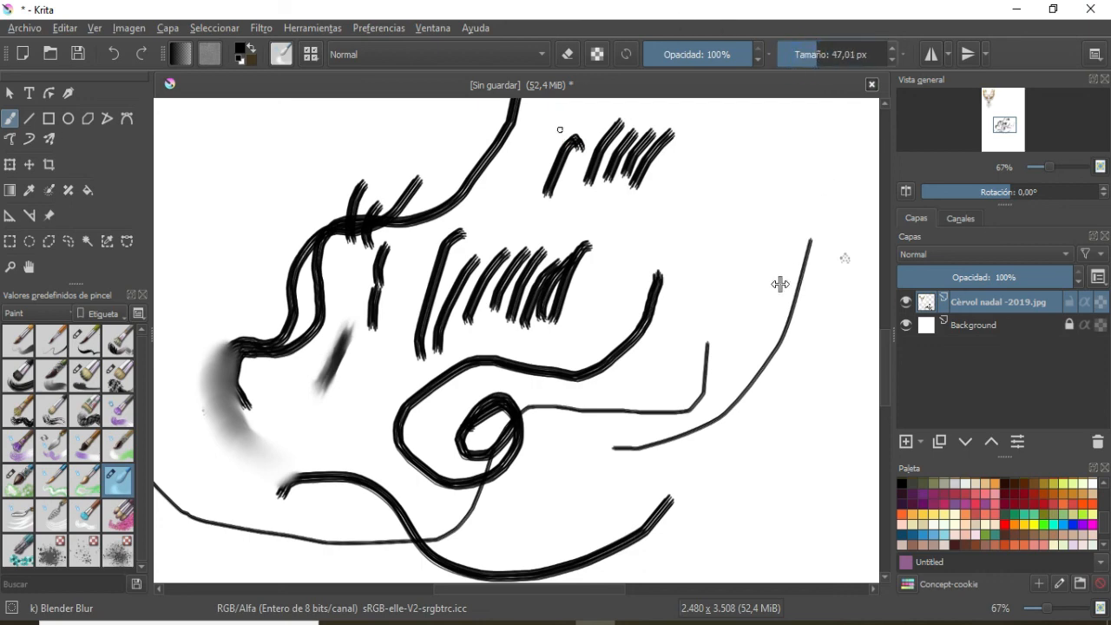
drag(672, 139, 613, 245)
mouse_move(666, 141)
mouse_down()
mouse_move(619, 207)
mouse_move(600, 270)
mouse_up()
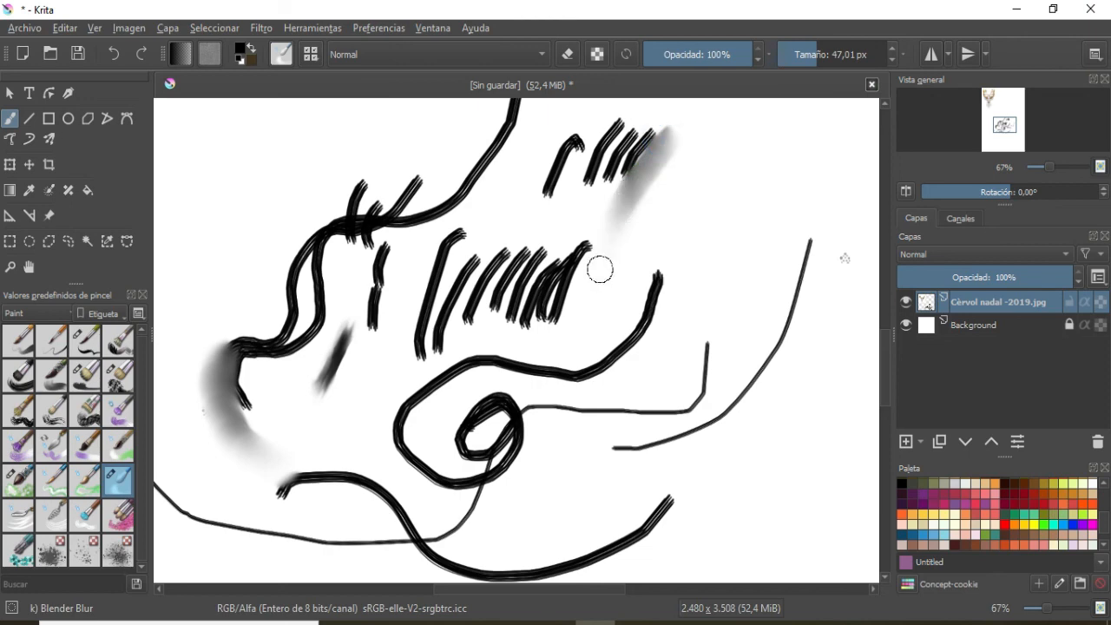
drag(575, 146, 532, 228)
mouse_move(570, 163)
mouse_down()
mouse_move(530, 235)
mouse_move(530, 222)
mouse_move(424, 349)
mouse_move(467, 267)
mouse_up()
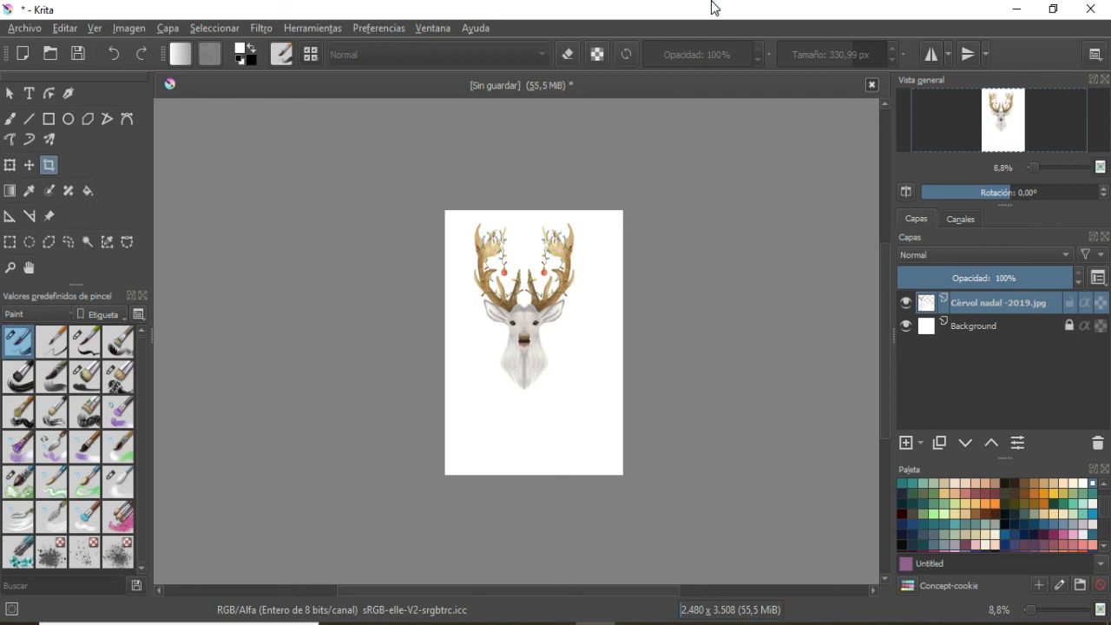
Handwrite "Gracias" in black beside the deer's head with the Dynamic Brush and the Bristles-1 Details preset at 16 px.
scroll(670, 314, up, 4)
scroll(646, 330, down, 3)
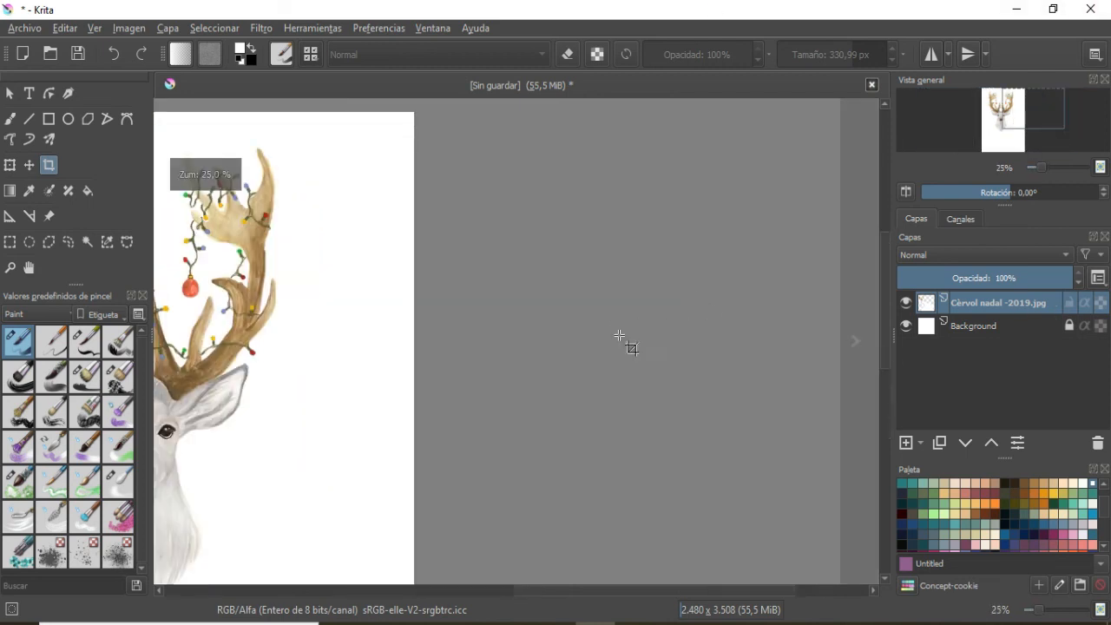
scroll(329, 434, up, 2)
scroll(512, 468, up, 2)
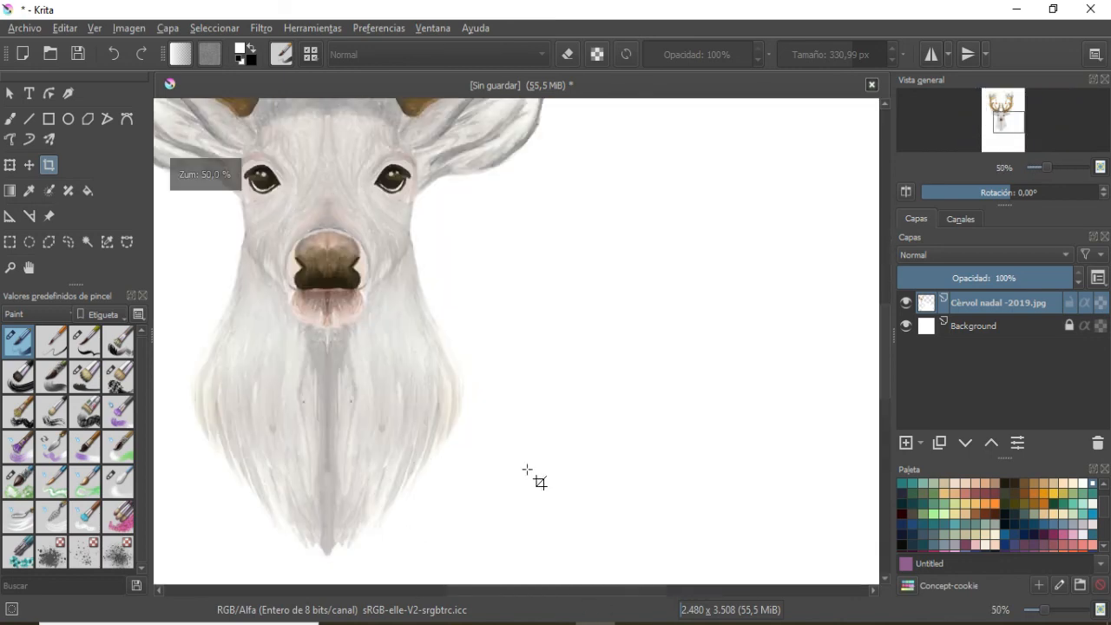
scroll(536, 464, down, 1)
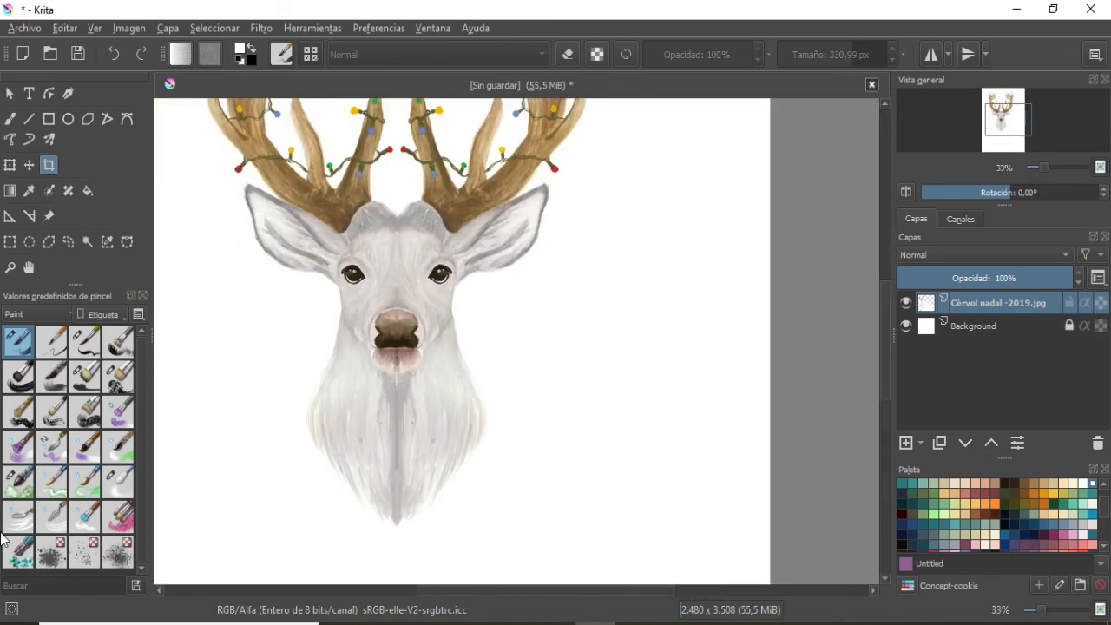
mouse_move(525, 294)
mouse_down()
mouse_move(537, 387)
mouse_move(555, 324)
mouse_up()
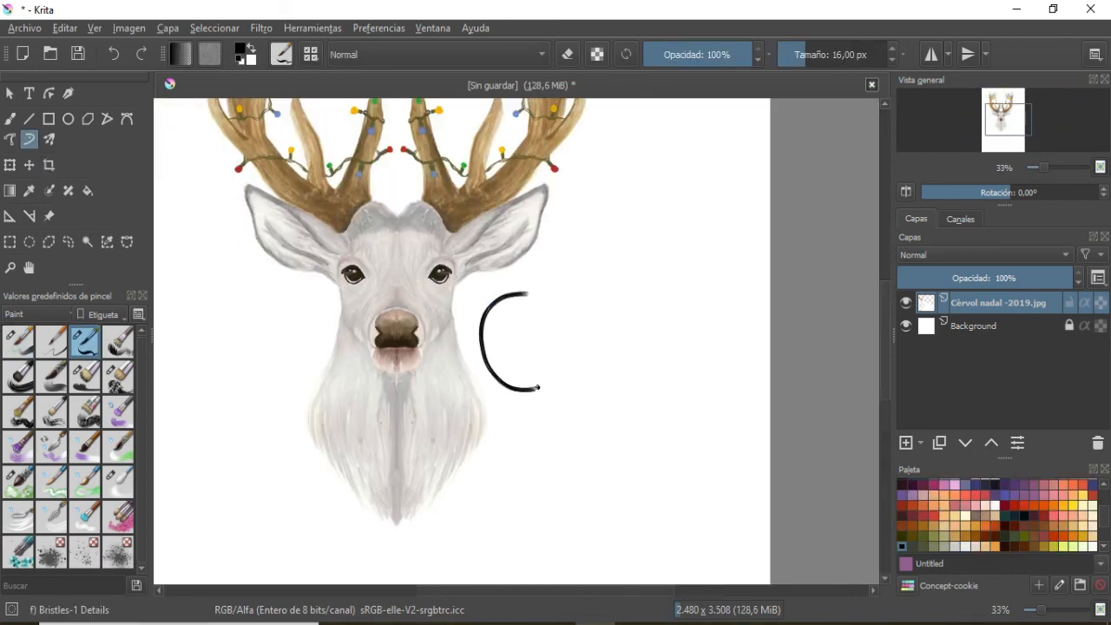
drag(550, 345, 588, 328)
mouse_move(592, 328)
mouse_down()
mouse_move(593, 371)
mouse_move(630, 393)
mouse_up()
drag(583, 356, 618, 370)
drag(666, 325, 653, 380)
drag(682, 336, 686, 375)
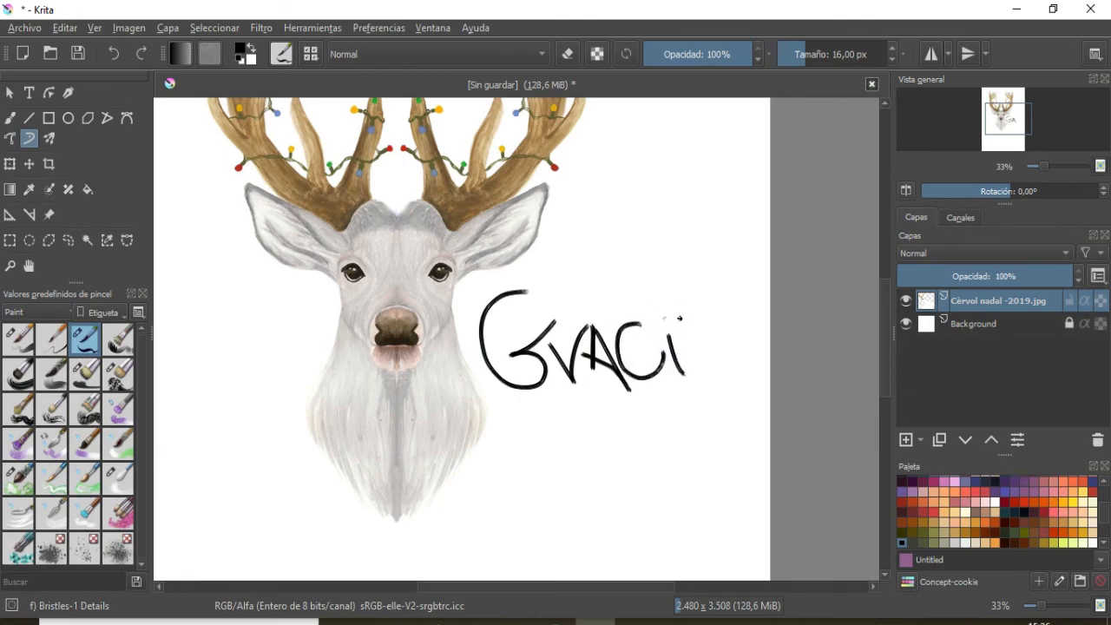
drag(667, 317, 668, 321)
mouse_move(694, 375)
mouse_down()
mouse_move(723, 378)
mouse_move(699, 355)
mouse_up()
drag(761, 306, 713, 391)
drag(598, 471, 605, 482)
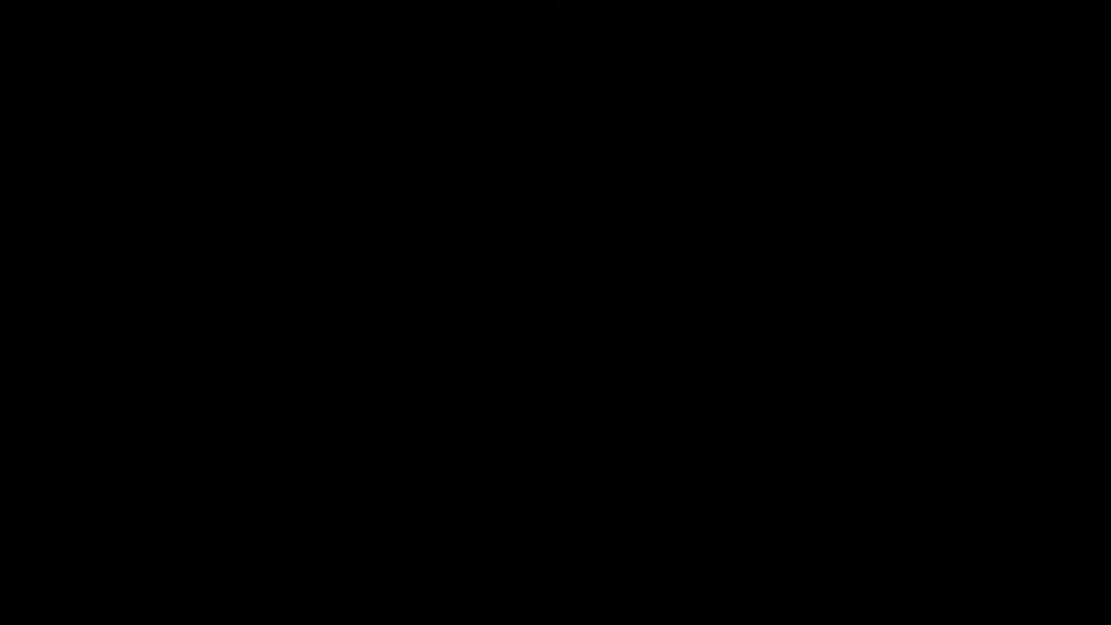